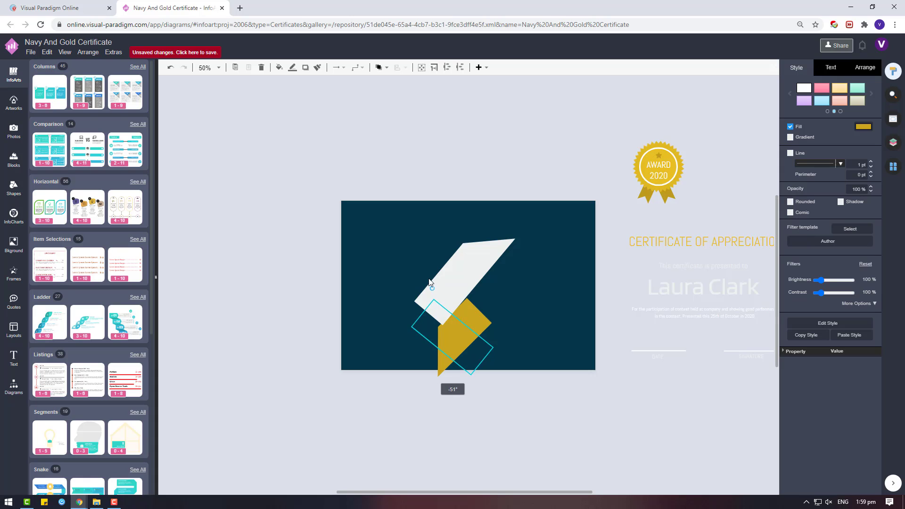
# Step: Drag the rotated gold shape onto the white shape to form the check-mark logo
pyautogui.moveTo(481, 363); pyautogui.dragTo(446, 305)
pyautogui.click(437, 382)
pyautogui.scroll(3, 409, 366)
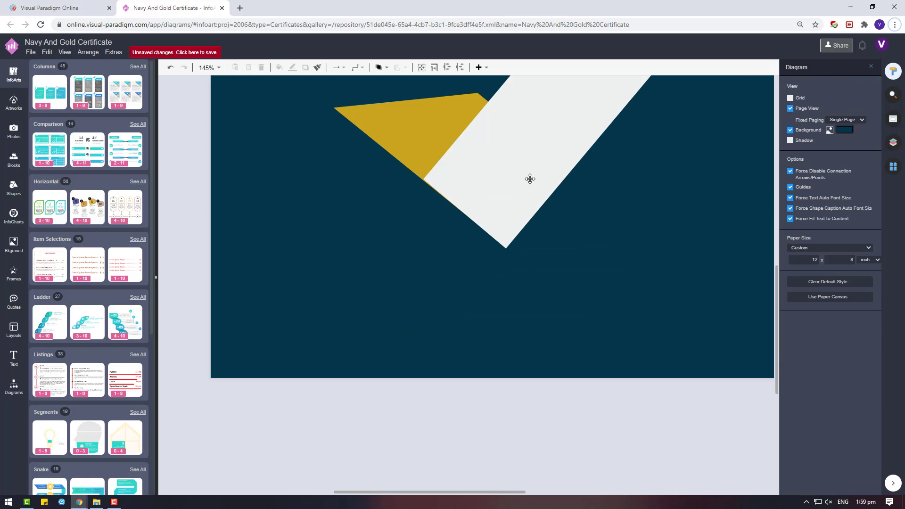
pyautogui.scroll(2, 529, 178)
# Step: Bring up the Dynamic Blocks shape library from the Shapes sidebar
pyautogui.click(405, 208)
pyautogui.scroll(1, 576, 252)
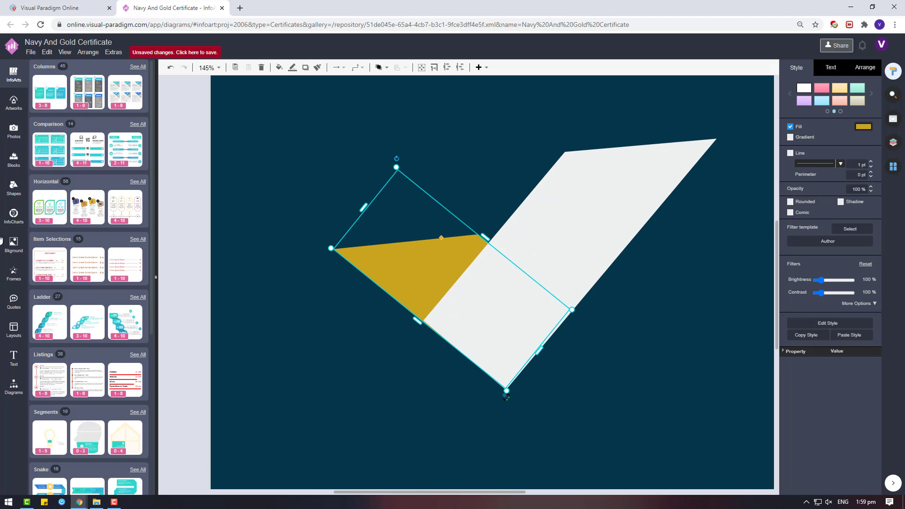
pyautogui.click(8, 193)
pyautogui.click(136, 292)
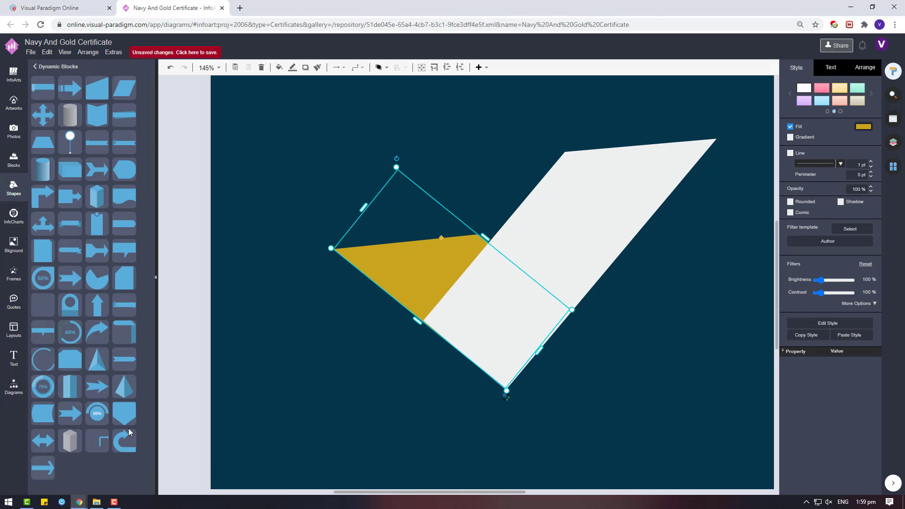
# Step: Place a corner-ribbon block near the page's top centre and rotate it 135° into a V
pyautogui.moveTo(100, 439); pyautogui.dragTo(268, 339)
pyautogui.scroll(-2, 372, 346)
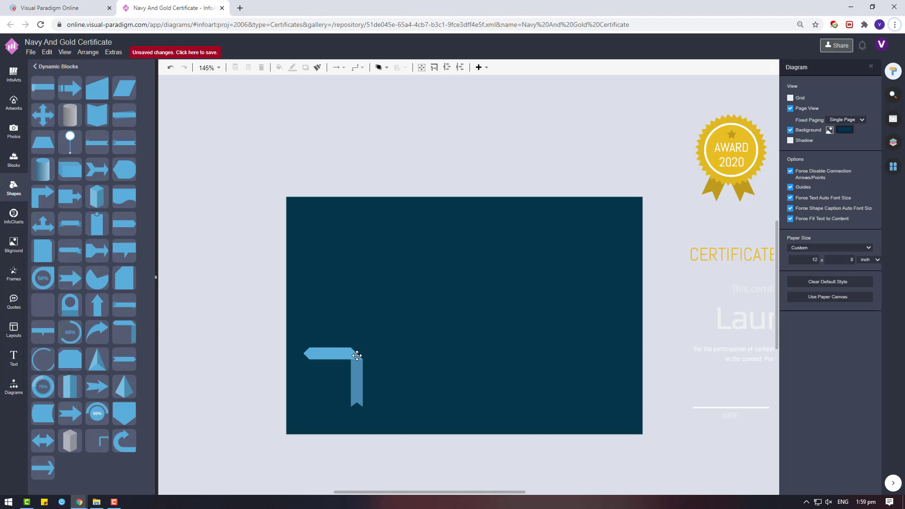
pyautogui.click(356, 355)
pyautogui.moveTo(329, 357); pyautogui.dragTo(466, 225)
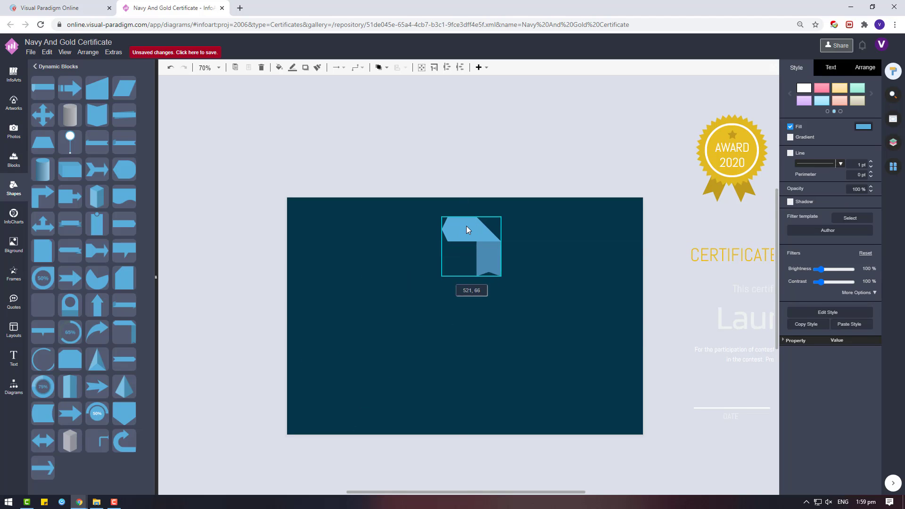
pyautogui.moveTo(506, 281); pyautogui.dragTo(471, 306)
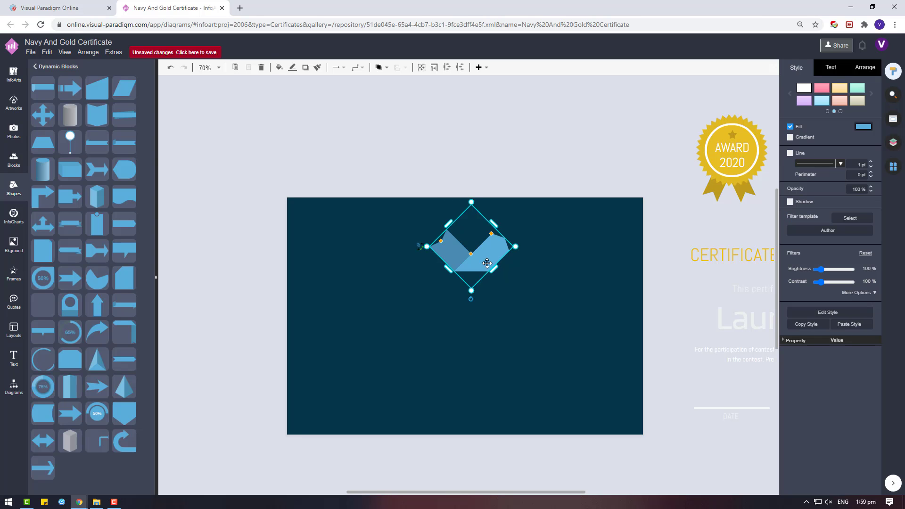
# Step: Duplicate the V block and test flip and rotation settings on the copy, reverting each
pyautogui.hotkey('ctrl', 'd')
pyautogui.click(864, 68)
pyautogui.click(849, 251)
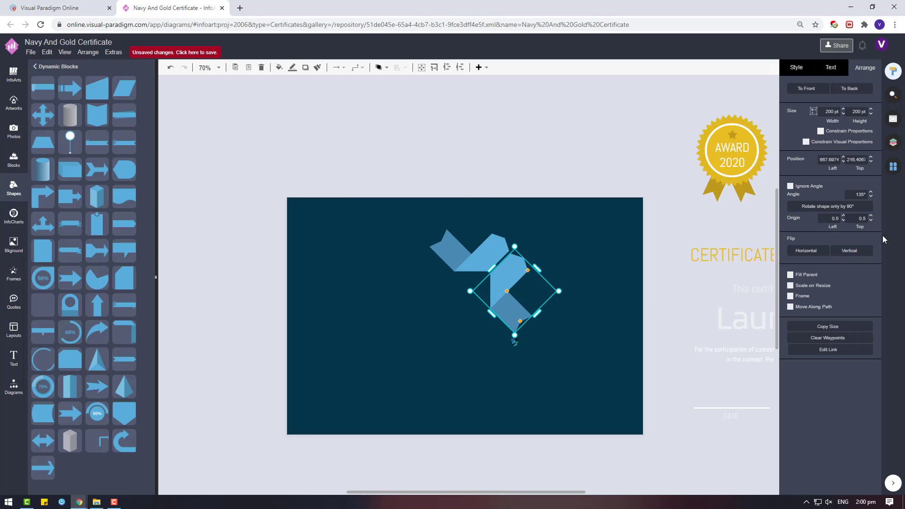
pyautogui.click(850, 252)
pyautogui.moveTo(456, 286); pyautogui.dragTo(463, 266)
pyautogui.hotkey('ctrl', 'z')
pyautogui.click(805, 250)
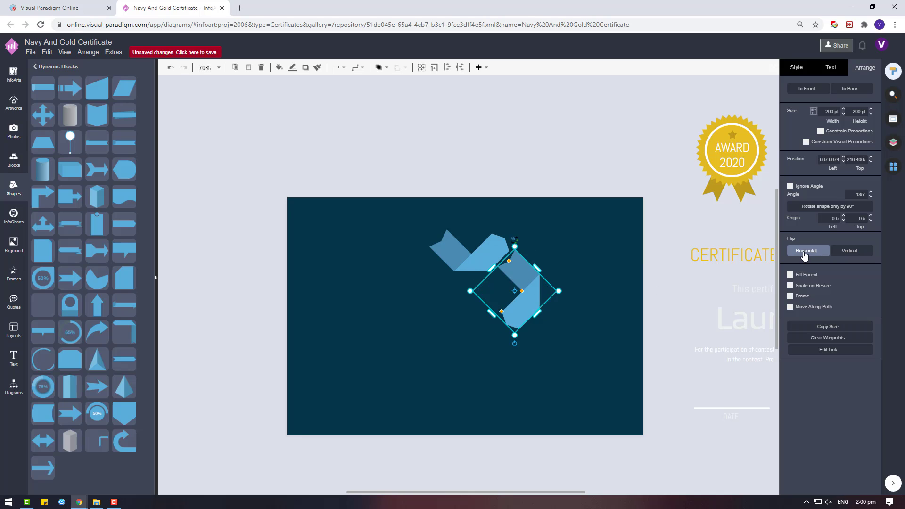
pyautogui.click(806, 250)
pyautogui.click(855, 249)
pyautogui.click(858, 245)
pyautogui.click(857, 248)
pyautogui.click(858, 250)
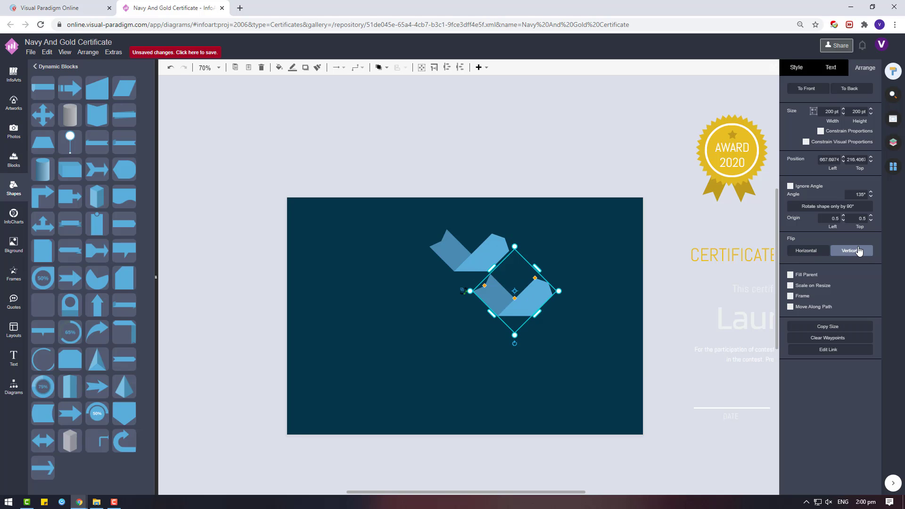
# Step: Turn the copy 180° and move it to the page's bottom edge
pyautogui.moveTo(515, 347); pyautogui.dragTo(515, 247)
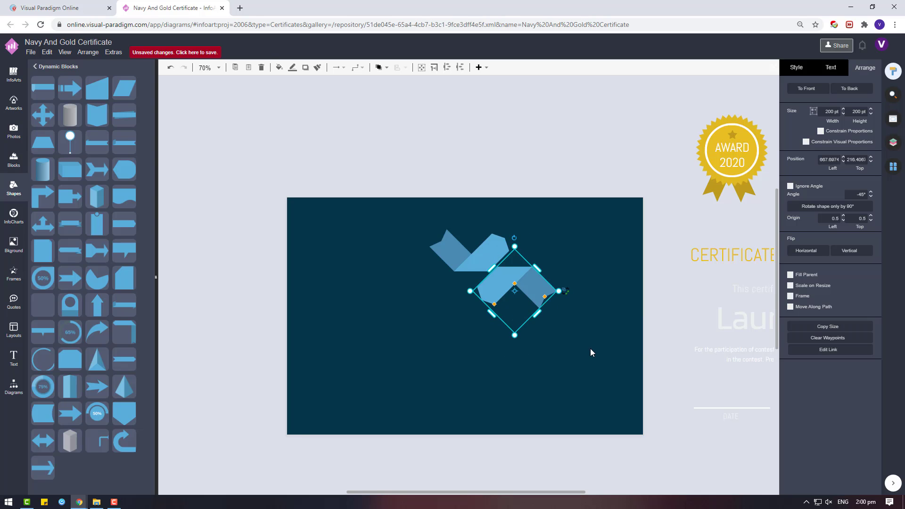
pyautogui.moveTo(512, 305); pyautogui.dragTo(476, 424)
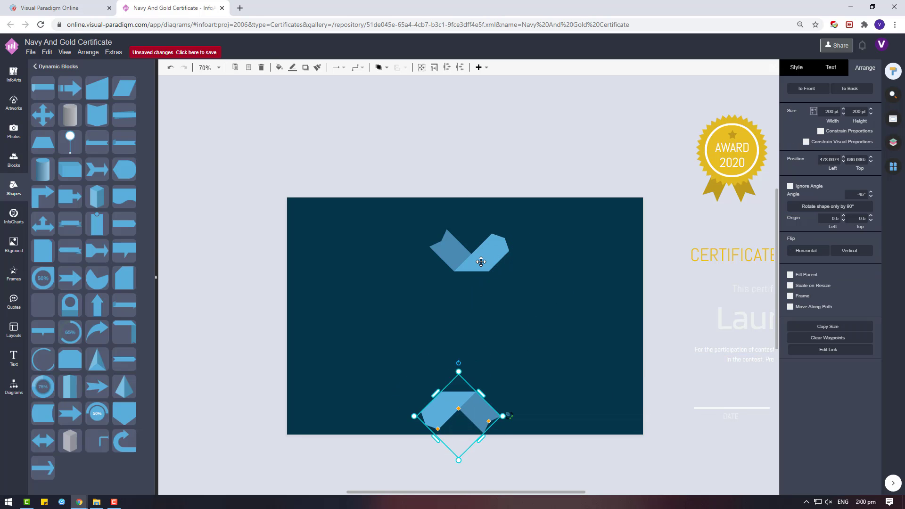
pyautogui.click(480, 261)
pyautogui.click(495, 418)
pyautogui.click(526, 315)
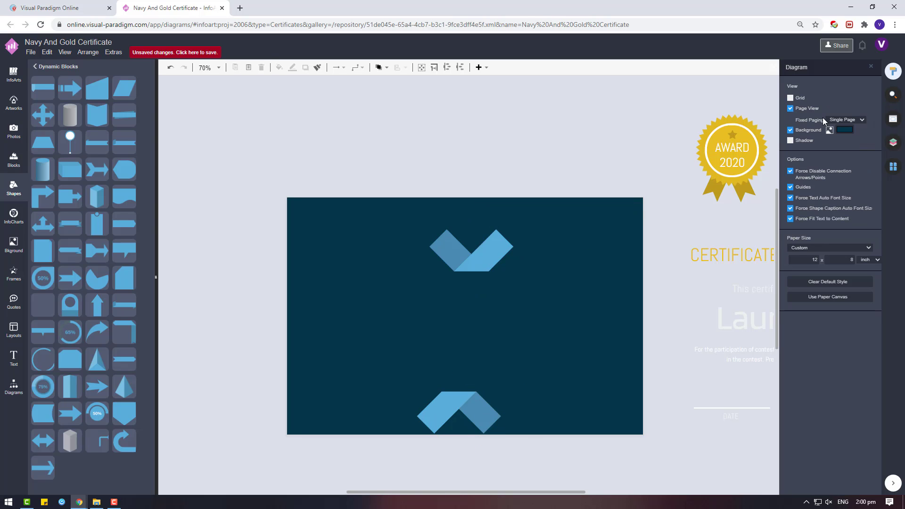
# Step: Try a salmon-red page background colour
pyautogui.click(845, 130)
pyautogui.click(856, 231)
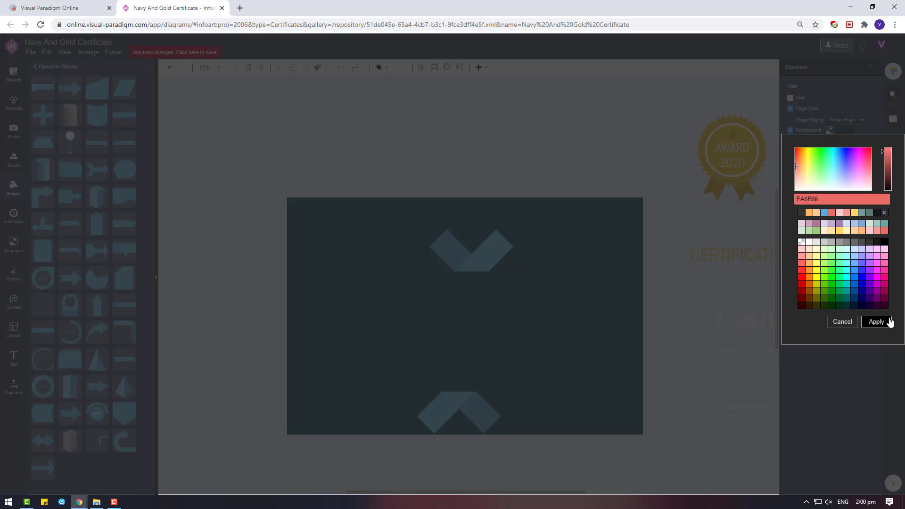
pyautogui.click(875, 321)
# Step: Fill the top chevron green and move it up slightly
pyautogui.click(863, 127)
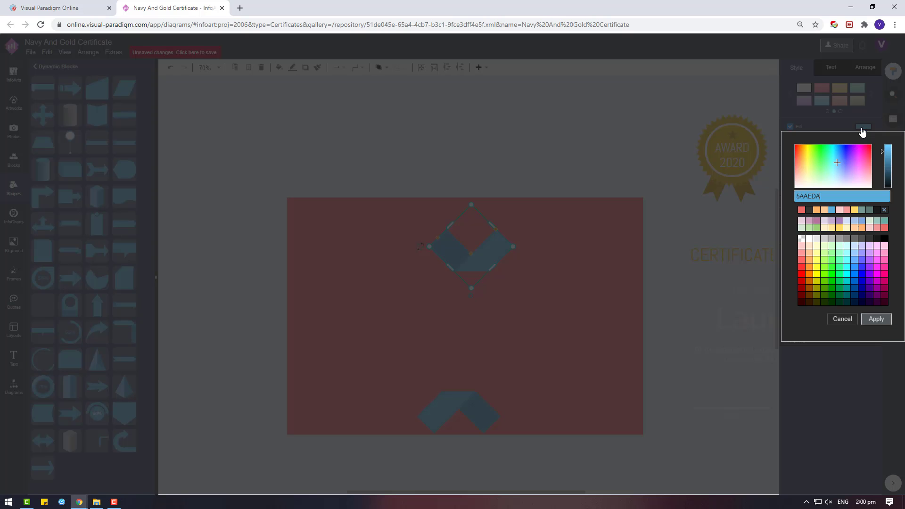
pyautogui.click(833, 270)
pyautogui.click(870, 319)
pyautogui.moveTo(477, 267); pyautogui.dragTo(469, 228)
pyautogui.click(863, 126)
pyautogui.click(870, 319)
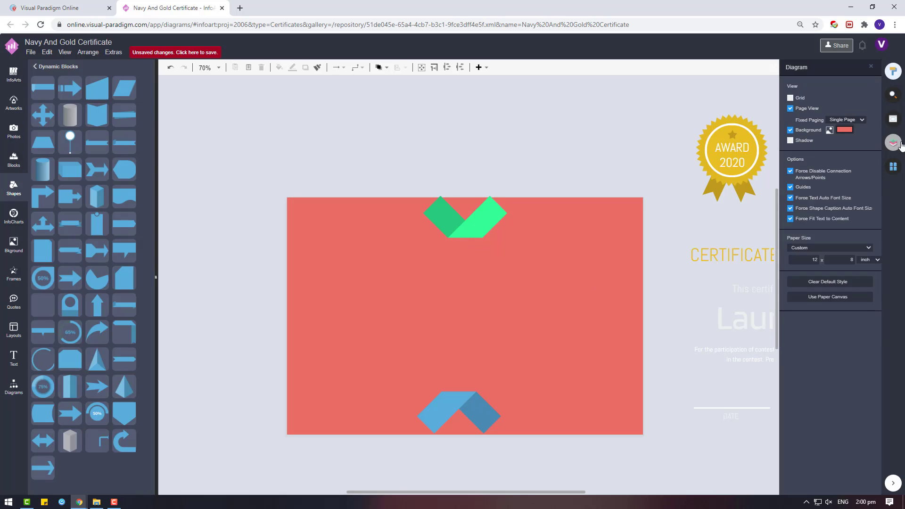
# Step: Change the page background to light blue, then settle on dark grey
pyautogui.click(844, 130)
pyautogui.click(857, 230)
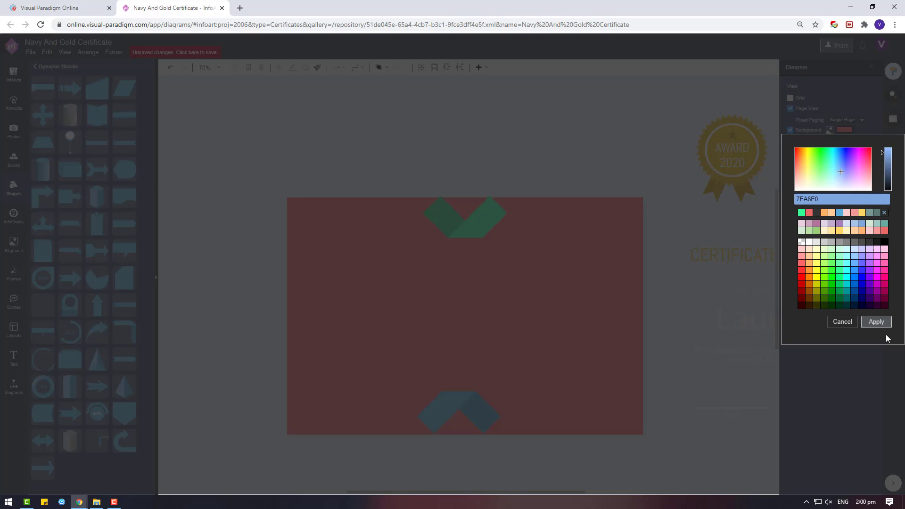
pyautogui.click(876, 321)
pyautogui.click(844, 129)
pyautogui.doubleClick(828, 214)
pyautogui.click(462, 212)
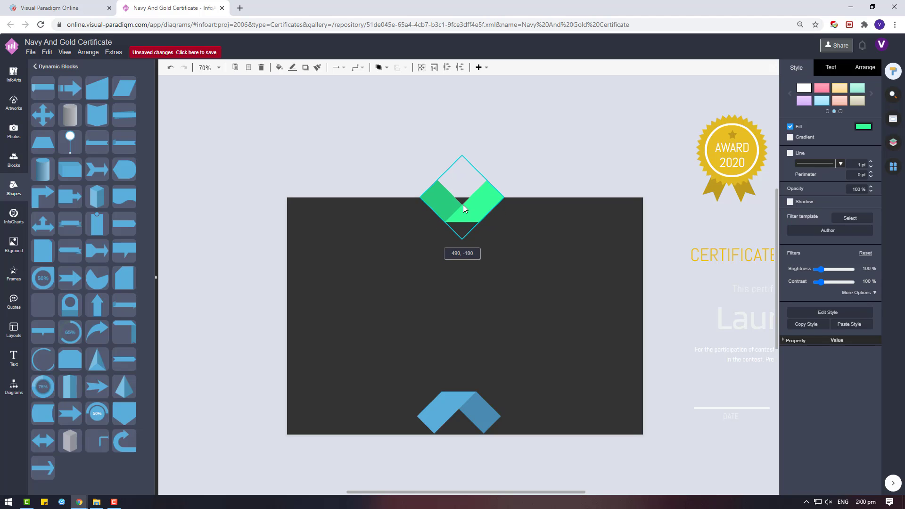
# Step: Enlarge both chevrons together and move the blue chevron out of the way
pyautogui.click(497, 275)
pyautogui.scroll(-2, 470, 146)
pyautogui.click(469, 119)
pyautogui.keyDown('shift'); pyautogui.click(456, 308); pyautogui.keyUp('shift')
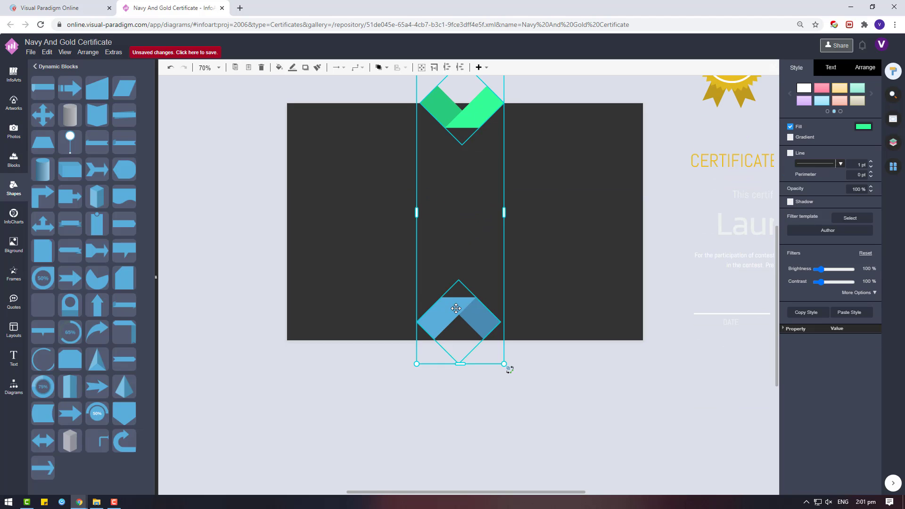
pyautogui.moveTo(503, 364); pyautogui.dragTo(535, 460)
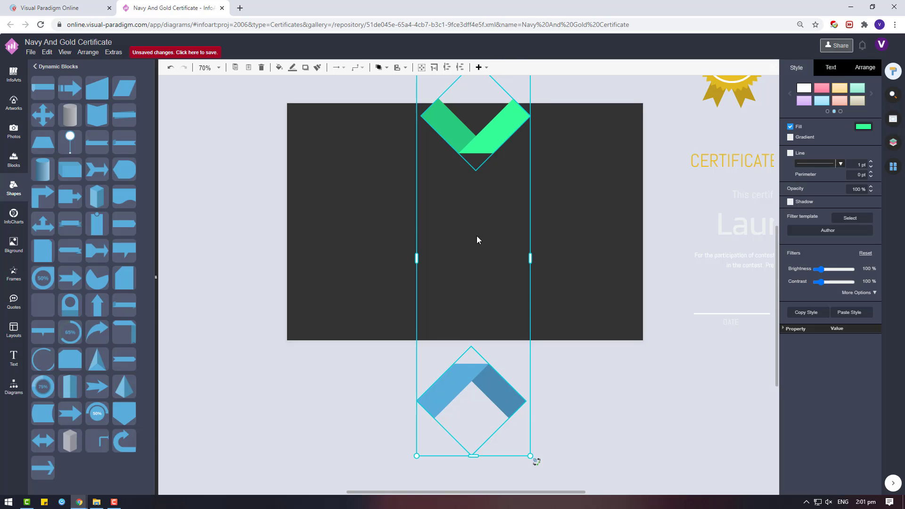
pyautogui.scroll(-1, 533, 437)
pyautogui.moveTo(532, 414); pyautogui.dragTo(557, 448)
pyautogui.moveTo(490, 350); pyautogui.dragTo(493, 255)
pyautogui.scroll(3, 485, 238)
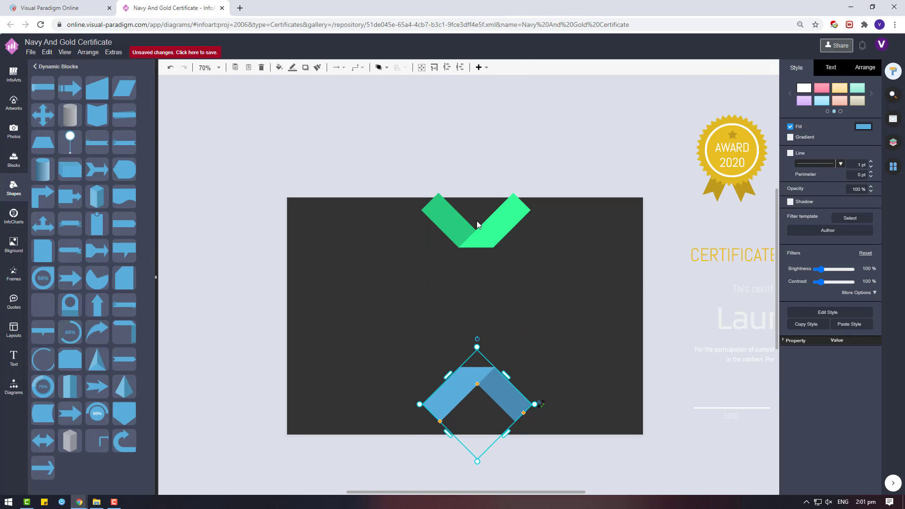
pyautogui.keyDown('shift'); pyautogui.click(476, 220); pyautogui.keyUp('shift')
pyautogui.moveTo(420, 156); pyautogui.dragTo(400, 97)
pyautogui.click(364, 105)
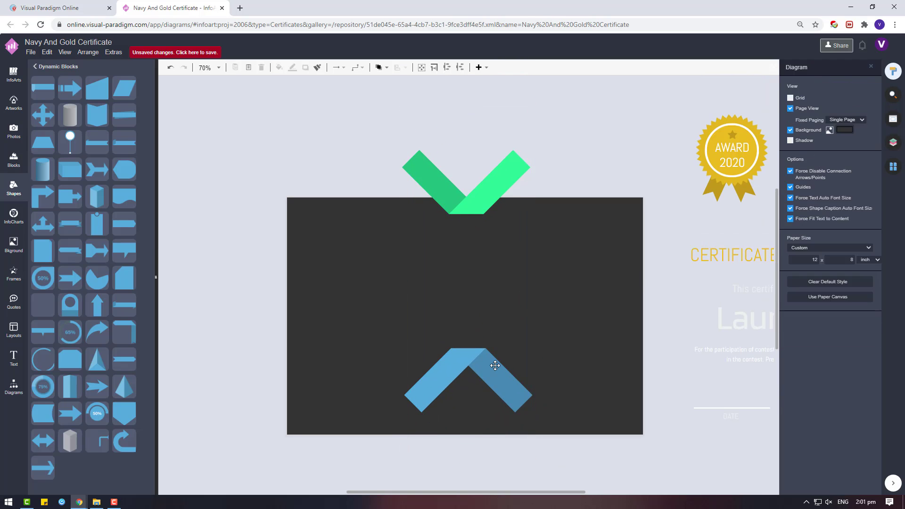
pyautogui.click(466, 363)
pyautogui.moveTo(466, 364); pyautogui.dragTo(594, 187)
# Step: Reposition the green V across the top edge and lengthen its right arm
pyautogui.click(459, 234)
pyautogui.click(468, 197)
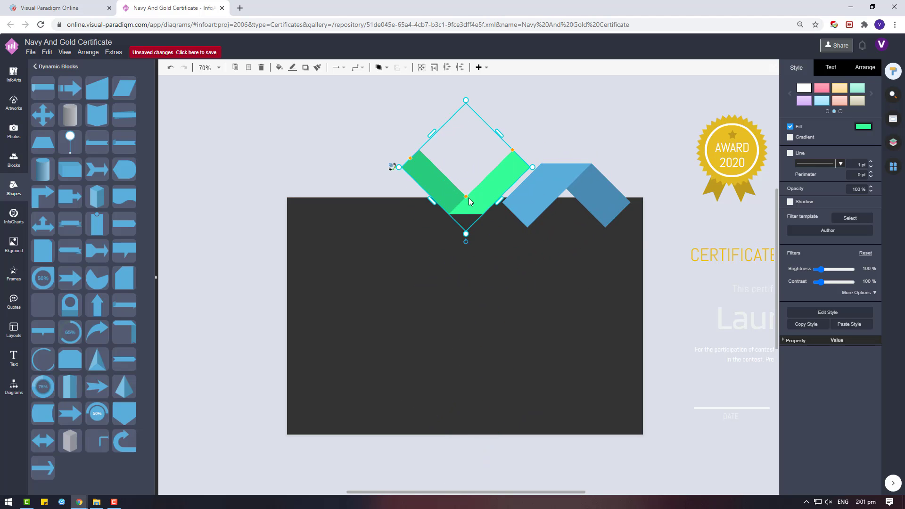
pyautogui.moveTo(468, 197)
pyautogui.mouseDown()
pyautogui.moveTo(463, 185)
pyautogui.moveTo(590, 150)
pyautogui.moveTo(430, 243)
pyautogui.moveTo(411, 267)
pyautogui.moveTo(473, 221)
pyautogui.moveTo(465, 207)
pyautogui.mouseUp()
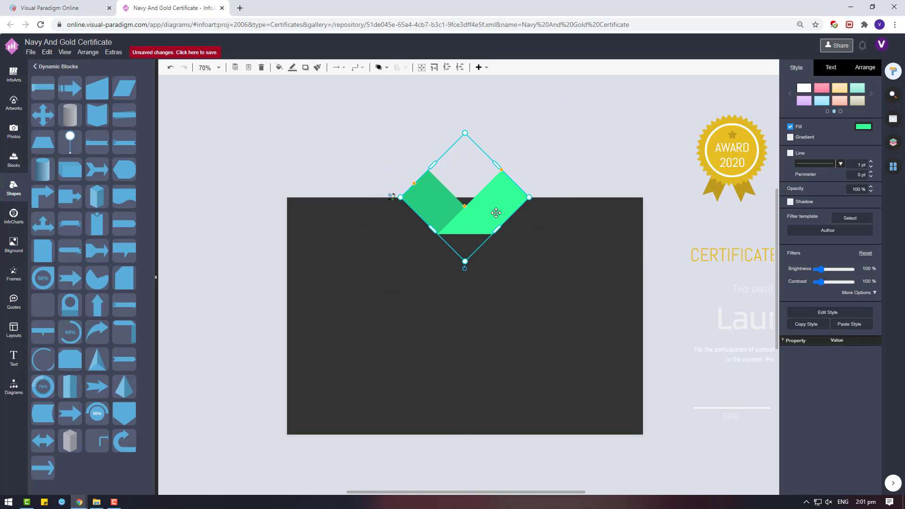
pyautogui.moveTo(498, 163); pyautogui.dragTo(515, 155)
pyautogui.click(436, 157)
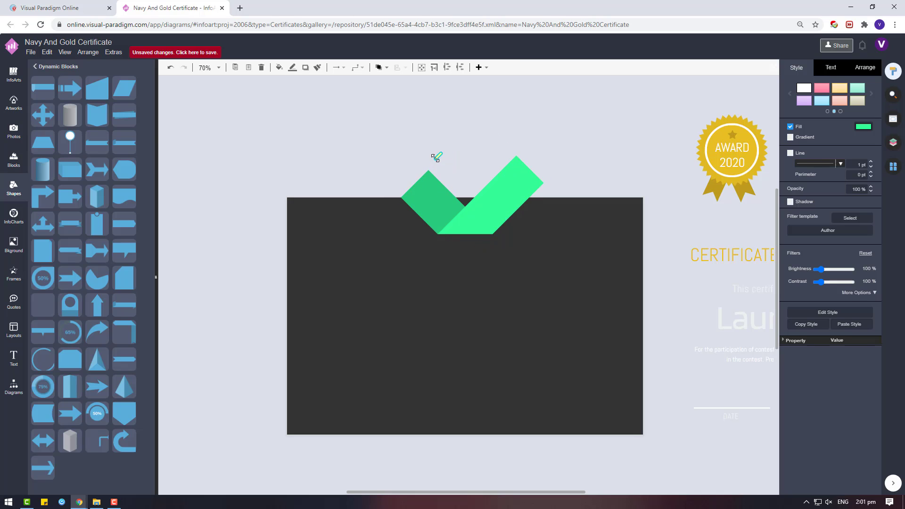
pyautogui.moveTo(488, 213); pyautogui.dragTo(494, 222)
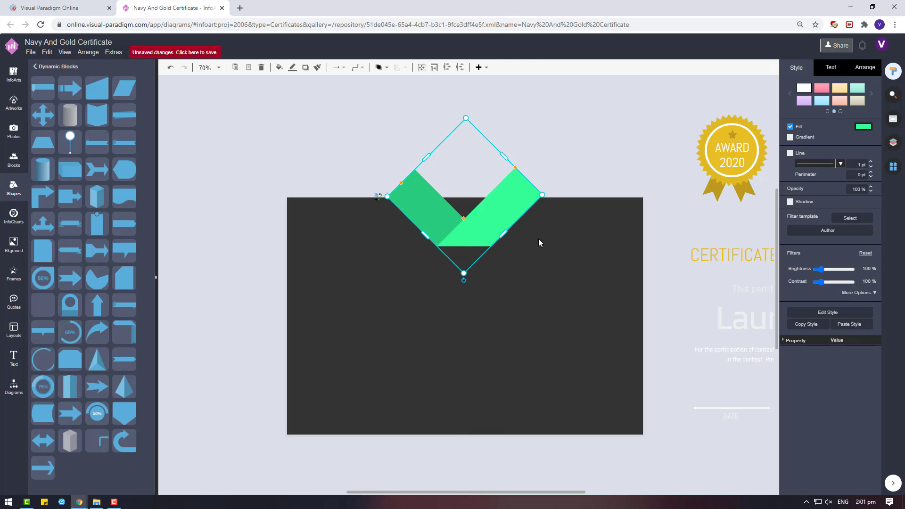
pyautogui.click(538, 238)
pyautogui.click(503, 222)
pyautogui.moveTo(509, 161); pyautogui.dragTo(501, 158)
pyautogui.click(557, 153)
pyautogui.click(495, 188)
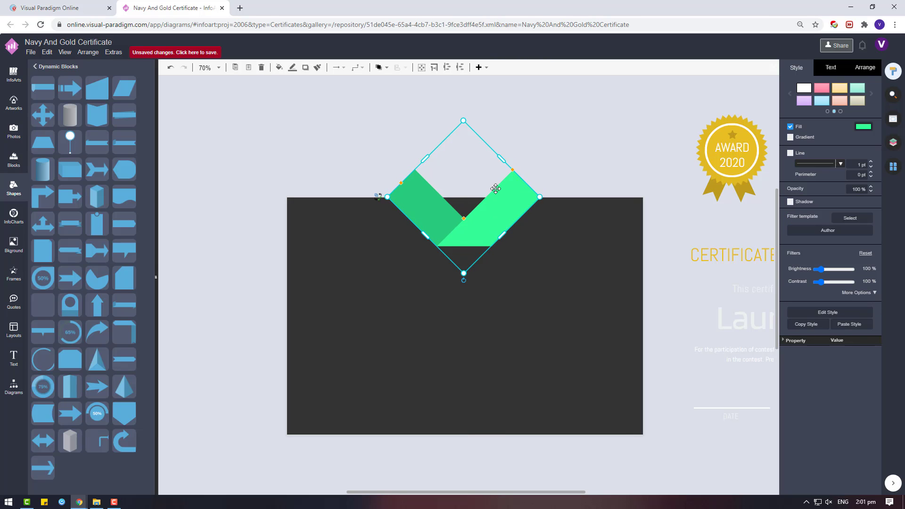
# Step: Copy the green V to the page bottom and turn the copy upside down
pyautogui.moveTo(495, 188); pyautogui.dragTo(471, 411)
pyautogui.moveTo(460, 468); pyautogui.dragTo(466, 327)
pyautogui.scroll(-3, 467, 327)
pyautogui.click(502, 299)
pyautogui.moveTo(482, 213); pyautogui.dragTo(499, 261)
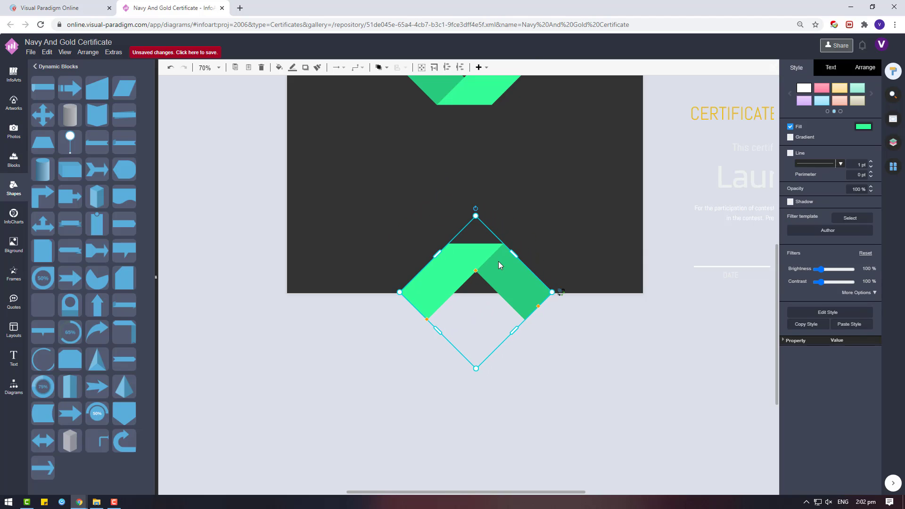
# Step: Align the two green chevrons on each other horizontally via the arrangement options
pyautogui.scroll(2, 497, 255)
pyautogui.keyDown('shift'); pyautogui.click(489, 174); pyautogui.keyUp('shift')
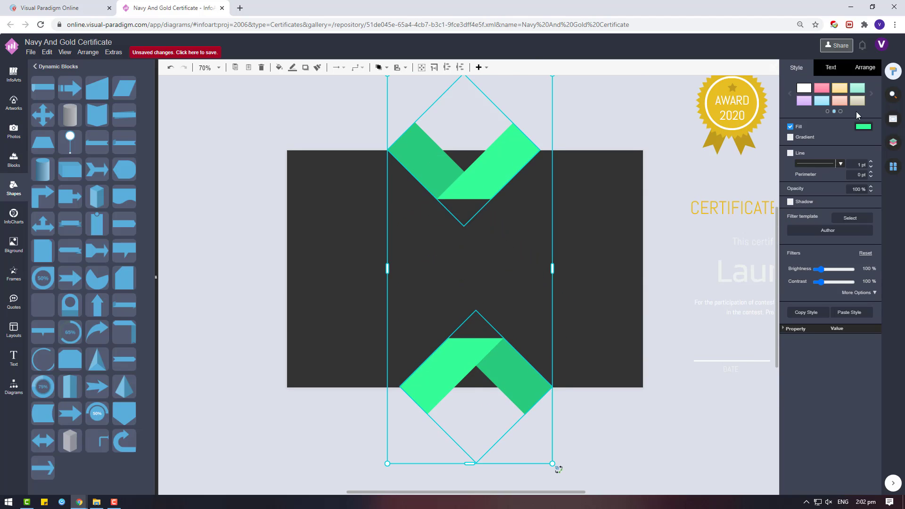
pyautogui.click(860, 69)
pyautogui.click(805, 316)
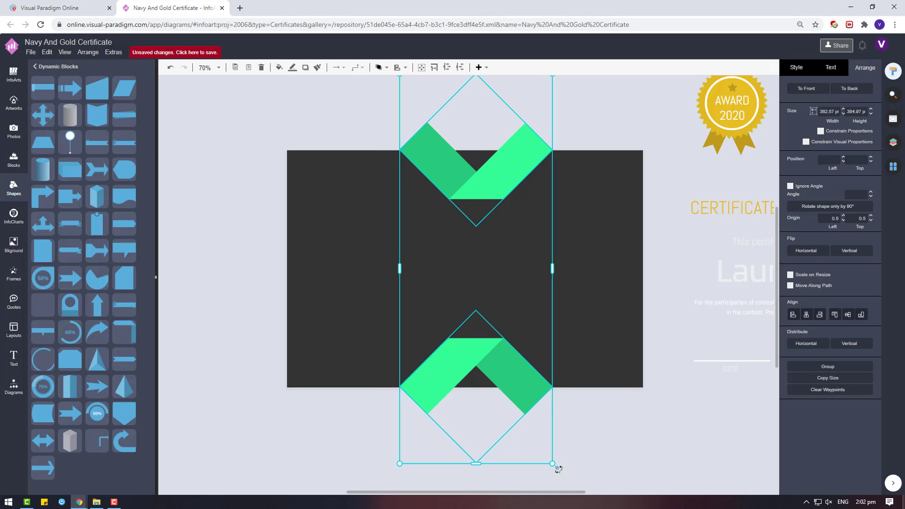
pyautogui.scroll(1, 426, 326)
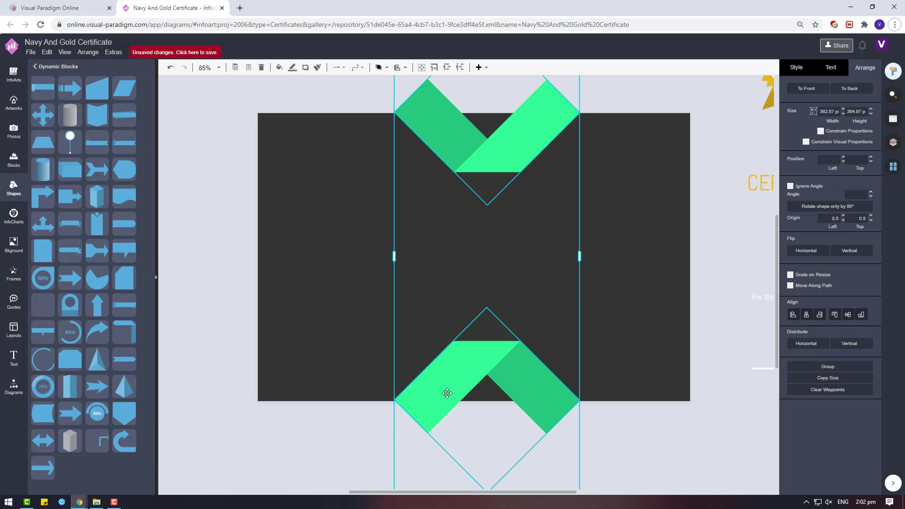
pyautogui.click(620, 299)
# Step: Shift both chevrons left together so they sit centred on the page, then zoom out
pyautogui.click(490, 141)
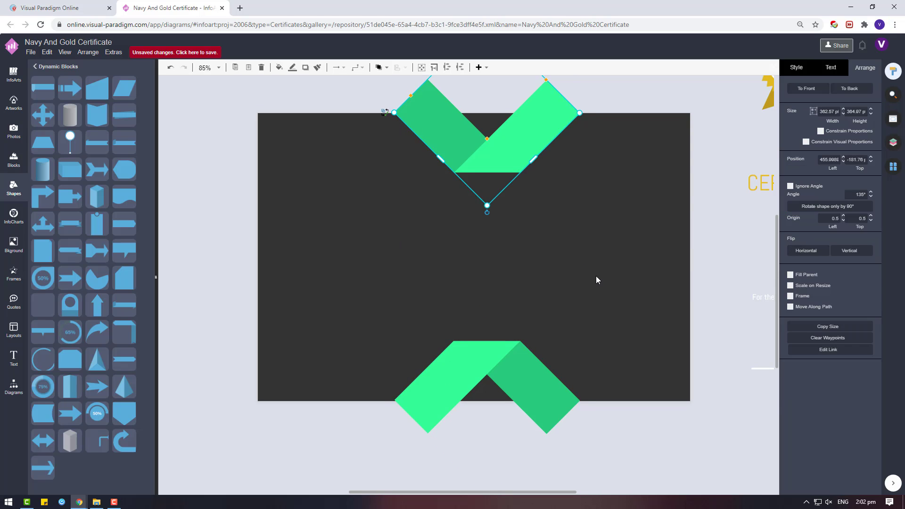
pyautogui.click(505, 380)
pyautogui.click(616, 319)
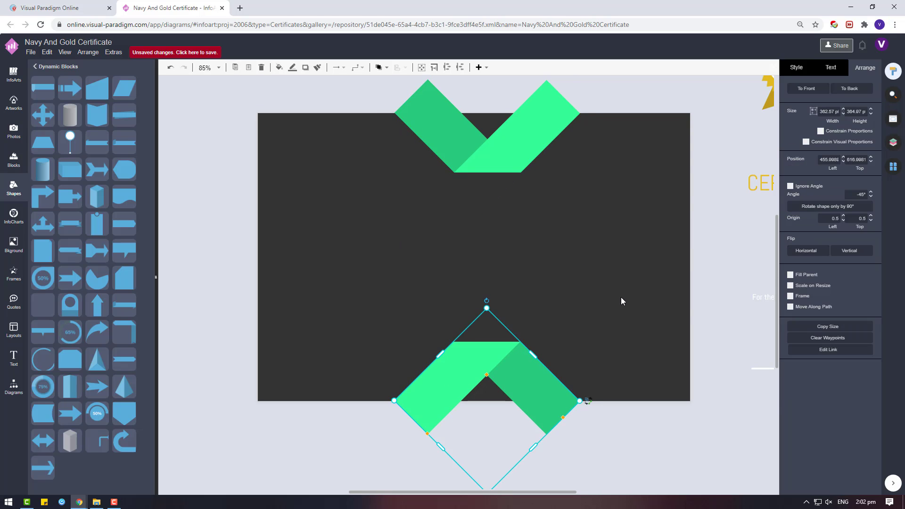
pyautogui.click(620, 301)
pyautogui.click(492, 155)
pyautogui.keyDown('shift'); pyautogui.click(473, 357); pyautogui.keyUp('shift')
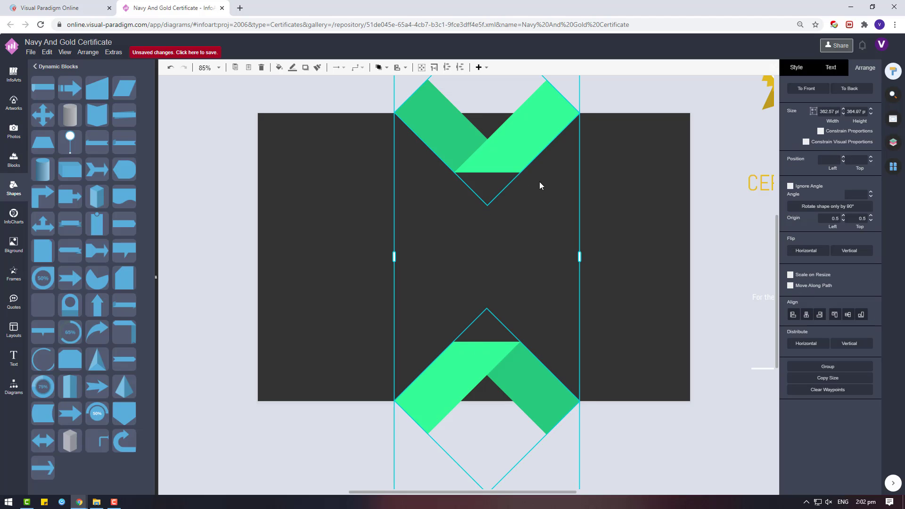
pyautogui.moveTo(513, 148); pyautogui.dragTo(499, 153)
pyautogui.click(620, 228)
pyautogui.keyDown('ctrl'); pyautogui.scroll(-3, 581, 227); pyautogui.keyUp('ctrl')
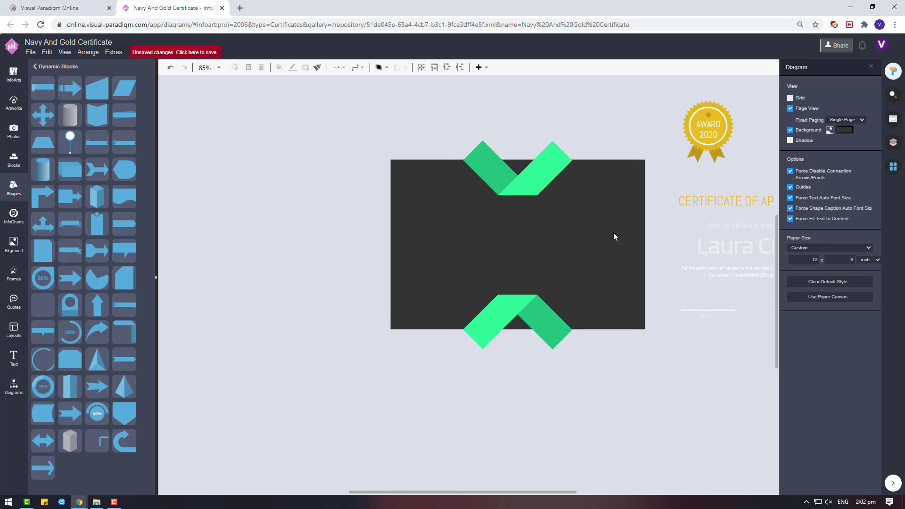
# Step: Try placing the award badge on the certificate, then undo the move
pyautogui.moveTo(720, 128); pyautogui.dragTo(543, 239)
pyautogui.rightClick(554, 239)
pyautogui.click(668, 324)
pyautogui.hotkey('ctrl', 'z')
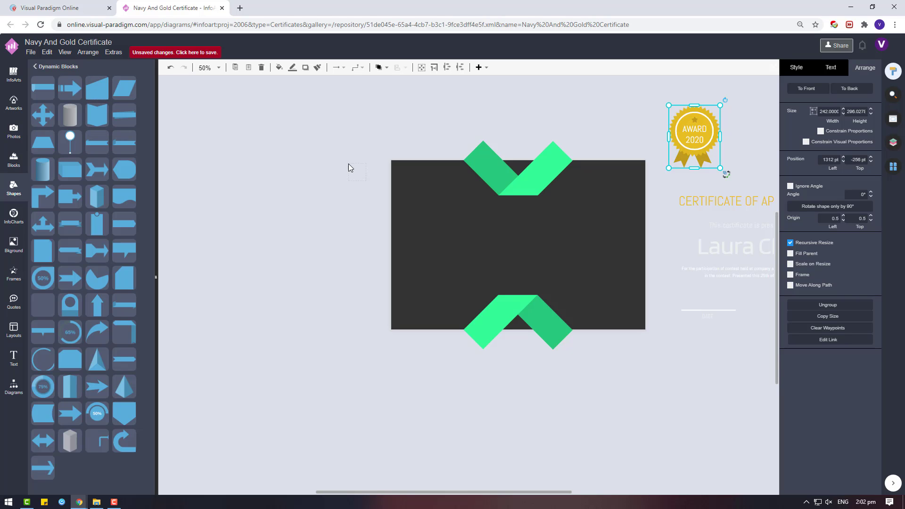
# Step: Add a half-diamond shape and a duplicate flipped to point upward
pyautogui.moveTo(348, 164); pyautogui.dragTo(504, 222)
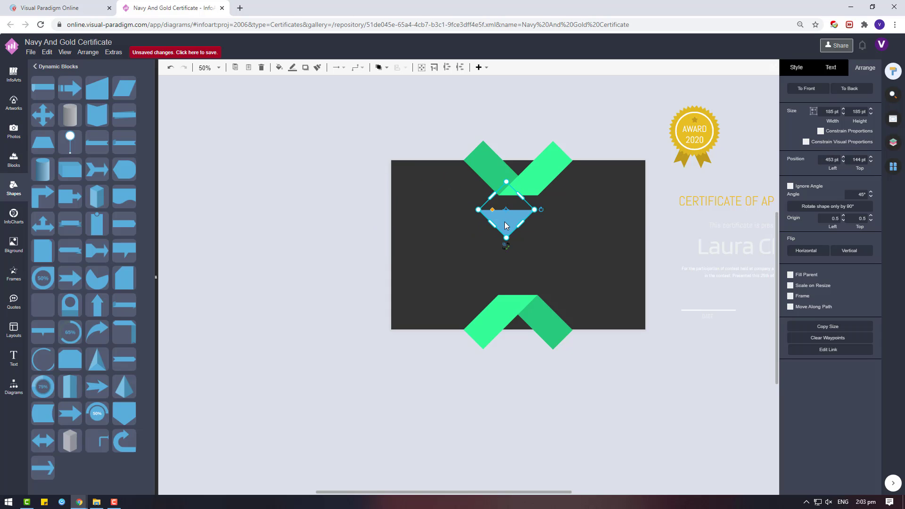
pyautogui.hotkey('ctrl', 'd')
pyautogui.moveTo(595, 242); pyautogui.dragTo(539, 293)
# Step: Give both the downward and upward triangles an orange fill
pyautogui.click(511, 219)
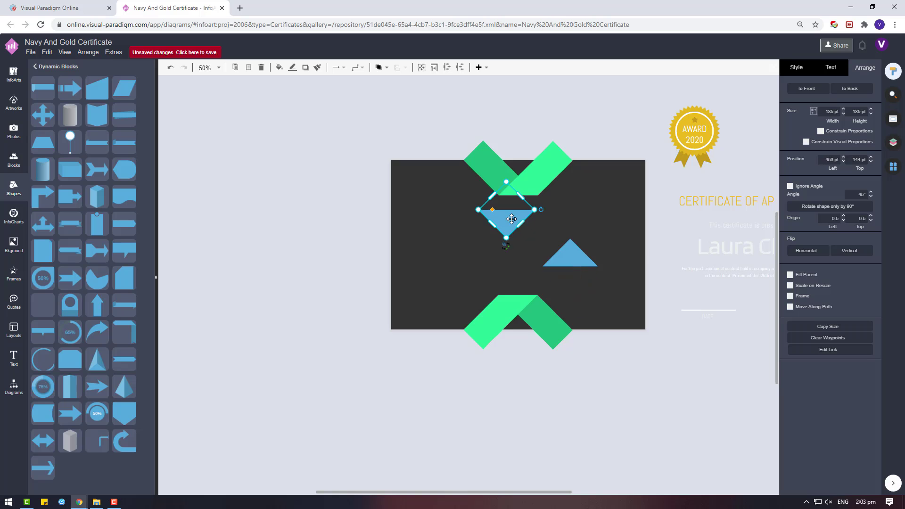
pyautogui.click(807, 72)
pyautogui.click(863, 126)
pyautogui.click(809, 272)
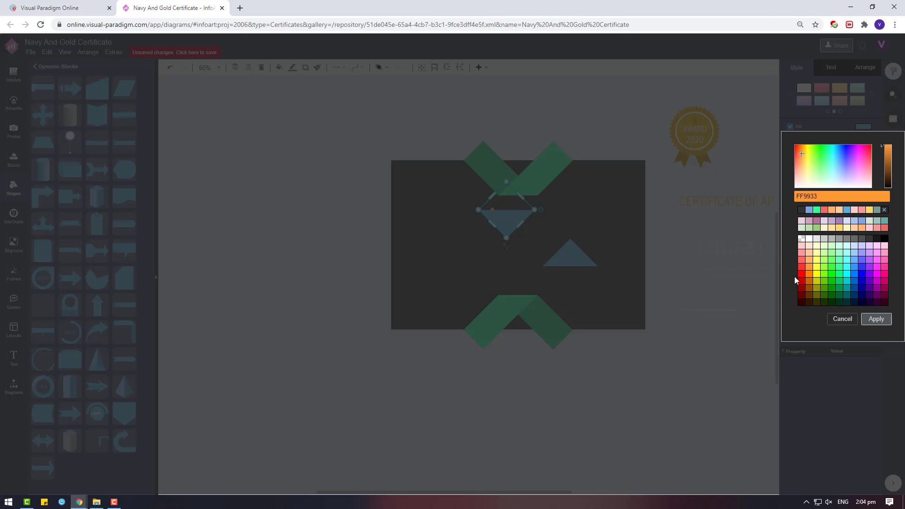
pyautogui.click(874, 319)
pyautogui.click(864, 126)
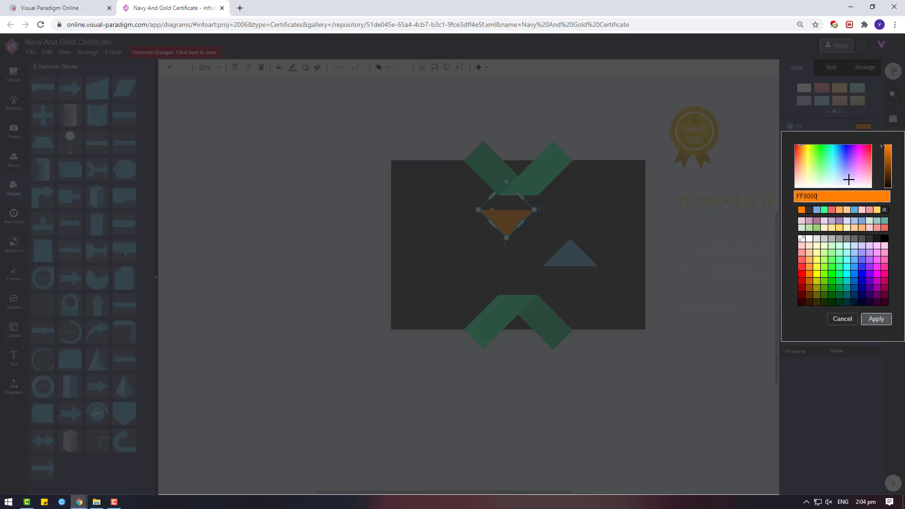
pyautogui.click(874, 318)
pyautogui.click(571, 260)
pyautogui.click(863, 126)
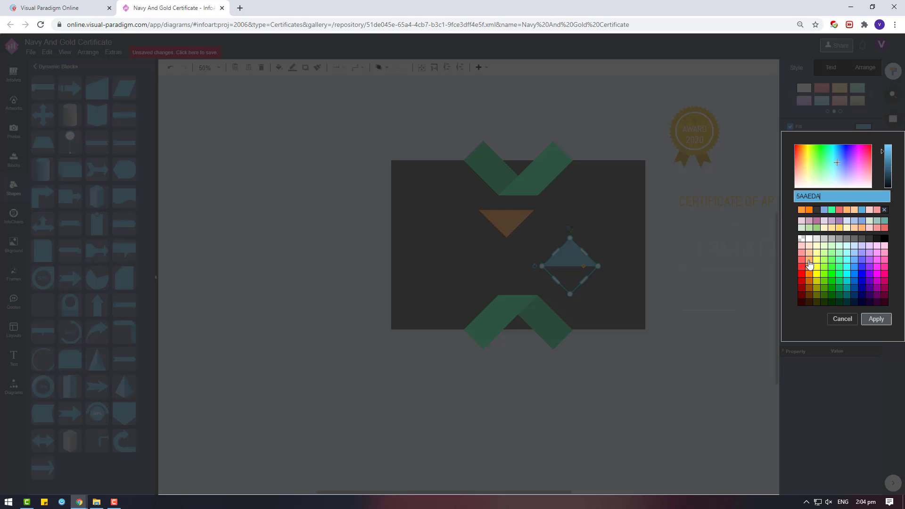
pyautogui.click(802, 210)
pyautogui.click(875, 318)
pyautogui.rightClick(569, 253)
# Step: Move the orange triangles behind the lower and upper chevrons
pyautogui.click(570, 257)
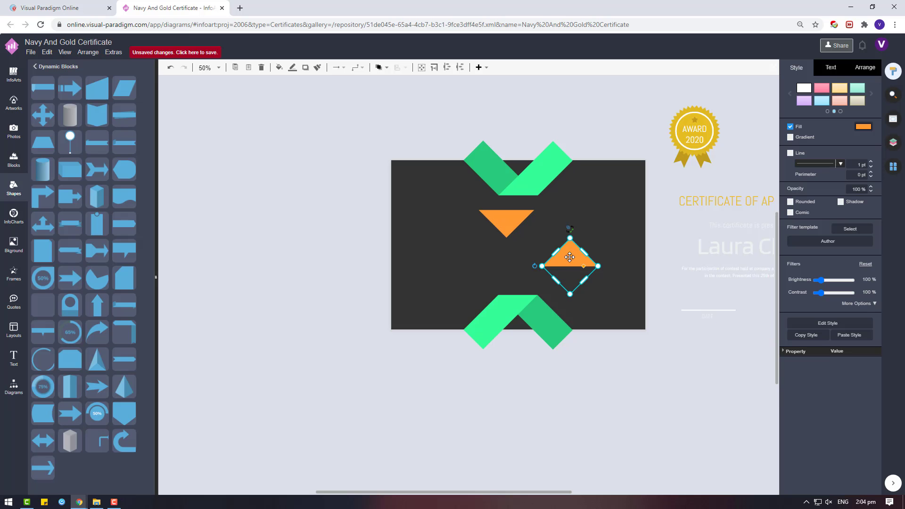
pyautogui.moveTo(569, 256); pyautogui.dragTo(529, 366)
pyautogui.moveTo(515, 248); pyautogui.dragTo(516, 159)
pyautogui.rightClick(565, 262)
pyautogui.click(532, 281)
pyautogui.click(597, 259)
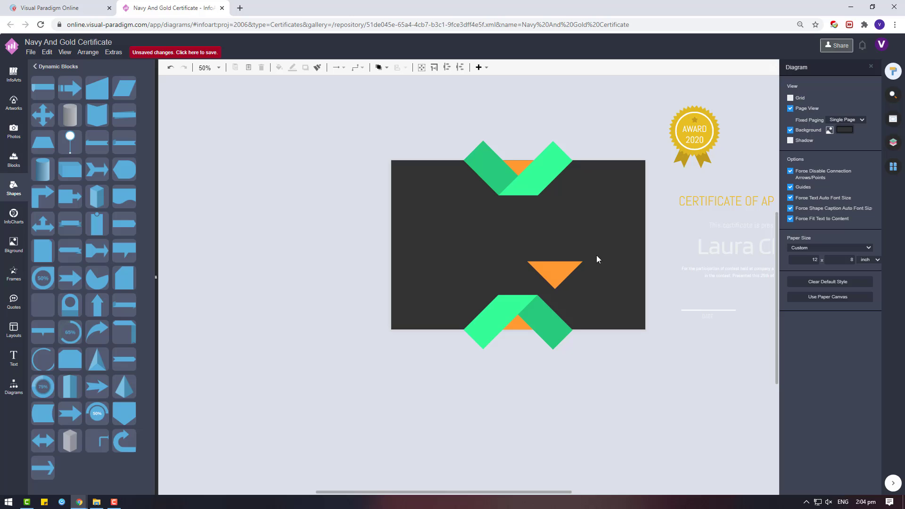
# Step: Rotate, snap and enlarge one triangle to fill the top-left corner
pyautogui.click(513, 172)
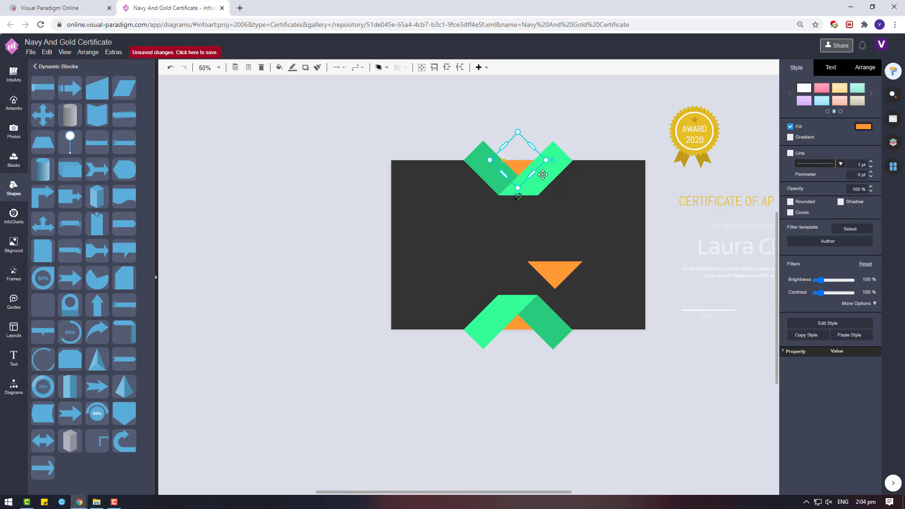
pyautogui.moveTo(542, 174); pyautogui.dragTo(445, 206)
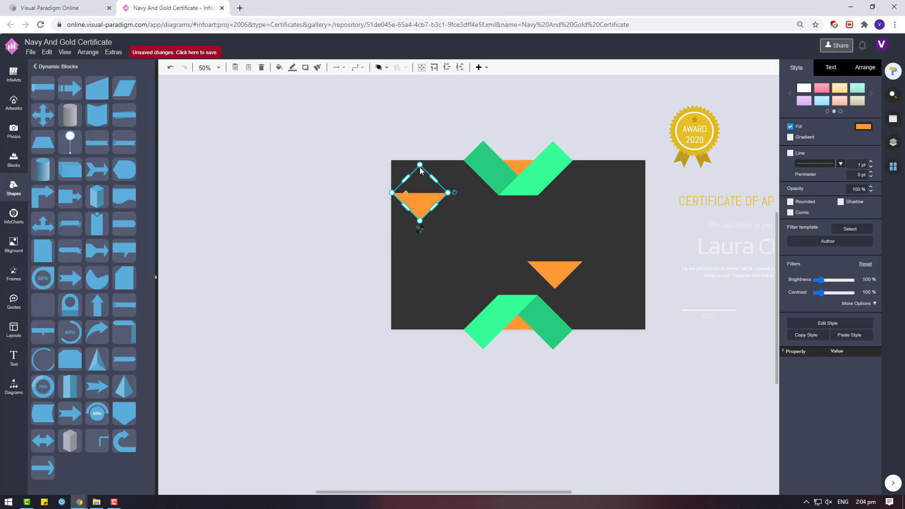
pyautogui.moveTo(395, 230); pyautogui.dragTo(389, 219)
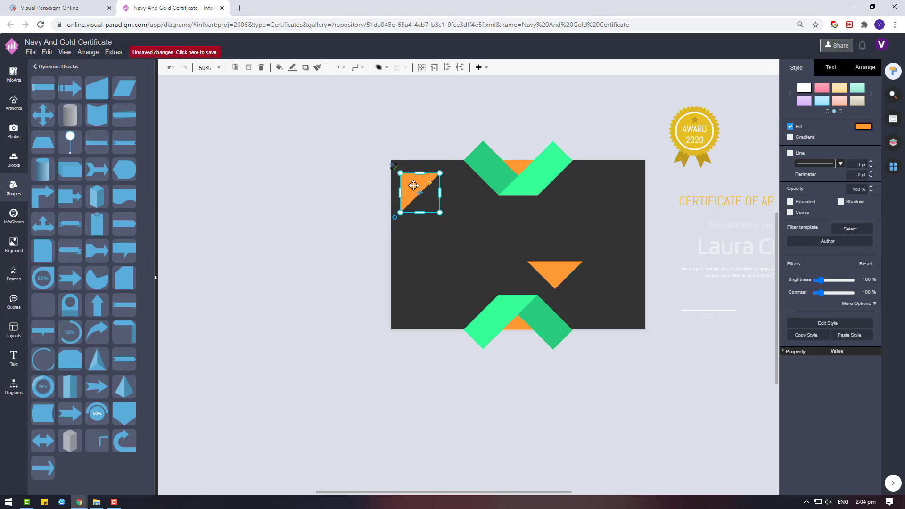
pyautogui.moveTo(410, 185); pyautogui.dragTo(405, 171)
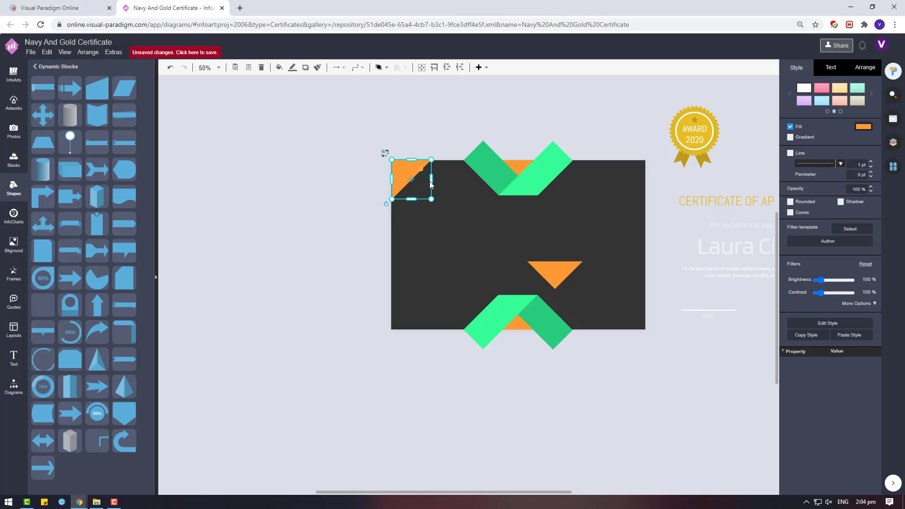
pyautogui.moveTo(432, 201); pyautogui.dragTo(413, 175)
pyautogui.click(438, 243)
pyautogui.click(402, 185)
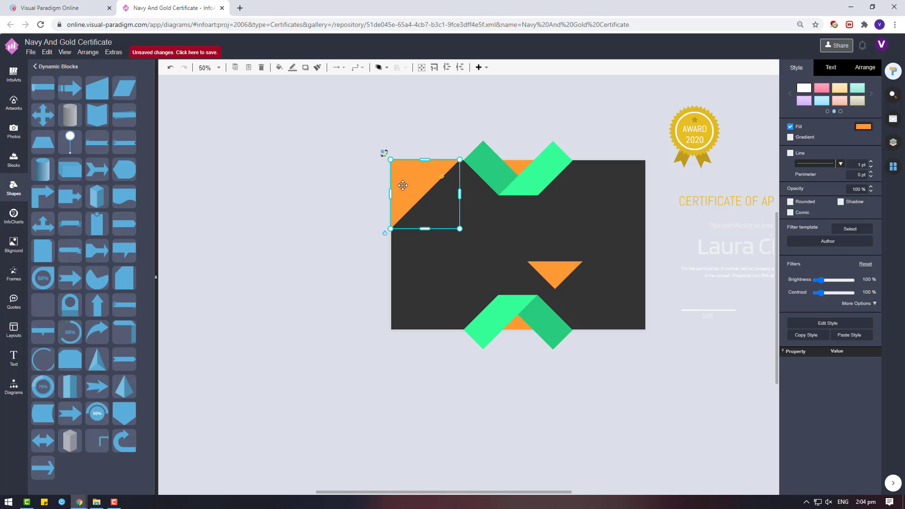
pyautogui.click(491, 257)
# Step: Give a copy of the corner triangle a lighter orange fill and fit it top-left
pyautogui.click(400, 168)
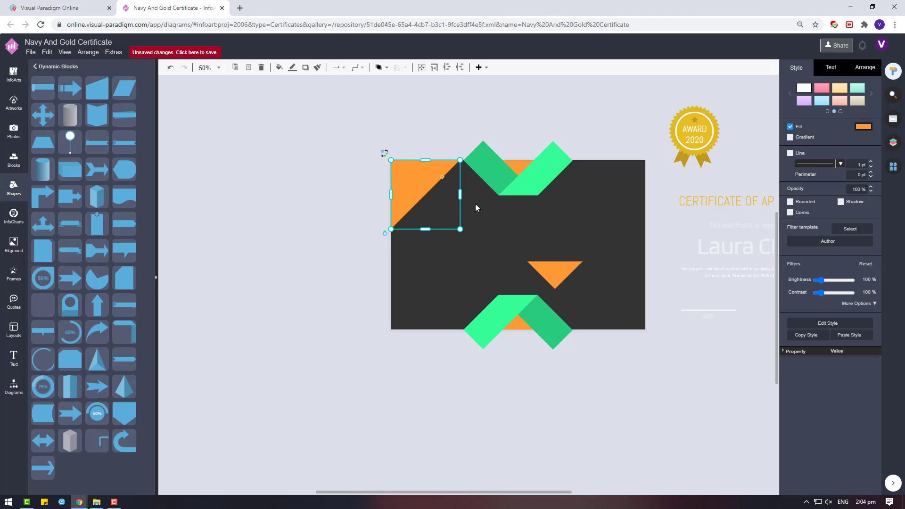
pyautogui.click(475, 203)
pyautogui.click(422, 187)
pyautogui.moveTo(426, 200); pyautogui.dragTo(467, 241)
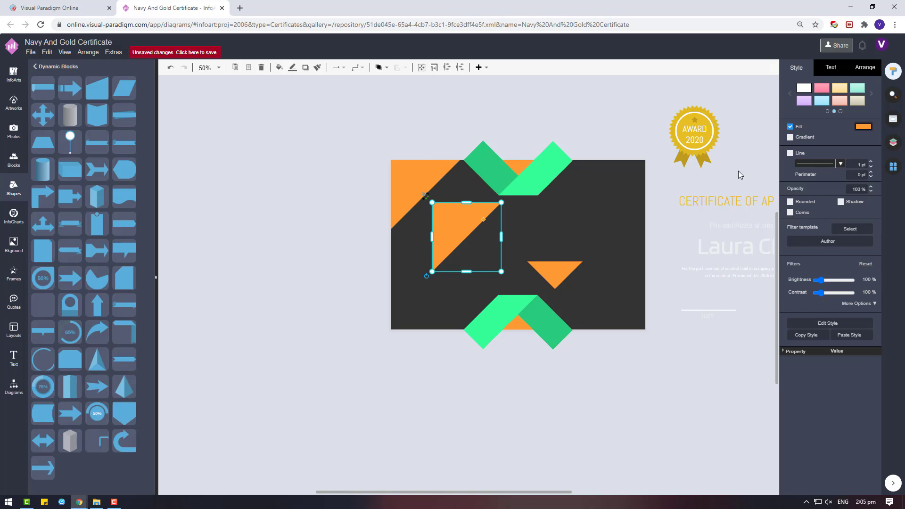
pyautogui.click(867, 127)
pyautogui.click(808, 259)
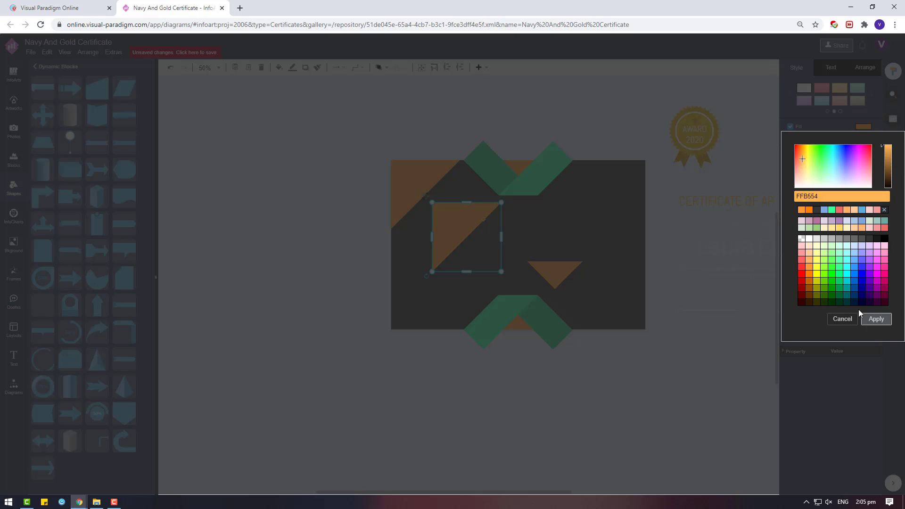
pyautogui.click(876, 319)
pyautogui.moveTo(501, 272); pyautogui.dragTo(467, 238)
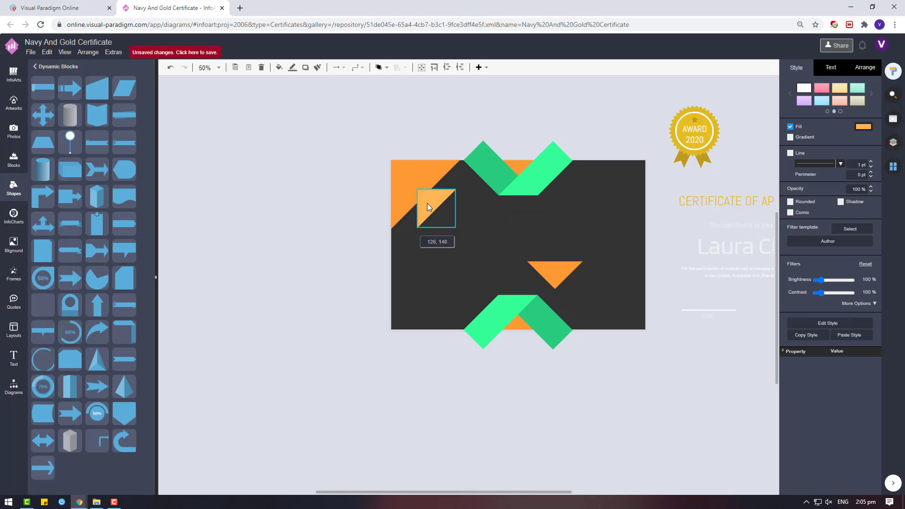
pyautogui.moveTo(426, 206); pyautogui.dragTo(448, 225)
pyautogui.click(499, 228)
# Step: Turn the centre orange triangle into the bottom-right corner
pyautogui.click(552, 270)
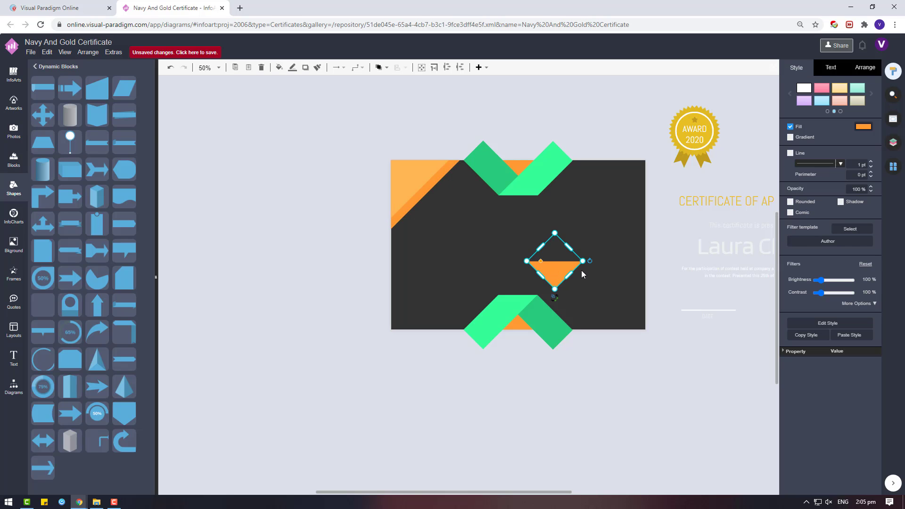
pyautogui.moveTo(589, 260)
pyautogui.mouseDown()
pyautogui.moveTo(587, 270)
pyautogui.moveTo(637, 297)
pyautogui.moveTo(634, 315)
pyautogui.moveTo(569, 268)
pyautogui.moveTo(571, 256)
pyautogui.mouseUp()
pyautogui.click(600, 296)
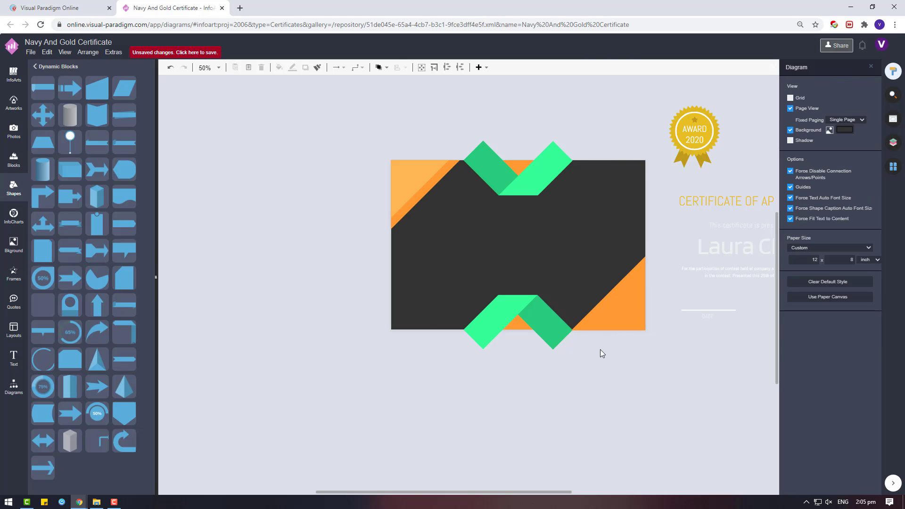
# Step: Narrow the bottom-right orange triangle so its left edge meets the lower green chevron
pyautogui.scroll(5, 600, 353)
pyautogui.click(554, 275)
pyautogui.moveTo(531, 225); pyautogui.dragTo(531, 227)
pyautogui.click(495, 303)
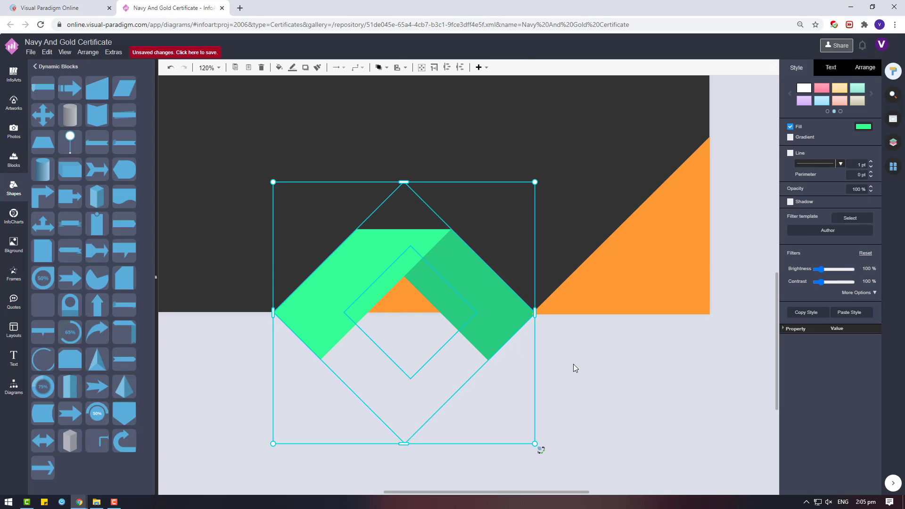
pyautogui.click(575, 358)
pyautogui.click(584, 299)
pyautogui.moveTo(529, 226); pyautogui.dragTo(535, 230)
# Step: Zoom in around the chevron junction to check the bottom-right triangle's fit
pyautogui.scroll(3, 541, 360)
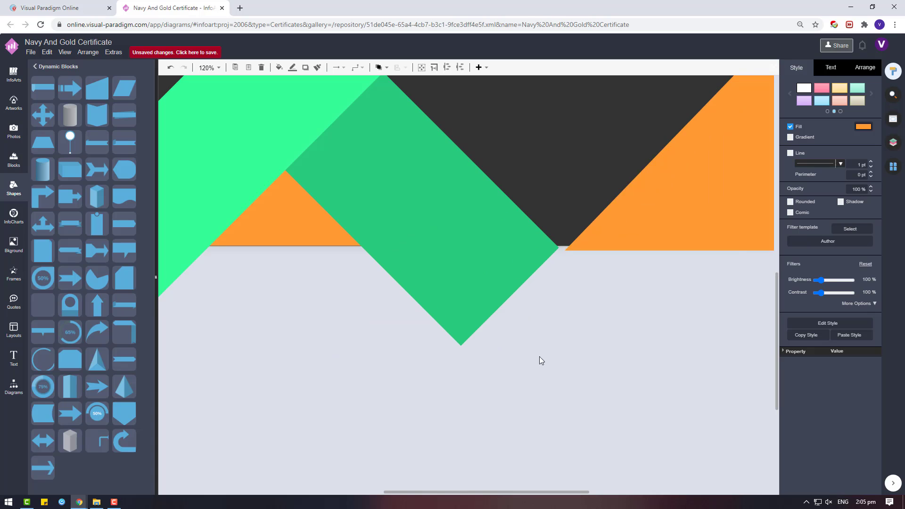
pyautogui.click(484, 257)
pyautogui.press('Escape')
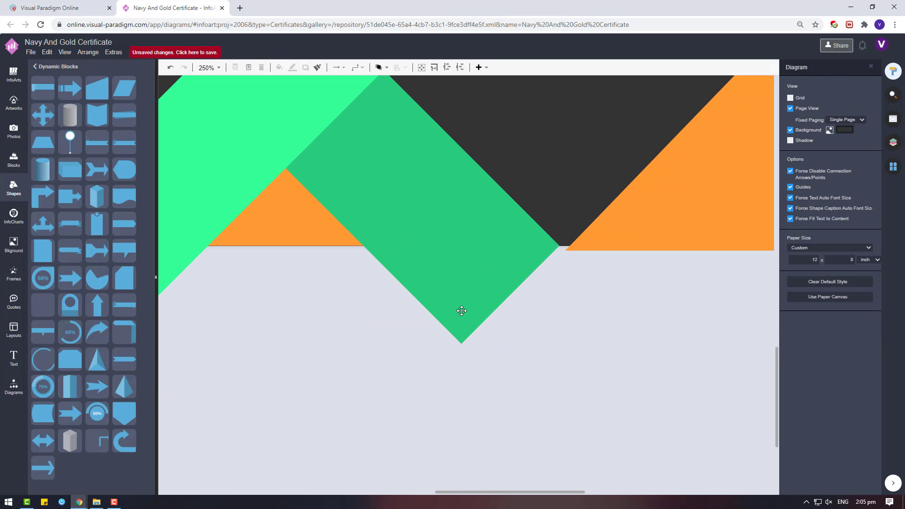
pyautogui.click(471, 288)
pyautogui.click(655, 336)
pyautogui.click(628, 226)
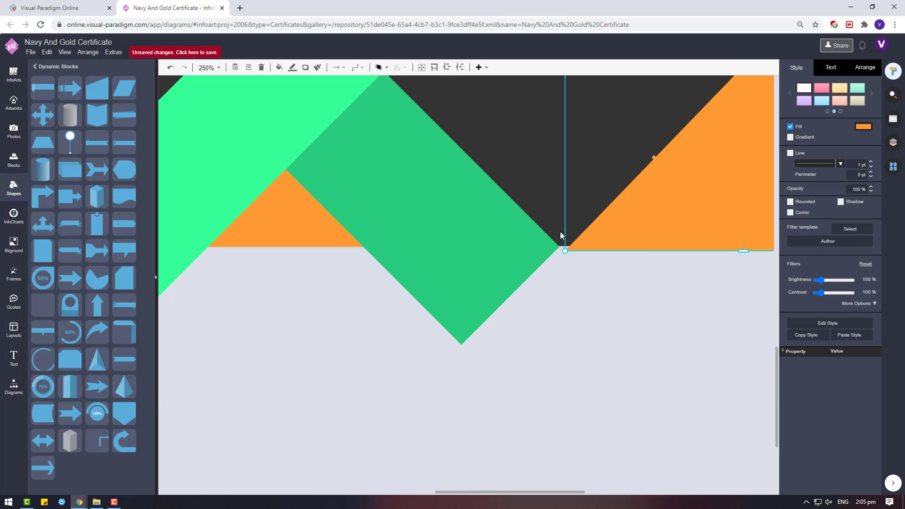
pyautogui.scroll(-3, 650, 152)
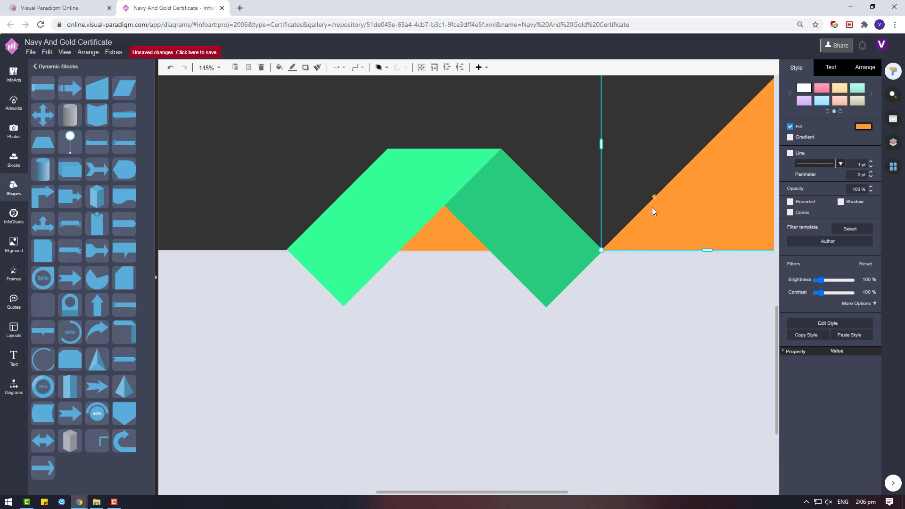
pyautogui.click(666, 265)
pyautogui.scroll(-3, 665, 265)
pyautogui.scroll(-2, 491, 141)
pyautogui.scroll(5, 505, 282)
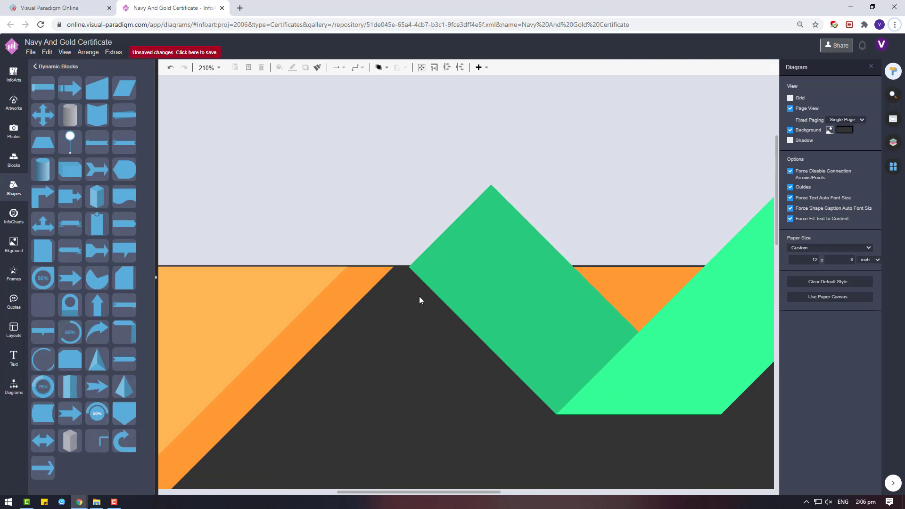
# Step: Extend the top-left orange triangle's point rightward toward the chevron
pyautogui.click(367, 286)
pyautogui.moveTo(394, 410); pyautogui.dragTo(411, 409)
pyautogui.click(390, 173)
pyautogui.scroll(-8, 423, 423)
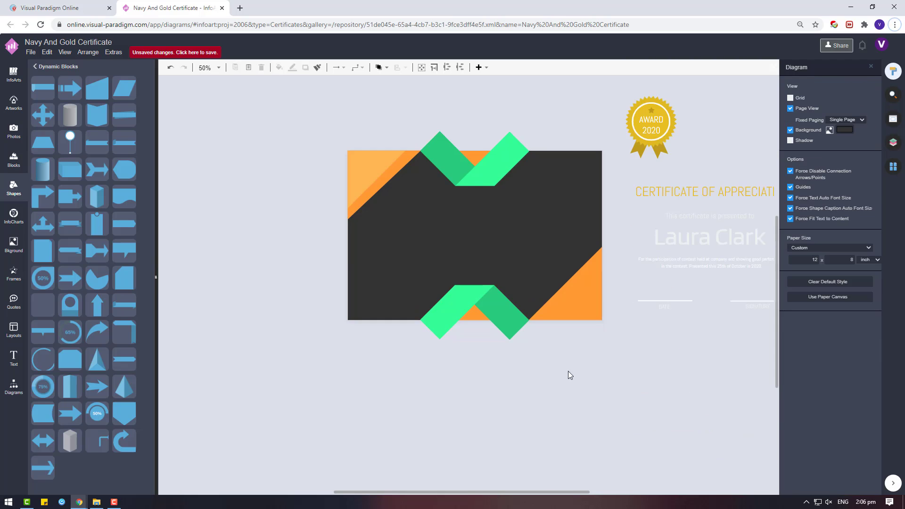
pyautogui.scroll(2, 599, 267)
# Step: Place a copy of the top-left corner triangle in the middle of the page
pyautogui.click(277, 114)
pyautogui.moveTo(277, 114); pyautogui.dragTo(418, 200)
pyautogui.click(301, 117)
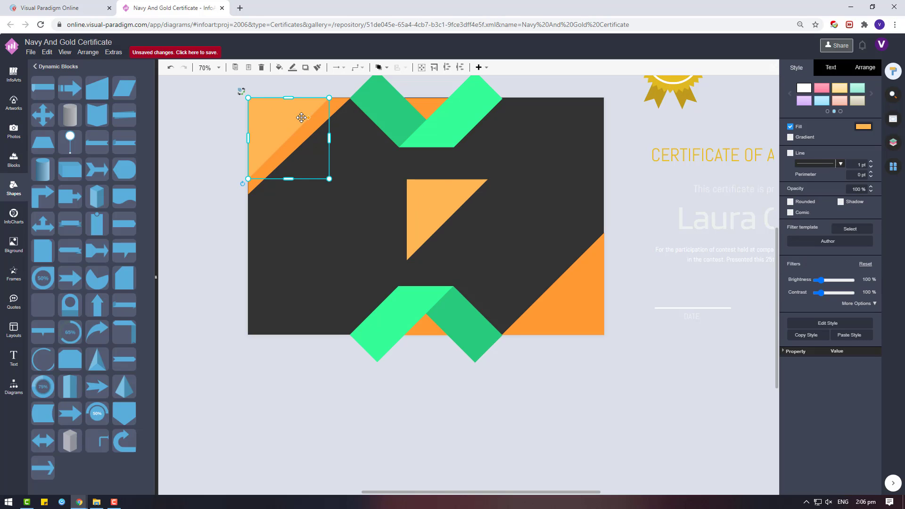
pyautogui.keyDown('shift'); pyautogui.click(339, 109); pyautogui.keyUp('shift')
pyautogui.click(864, 68)
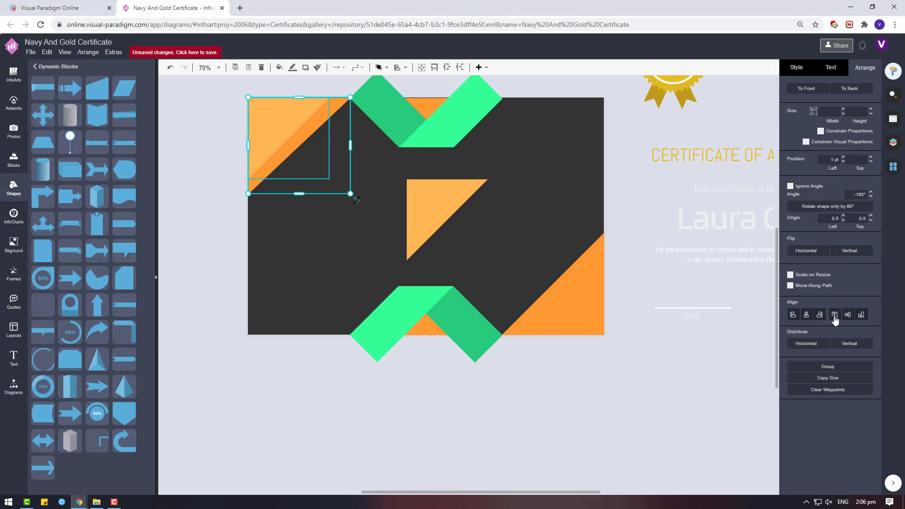
# Step: Rotate the copied triangle 180° and move it into the card's lower-right corner
pyautogui.moveTo(453, 203); pyautogui.dragTo(538, 237)
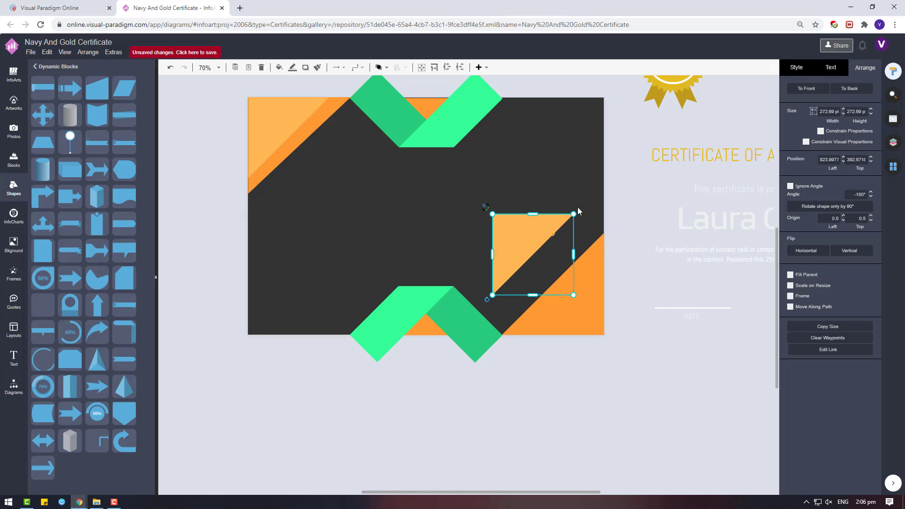
pyautogui.moveTo(487, 300); pyautogui.dragTo(578, 209)
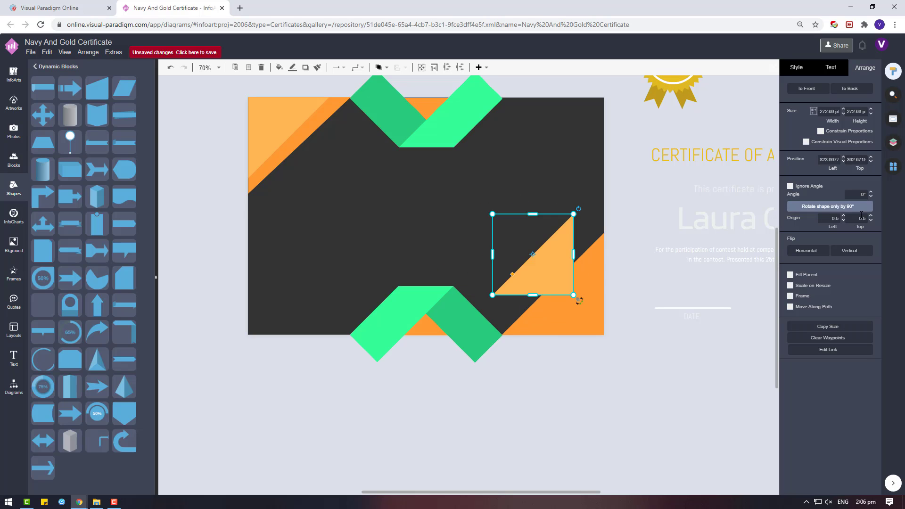
pyautogui.moveTo(542, 271); pyautogui.dragTo(573, 310)
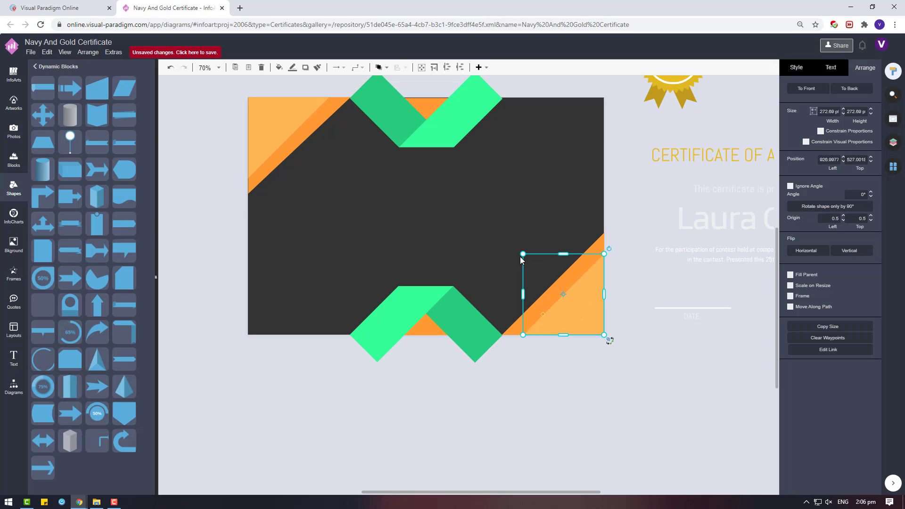
pyautogui.click(665, 356)
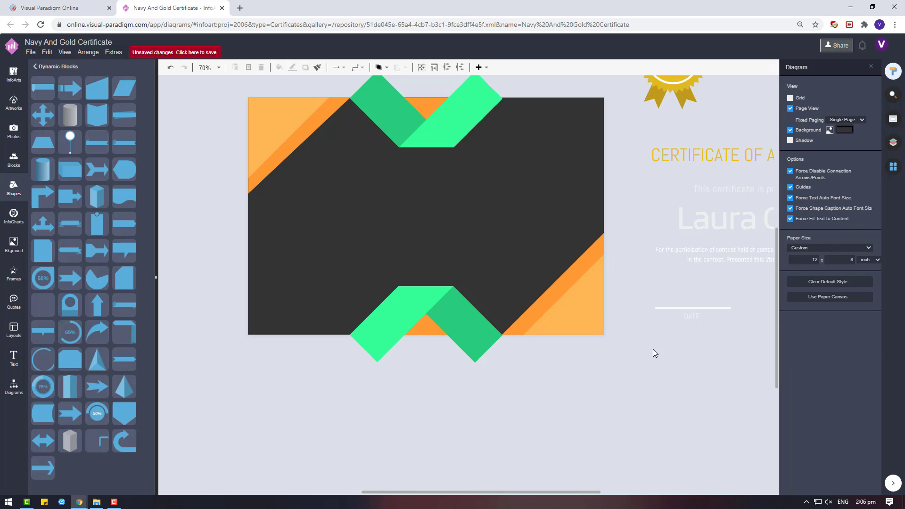
pyautogui.click(431, 110)
# Step: Zoom in on the AWARD 2020 badge and remove its parts from the group
pyautogui.click(515, 185)
pyautogui.click(473, 173)
pyautogui.click(566, 175)
pyautogui.scroll(-1, 553, 172)
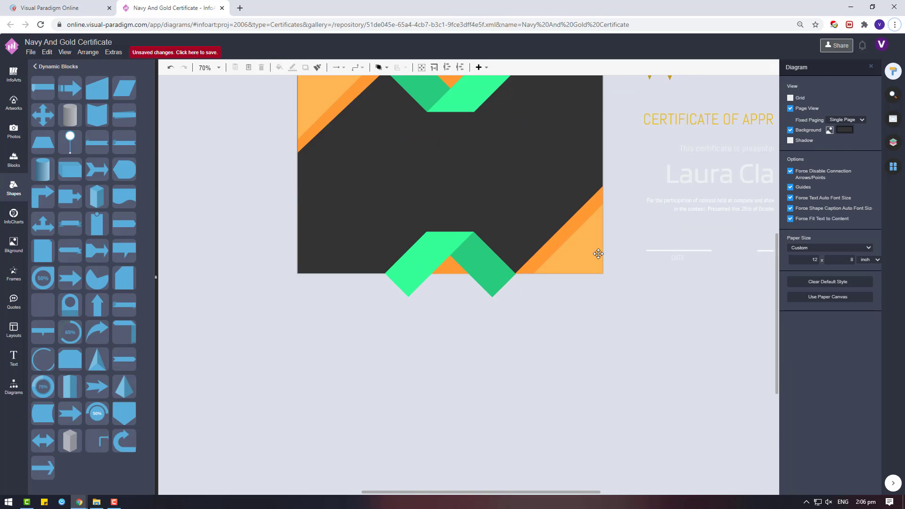
pyautogui.scroll(-3, 615, 284)
pyautogui.scroll(4, 615, 284)
pyautogui.click(580, 144)
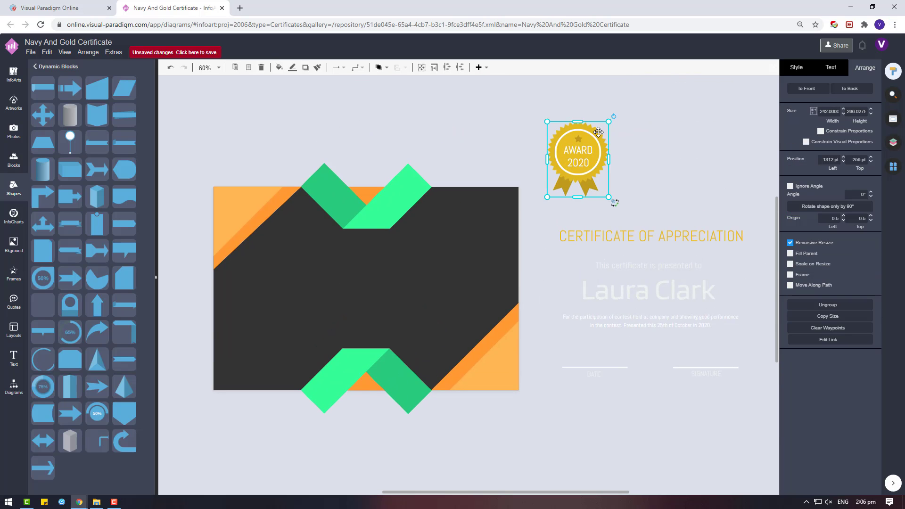
pyautogui.scroll(4, 580, 144)
pyautogui.rightClick(583, 159)
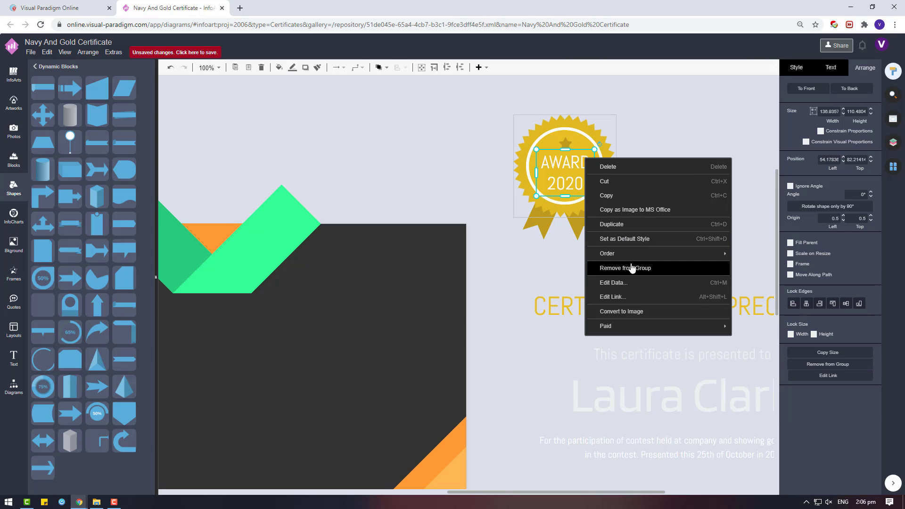
pyautogui.click(565, 188)
pyautogui.rightClick(592, 186)
pyautogui.click(623, 296)
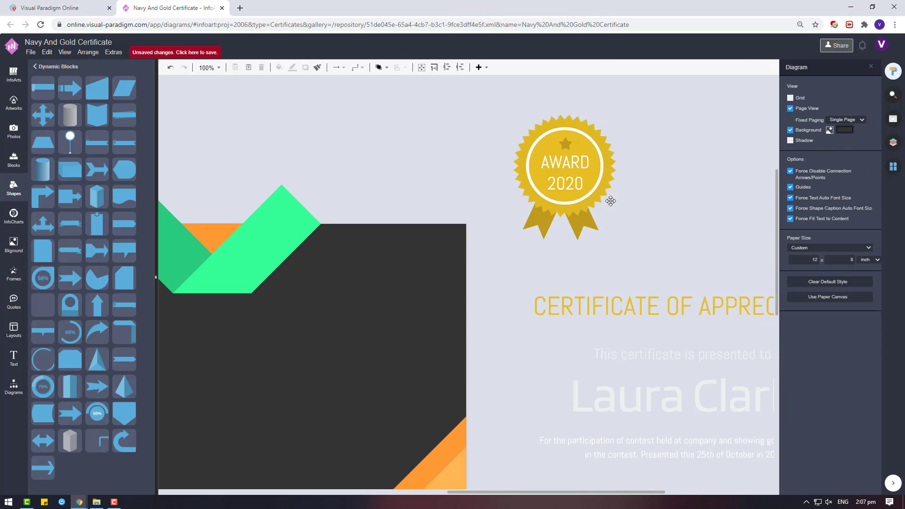
# Step: Delete the gold ribbon tails from the badge
pyautogui.click(586, 226)
pyautogui.press('Delete')
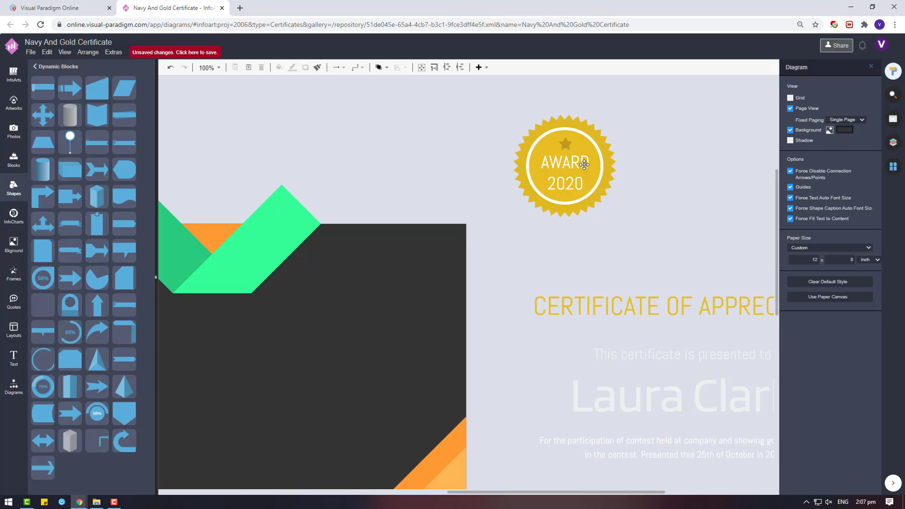
pyautogui.rightClick(585, 156)
pyautogui.click(541, 219)
pyautogui.click(540, 220)
pyautogui.click(587, 143)
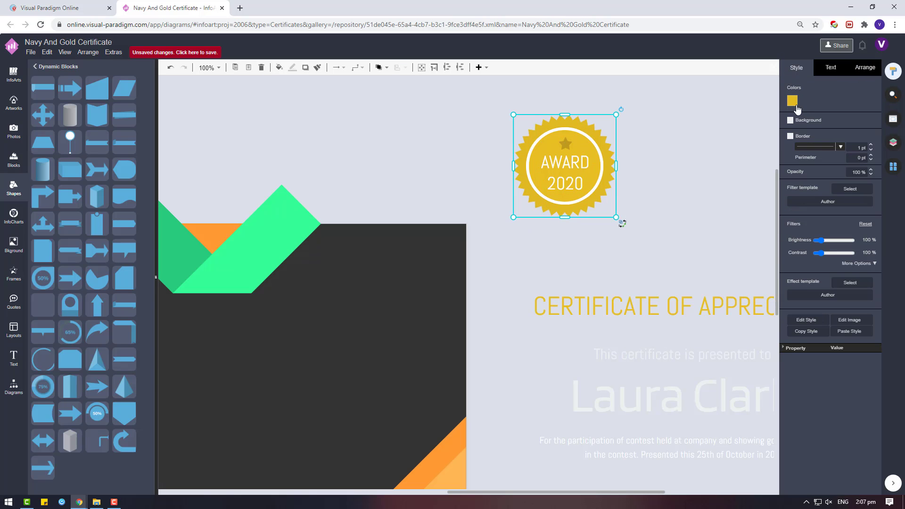
# Step: Colour the badge's inner circle orange
pyautogui.click(792, 101)
pyautogui.click(841, 293)
pyautogui.click(586, 139)
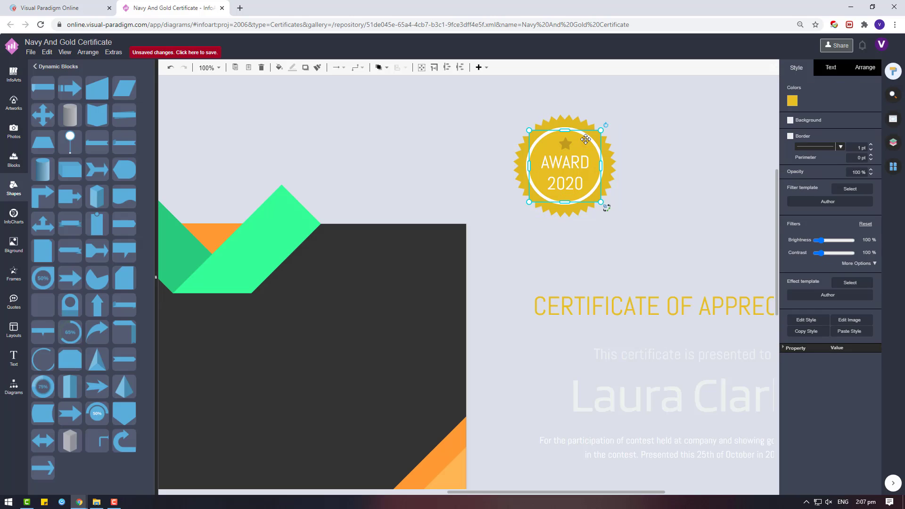
pyautogui.click(792, 101)
pyautogui.click(842, 187)
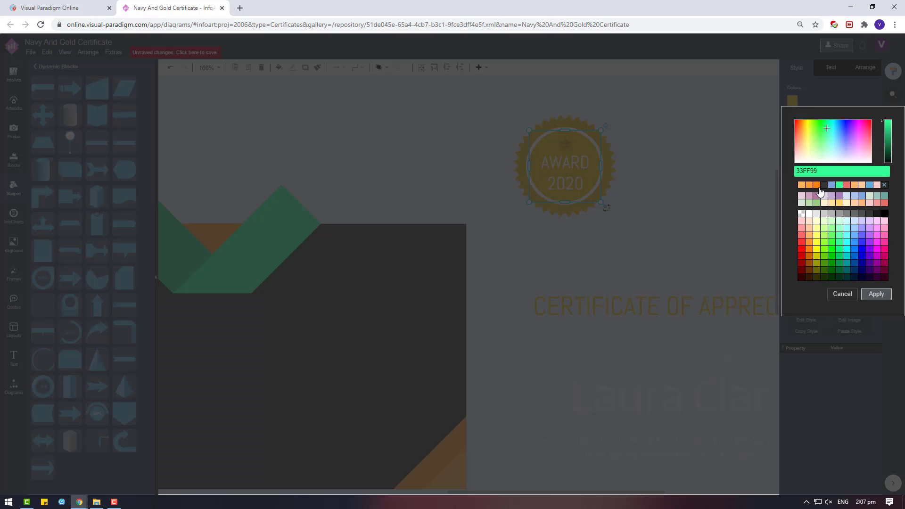
pyautogui.click(817, 187)
pyautogui.click(809, 188)
pyautogui.click(876, 293)
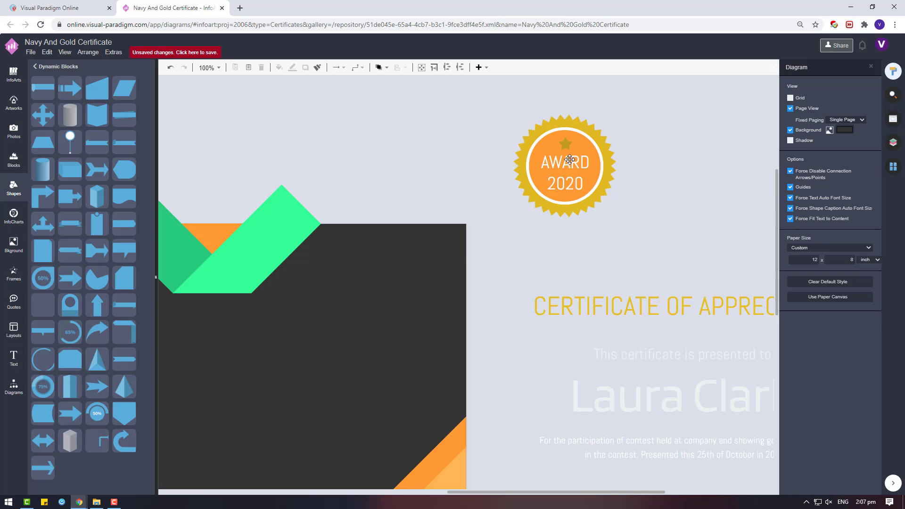
# Step: Make the badge star and the AWARD 2020 text green
pyautogui.click(569, 159)
pyautogui.click(567, 146)
pyautogui.click(791, 102)
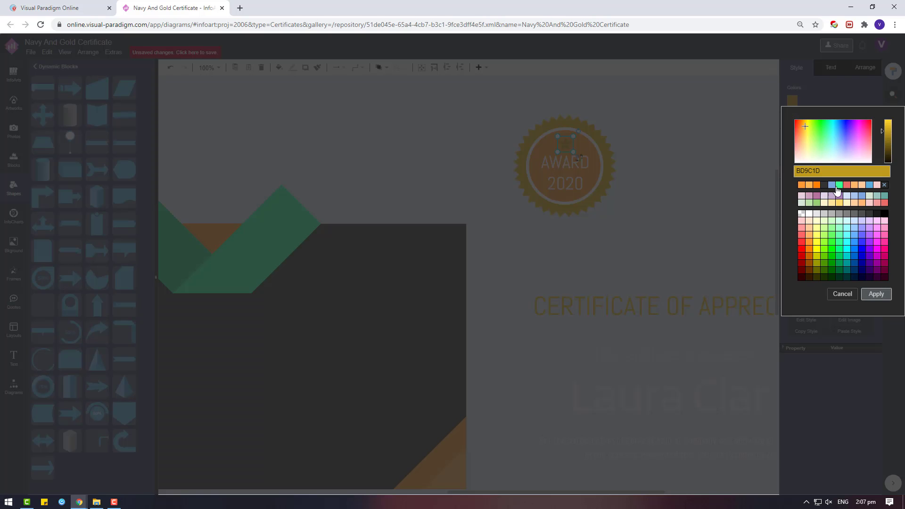
pyautogui.click(831, 187)
pyautogui.click(876, 293)
pyautogui.click(831, 68)
pyautogui.click(864, 162)
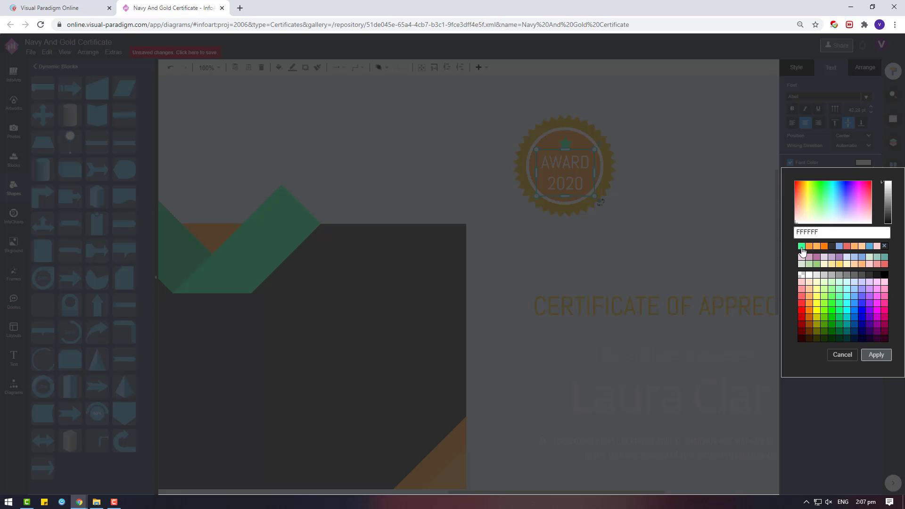
pyautogui.click(842, 353)
# Step: Undo moving the badge onto the certificate, then change the badge outline colour
pyautogui.moveTo(644, 245); pyautogui.dragTo(477, 90)
pyautogui.moveTo(579, 167); pyautogui.dragTo(487, 306)
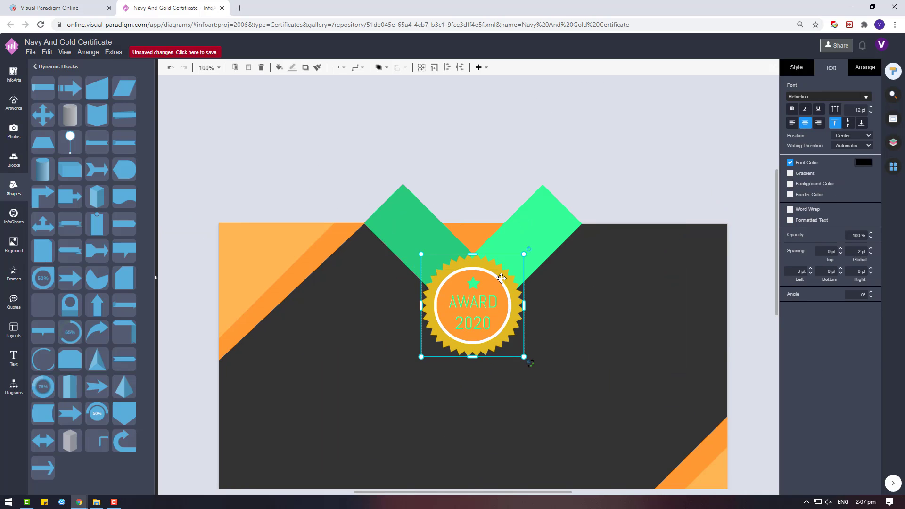
pyautogui.click(487, 306)
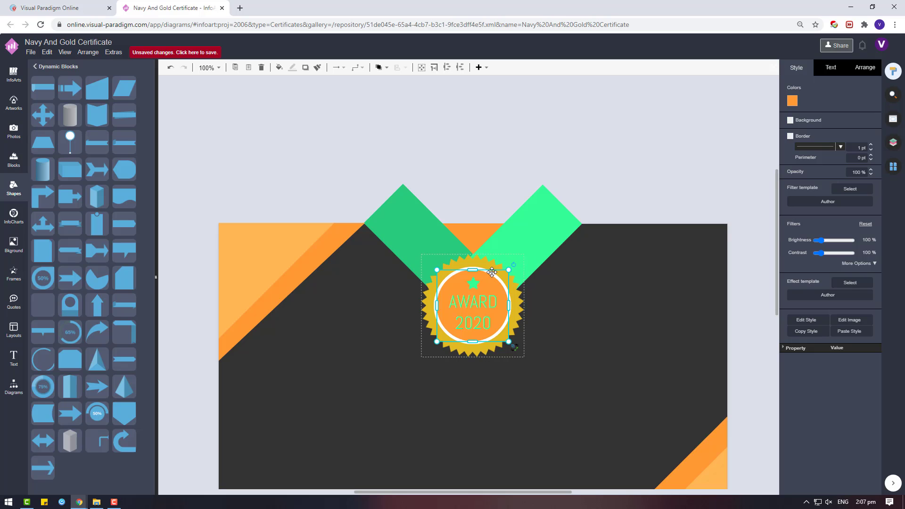
pyautogui.hotkey('ctrl', 'z')
pyautogui.hotkey('ctrl', 'z')
pyautogui.click(868, 143)
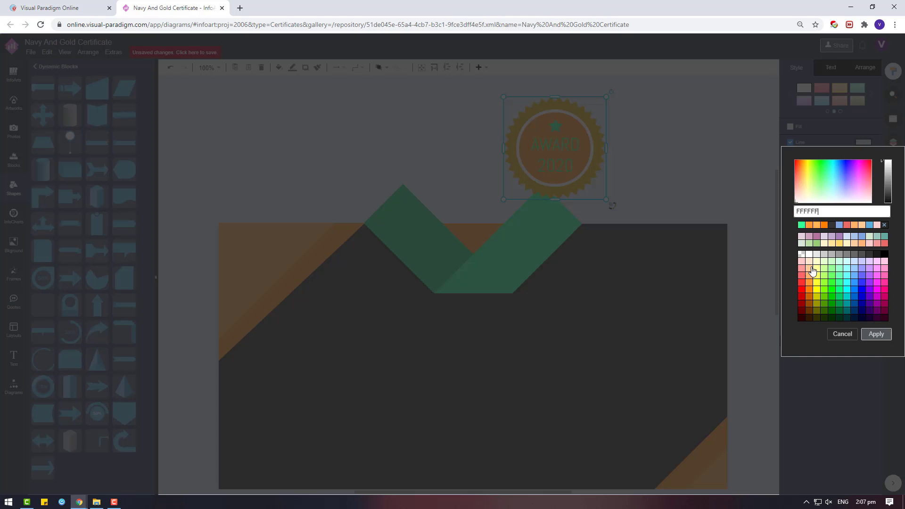
pyautogui.click(811, 272)
pyautogui.click(875, 332)
pyautogui.click(587, 125)
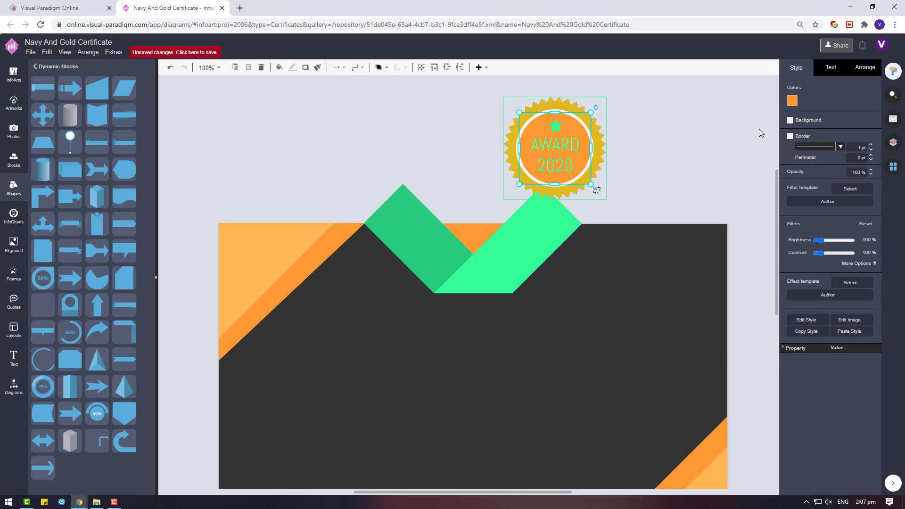
# Step: Recolour the badge's white centre circle to dark grey 333333 behind the orange circle
pyautogui.moveTo(576, 115); pyautogui.dragTo(677, 125)
pyautogui.click(583, 123)
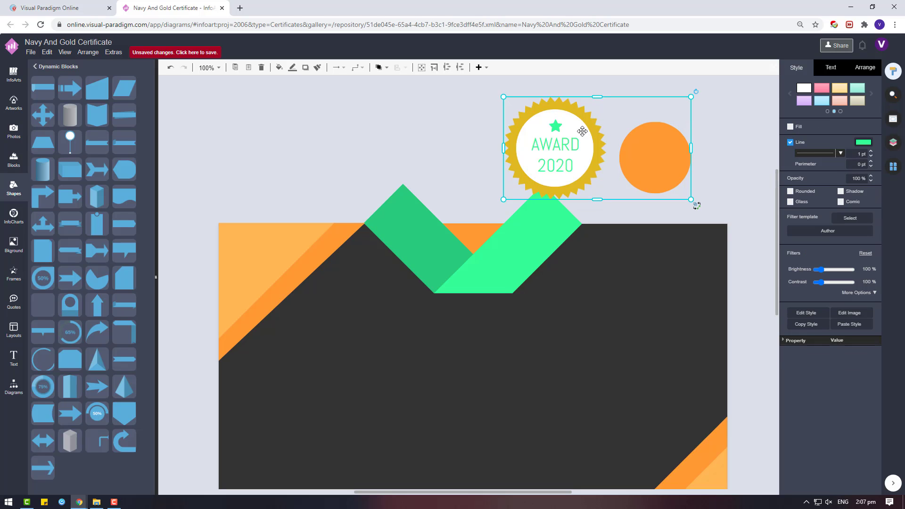
pyautogui.click(582, 123)
pyautogui.click(792, 101)
pyautogui.click(832, 193)
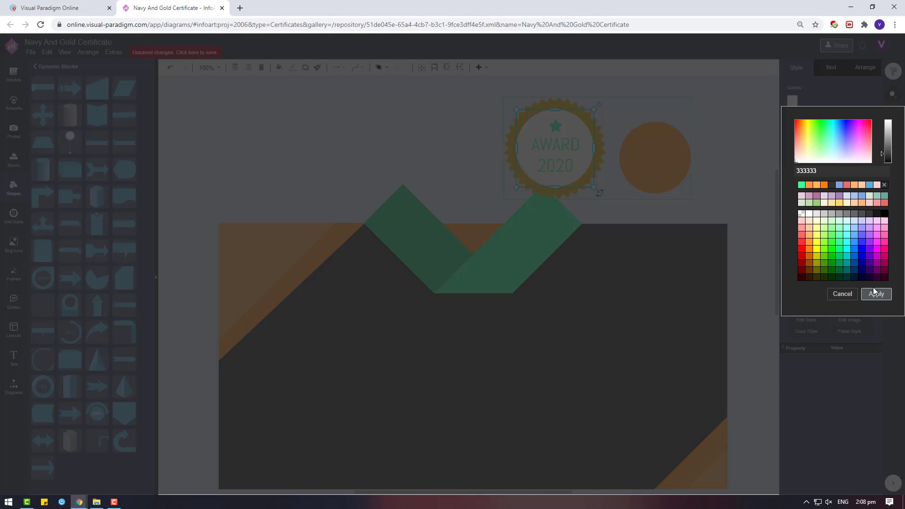
pyautogui.click(875, 292)
pyautogui.moveTo(666, 161); pyautogui.dragTo(567, 152)
# Step: Group the badge parts with Ctrl+G, move the badge upper right, and nudge the orange diamond left
pyautogui.moveTo(644, 211); pyautogui.dragTo(479, 83)
pyautogui.hotkey('ctrl', 'g')
pyautogui.click(601, 160)
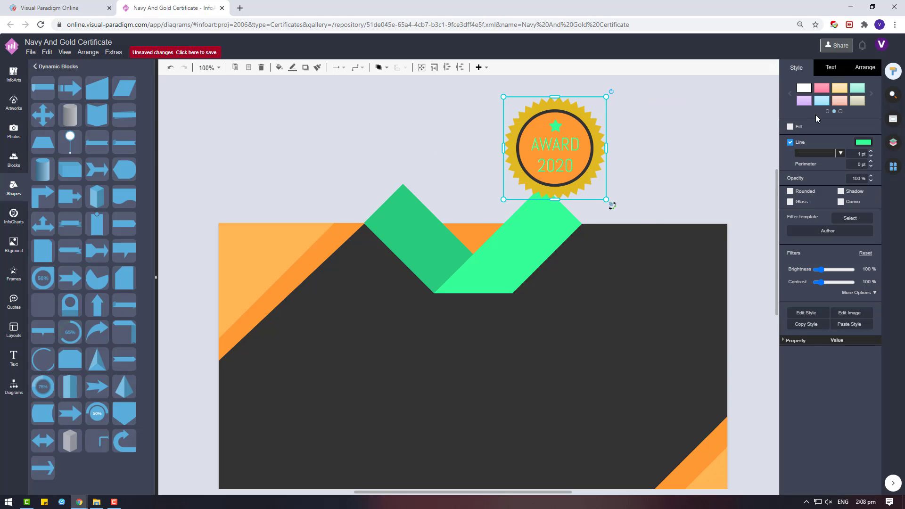
pyautogui.moveTo(560, 137); pyautogui.dragTo(637, 104)
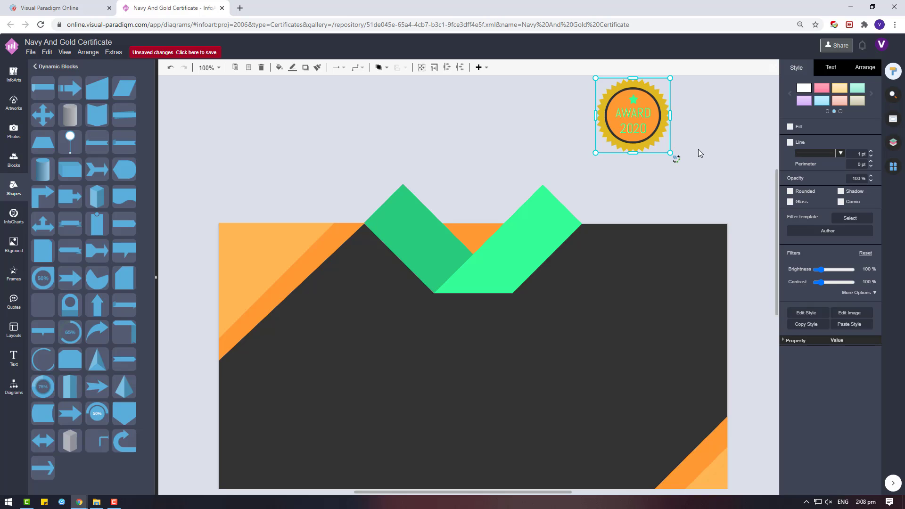
pyautogui.click(473, 234)
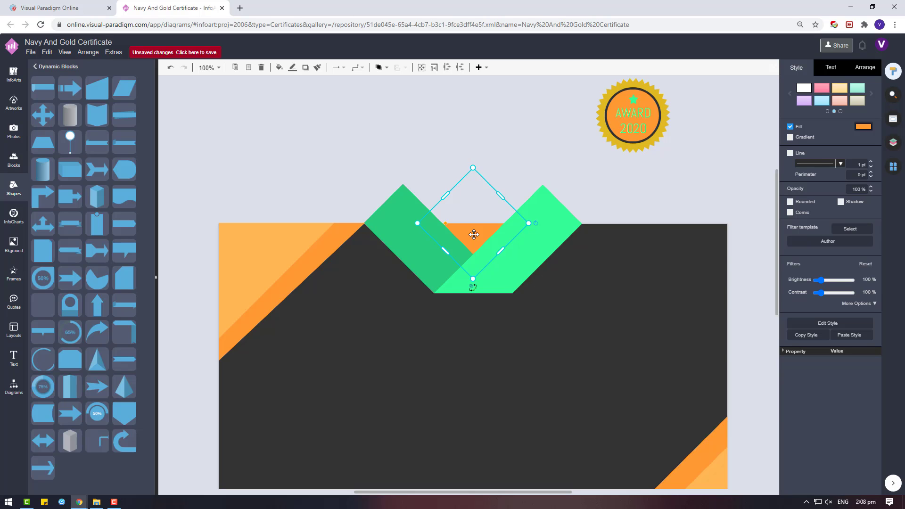
pyautogui.press('Left')
# Step: Set the badge's outer edge colour to orange
pyautogui.click(665, 110)
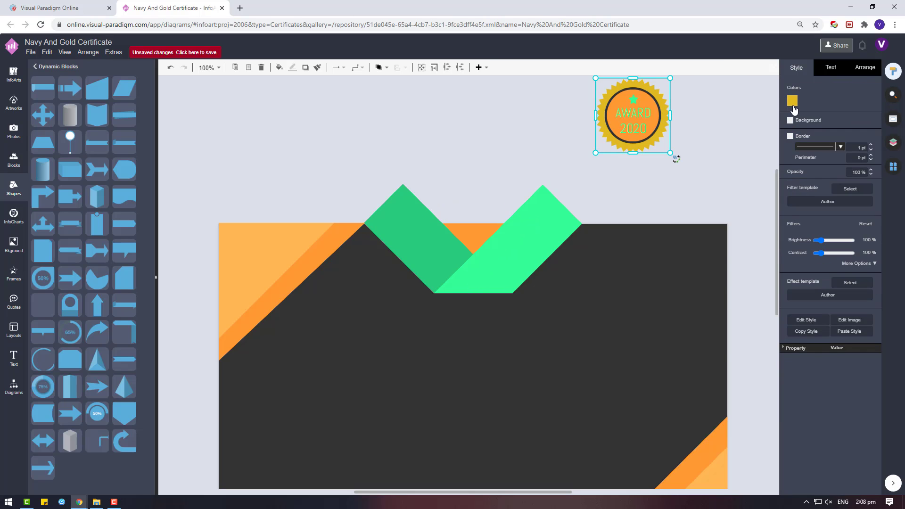
pyautogui.click(792, 100)
pyautogui.click(875, 294)
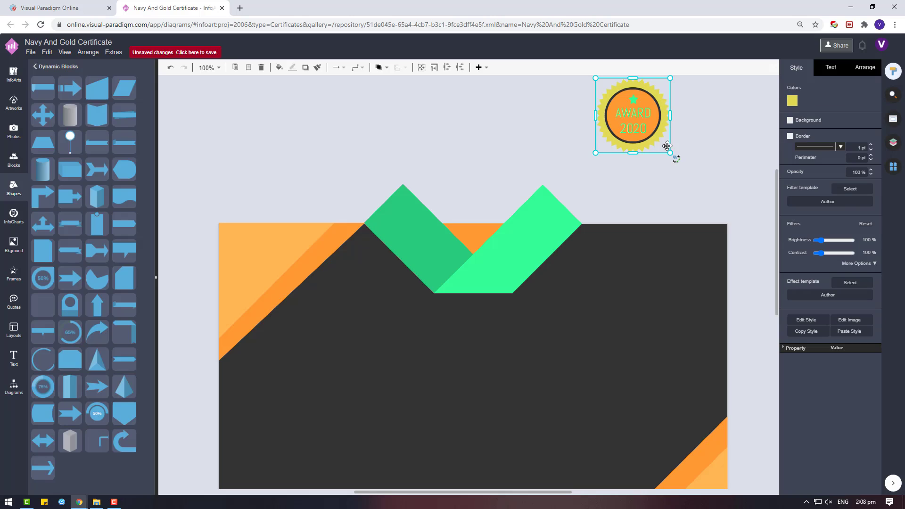
pyautogui.click(797, 100)
pyautogui.click(799, 132)
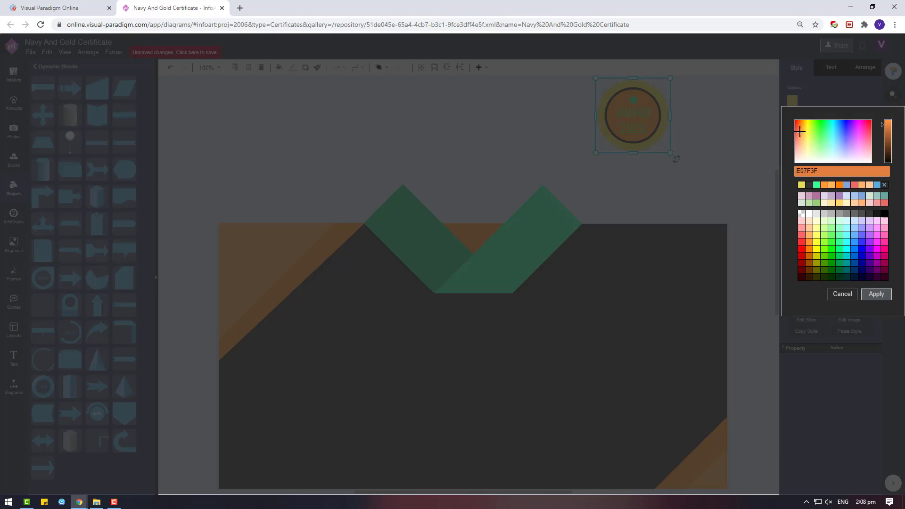
pyautogui.click(829, 185)
pyautogui.click(876, 293)
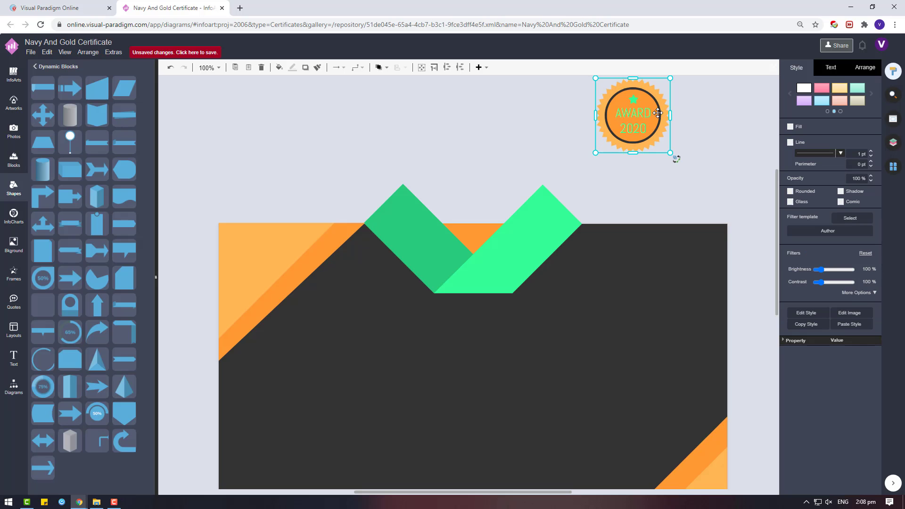
# Step: Move the badge onto the top chevron junction and shrink it to fit
pyautogui.click(650, 100)
pyautogui.click(698, 165)
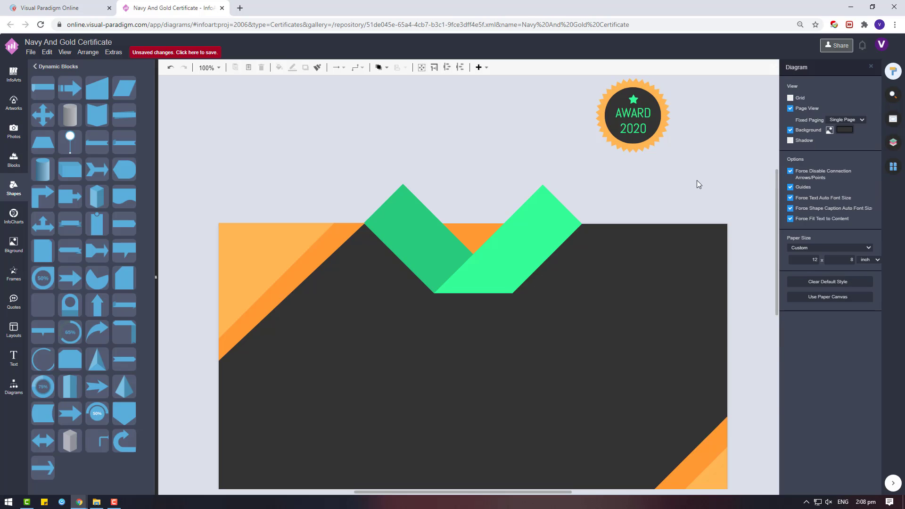
pyautogui.moveTo(696, 180); pyautogui.dragTo(578, 91)
pyautogui.moveTo(684, 212); pyautogui.dragTo(554, 96)
pyautogui.moveTo(659, 173); pyautogui.dragTo(501, 359)
pyautogui.moveTo(519, 321); pyautogui.dragTo(472, 347)
pyautogui.click(516, 359)
# Step: Nudge the badge slightly lower, zoom out, and select the certificate text block
pyautogui.scroll(-3, 515, 355)
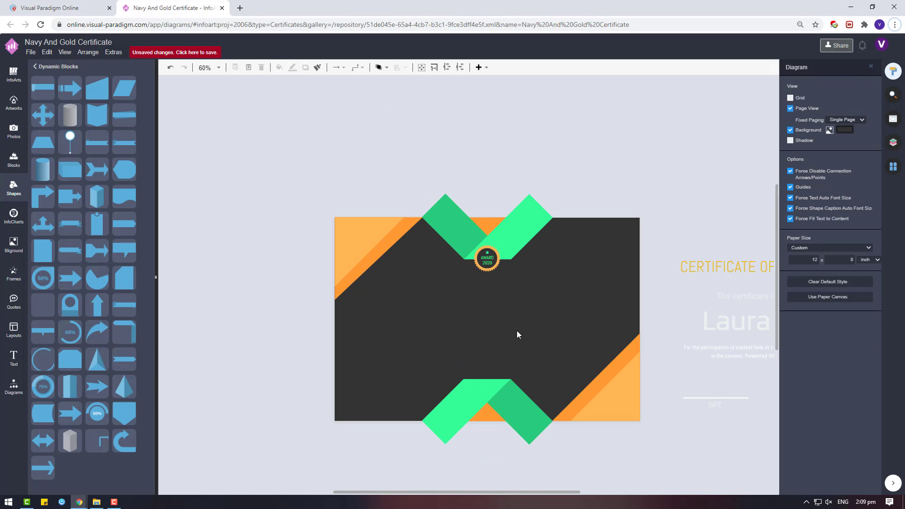
pyautogui.moveTo(484, 258); pyautogui.dragTo(490, 268)
pyautogui.click(628, 211)
pyautogui.scroll(-1, 705, 368)
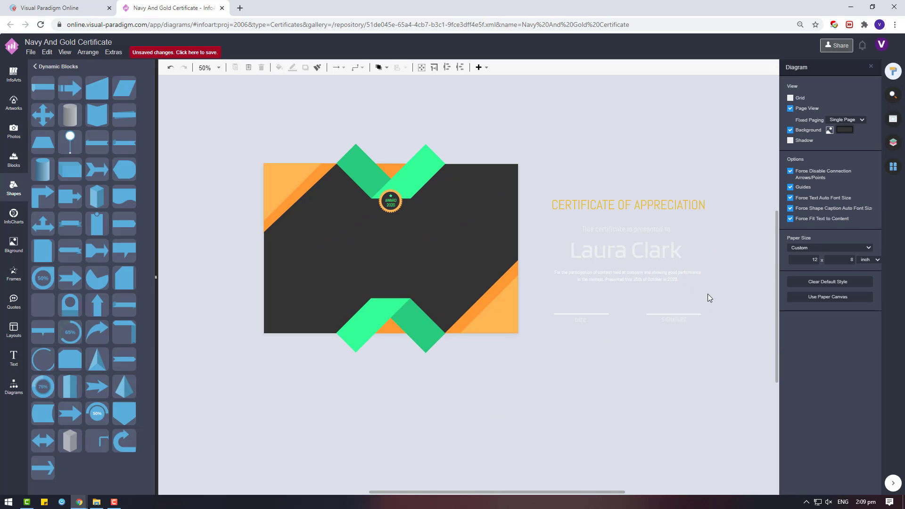
pyautogui.moveTo(744, 350); pyautogui.dragTo(515, 160)
# Step: Move the CERTIFICATE OF APPRECIATION title, name and paragraph onto the centre of the dark card
pyautogui.moveTo(644, 210); pyautogui.dragTo(646, 259)
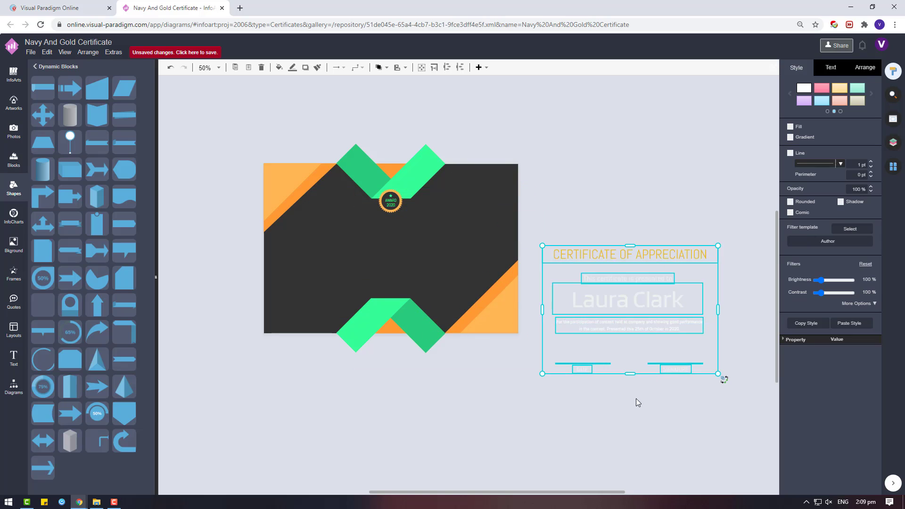
pyautogui.click(636, 400)
pyautogui.moveTo(539, 261); pyautogui.dragTo(752, 348)
pyautogui.press('Down')
pyautogui.press('Down')
pyautogui.click(650, 421)
pyautogui.click(616, 253)
pyautogui.press('Down')
pyautogui.press('Down')
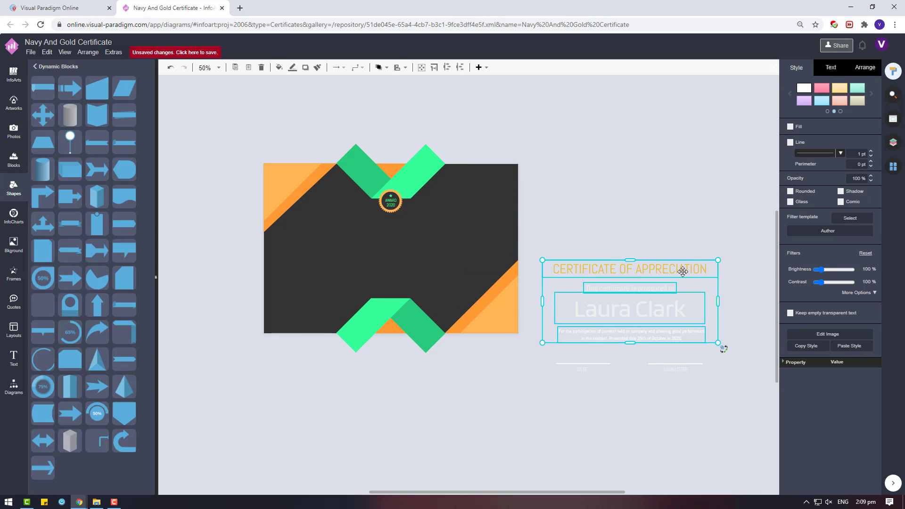
pyautogui.moveTo(682, 271); pyautogui.dragTo(448, 225)
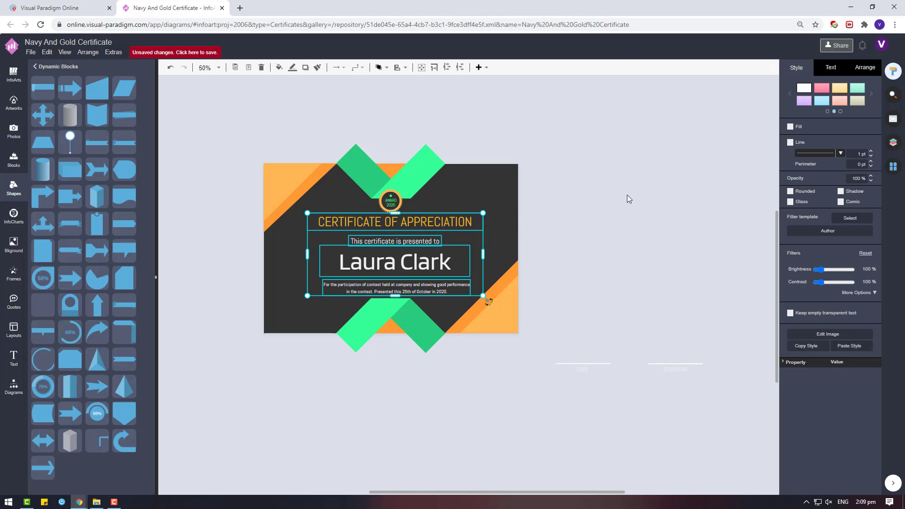
pyautogui.click(683, 202)
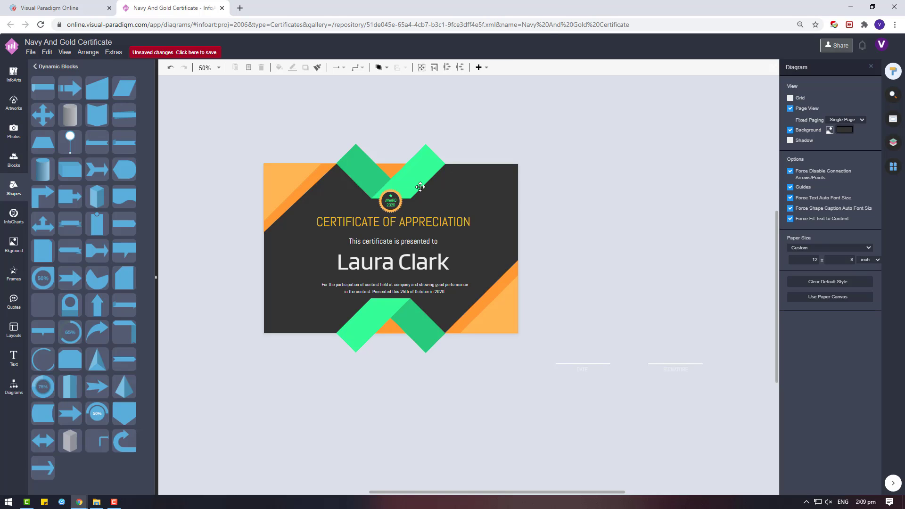
# Step: Place the DATE line and the SIGNATURE line below it on the certificate's left side
pyautogui.click(436, 225)
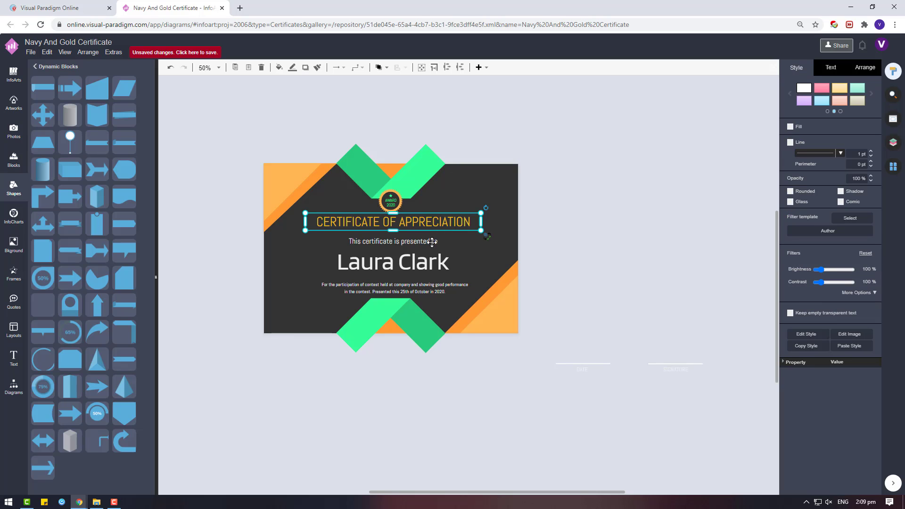
pyautogui.click(584, 366)
pyautogui.moveTo(584, 367)
pyautogui.mouseDown()
pyautogui.moveTo(312, 306)
pyautogui.moveTo(300, 277)
pyautogui.mouseUp()
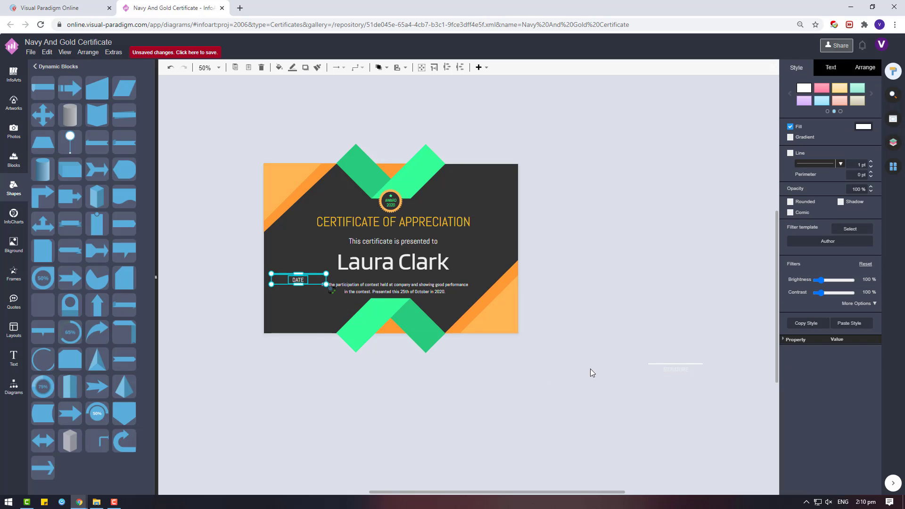
pyautogui.click(654, 371)
pyautogui.moveTo(653, 371); pyautogui.dragTo(295, 313)
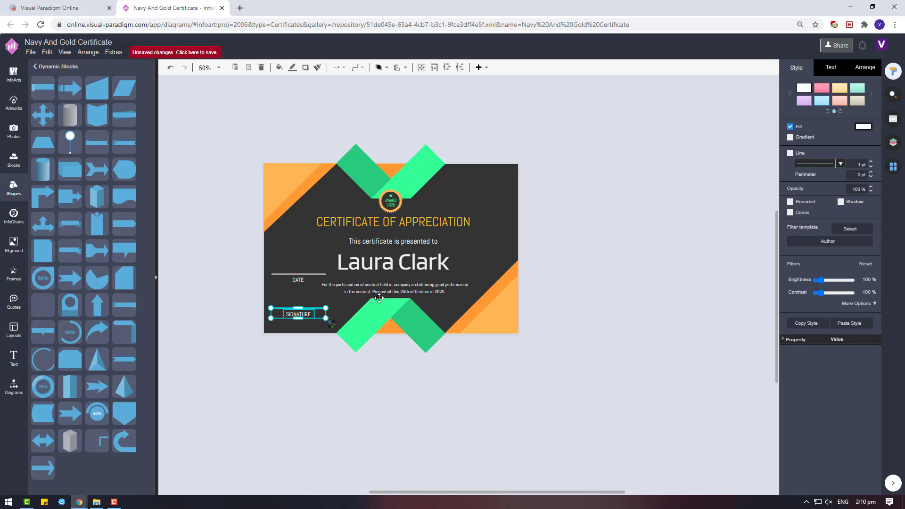
# Step: Right-align the certificate text block and shift it slightly right and up
pyautogui.click(396, 264)
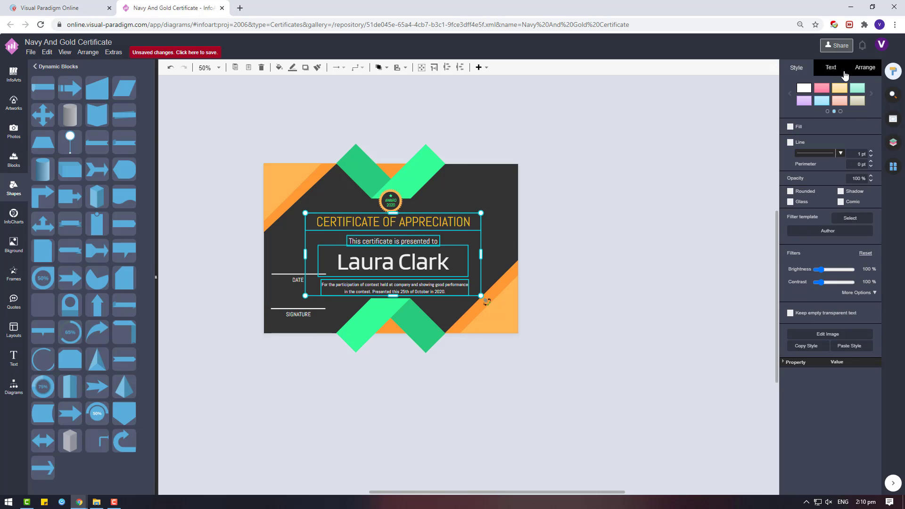
pyautogui.click(844, 73)
pyautogui.click(818, 122)
pyautogui.click(864, 67)
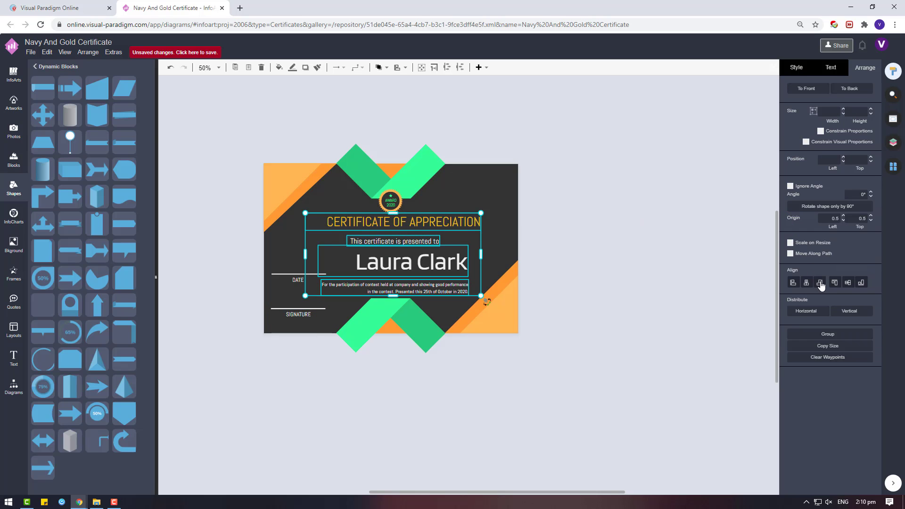
pyautogui.moveTo(438, 233)
pyautogui.mouseDown()
pyautogui.moveTo(470, 220)
pyautogui.moveTo(451, 227)
pyautogui.mouseUp()
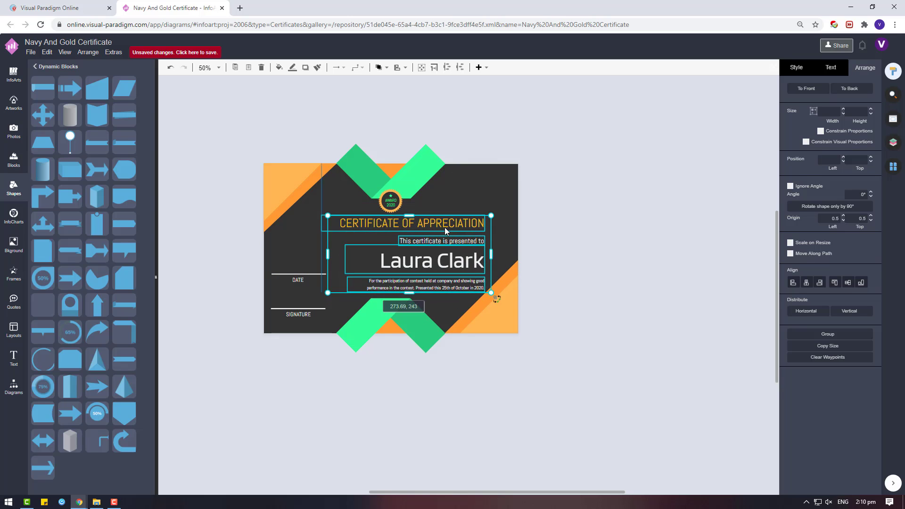
pyautogui.click(567, 205)
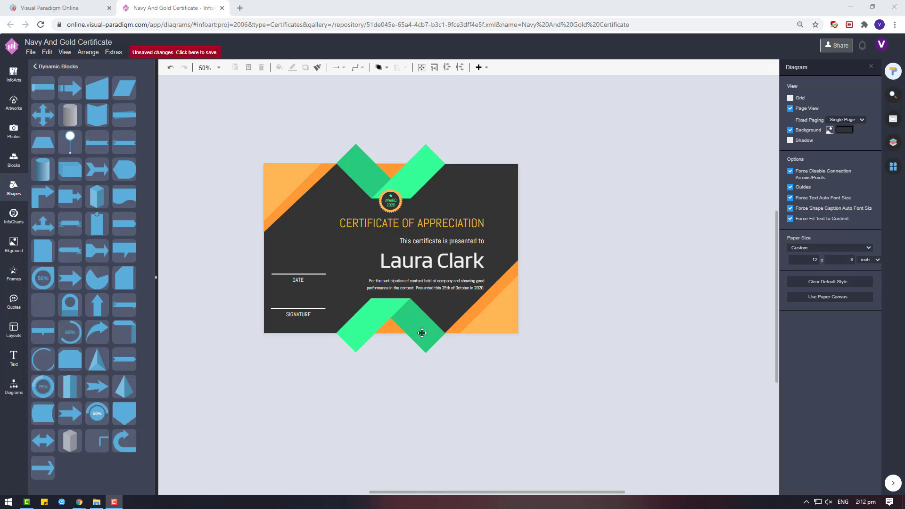
# Step: Move the bottom green chevron down and the orange diamond off to the right
pyautogui.moveTo(417, 325); pyautogui.dragTo(424, 409)
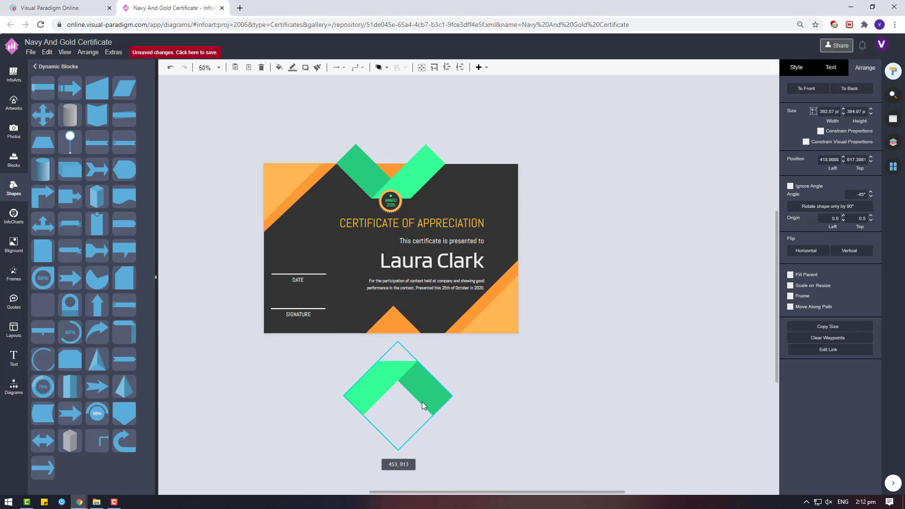
pyautogui.moveTo(392, 340); pyautogui.dragTo(556, 361)
pyautogui.click(428, 304)
# Step: Align the title, presented-to line, recipient name and paragraph to centre and centre their text
pyautogui.click(436, 261)
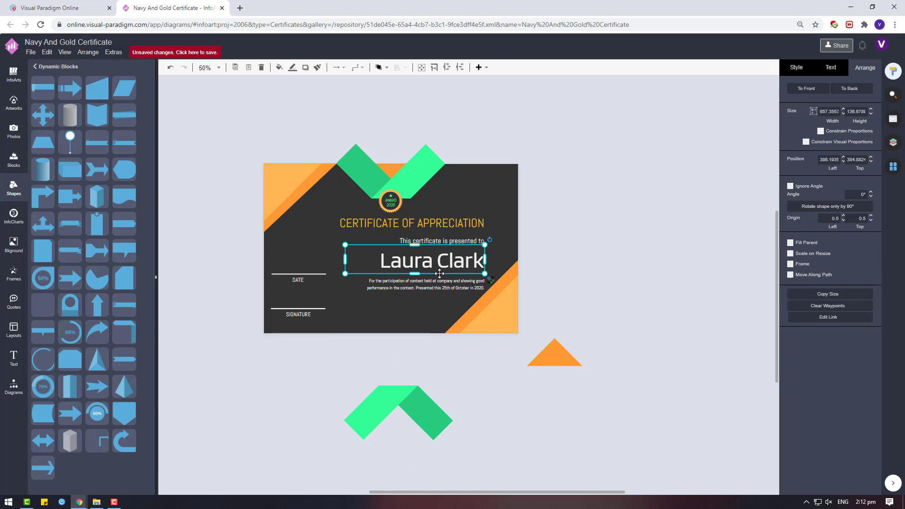
pyautogui.keyDown('shift'); pyautogui.click(457, 238); pyautogui.keyUp('shift')
pyautogui.keyDown('shift'); pyautogui.click(443, 283); pyautogui.keyUp('shift')
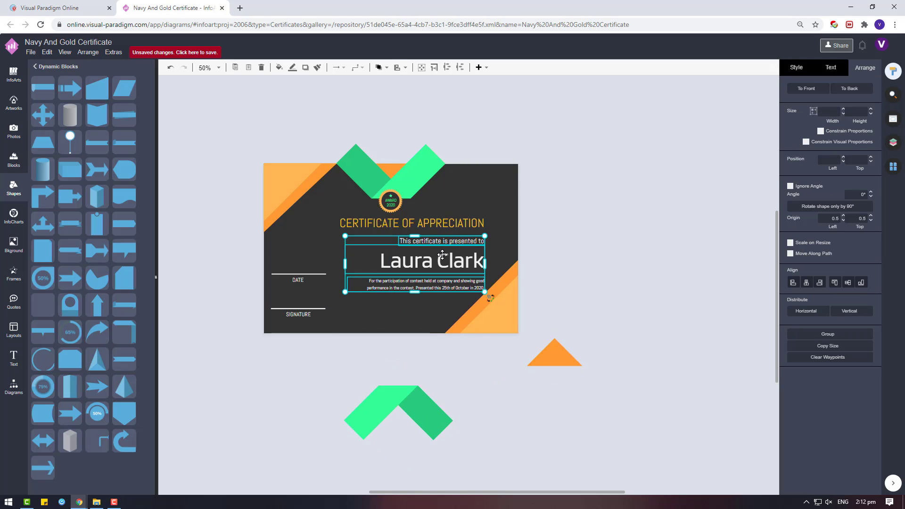
pyautogui.keyDown('shift'); pyautogui.click(448, 224); pyautogui.keyUp('shift')
pyautogui.click(806, 282)
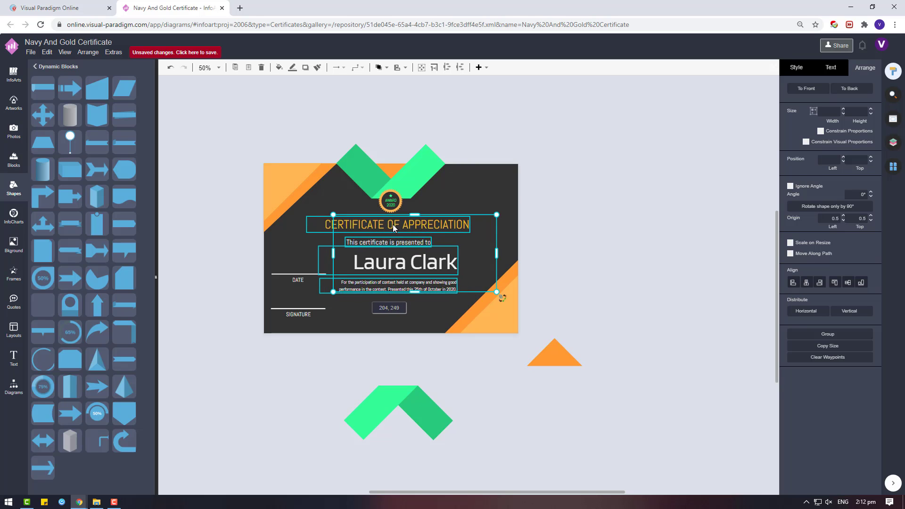
pyautogui.moveTo(392, 224); pyautogui.dragTo(398, 224)
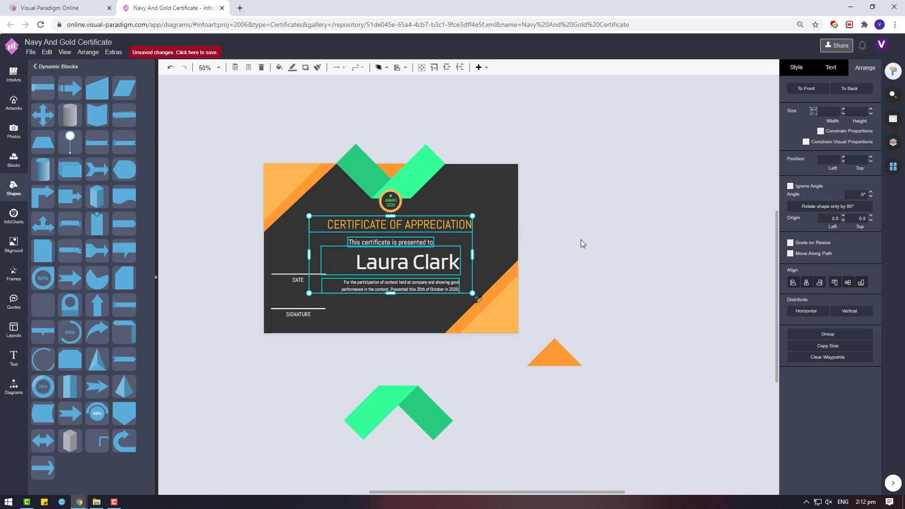
pyautogui.keyDown('shift'); pyautogui.click(418, 226); pyautogui.keyUp('shift')
pyautogui.keyDown('shift'); pyautogui.click(417, 226); pyautogui.keyUp('shift')
pyautogui.click(830, 67)
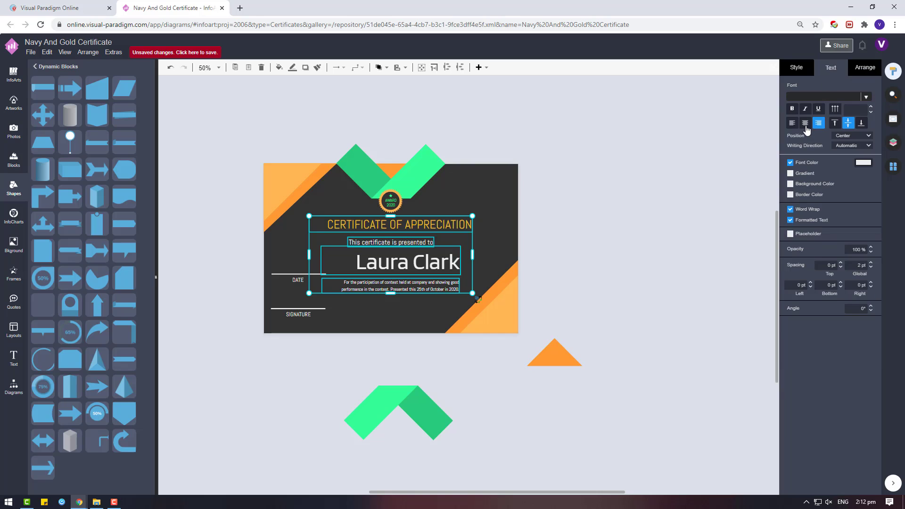
pyautogui.click(807, 133)
pyautogui.click(622, 286)
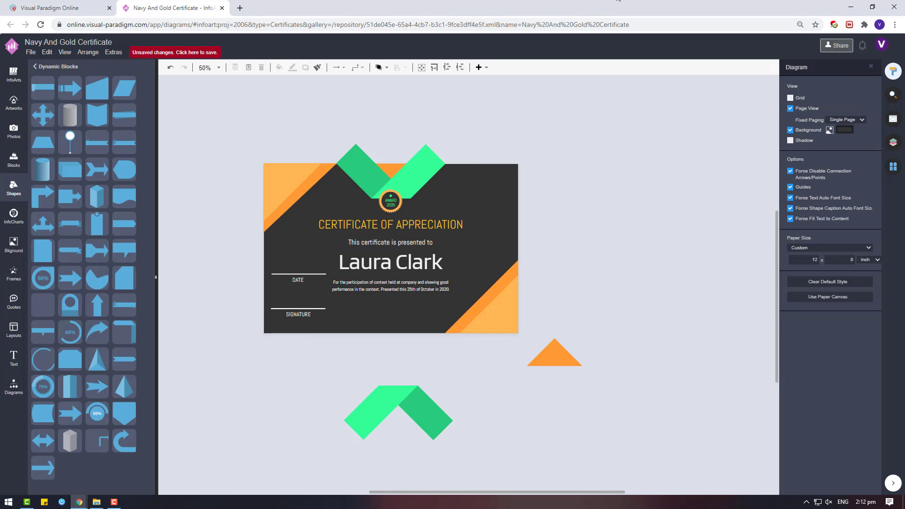
# Step: Move the green chevron back up so it straddles the card's bottom edge
pyautogui.click(300, 278)
pyautogui.click(501, 320)
pyautogui.moveTo(422, 398); pyautogui.dragTo(430, 348)
pyautogui.click(584, 363)
pyautogui.click(448, 340)
pyautogui.click(519, 356)
# Step: Resize the bottom-right orange corner triangle from its top-left handle
pyautogui.click(488, 299)
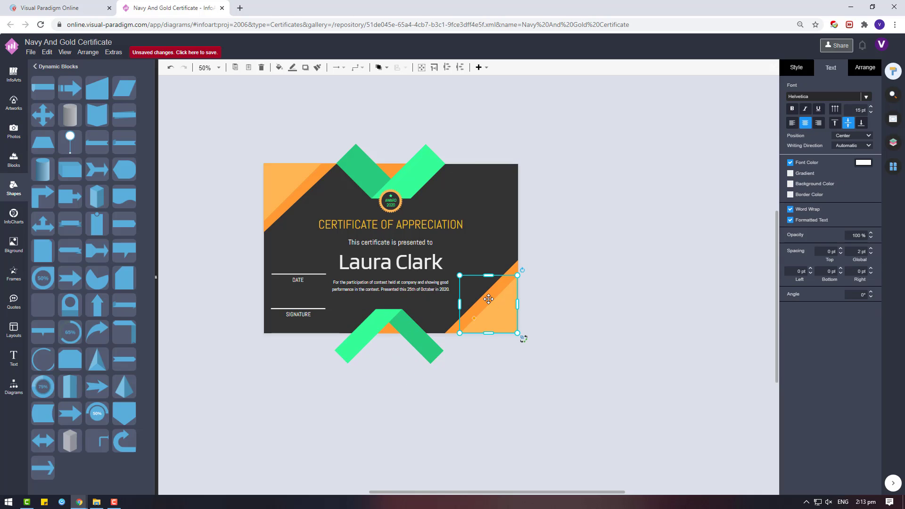
pyautogui.moveTo(460, 275); pyautogui.dragTo(426, 315)
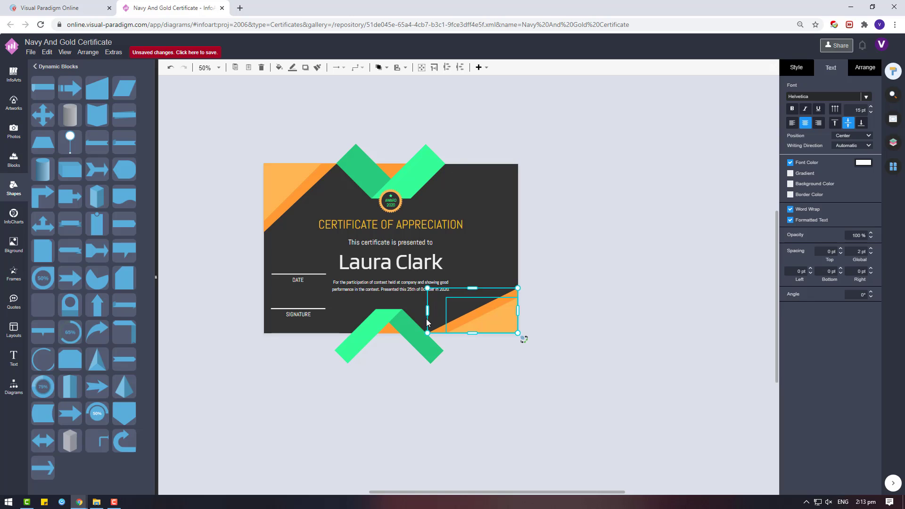
pyautogui.press('Escape')
pyautogui.click(454, 278)
# Step: Right-align the text of the presented-to line, recipient name and paragraph on the right
pyautogui.keyDown('shift'); pyautogui.click(414, 264); pyautogui.keyUp('shift')
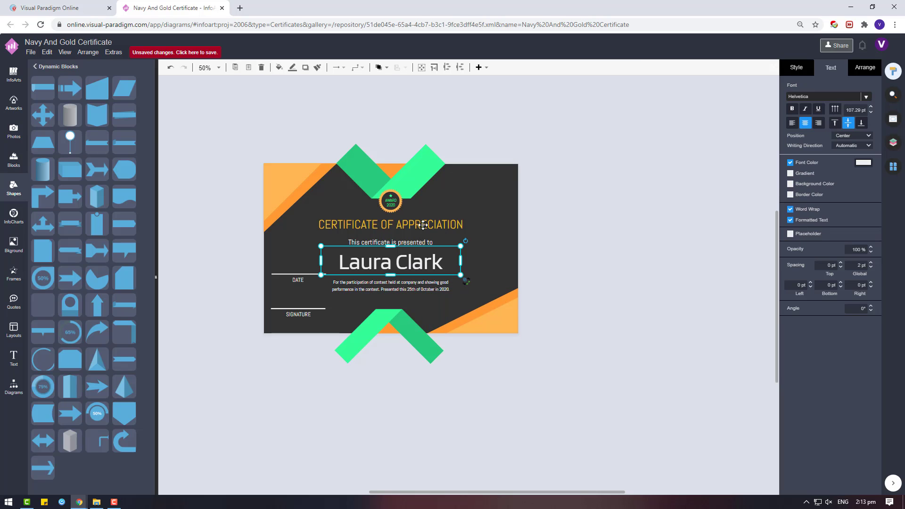
pyautogui.keyDown('shift'); pyautogui.click(423, 225); pyautogui.keyUp('shift')
pyautogui.moveTo(419, 288); pyautogui.dragTo(422, 249)
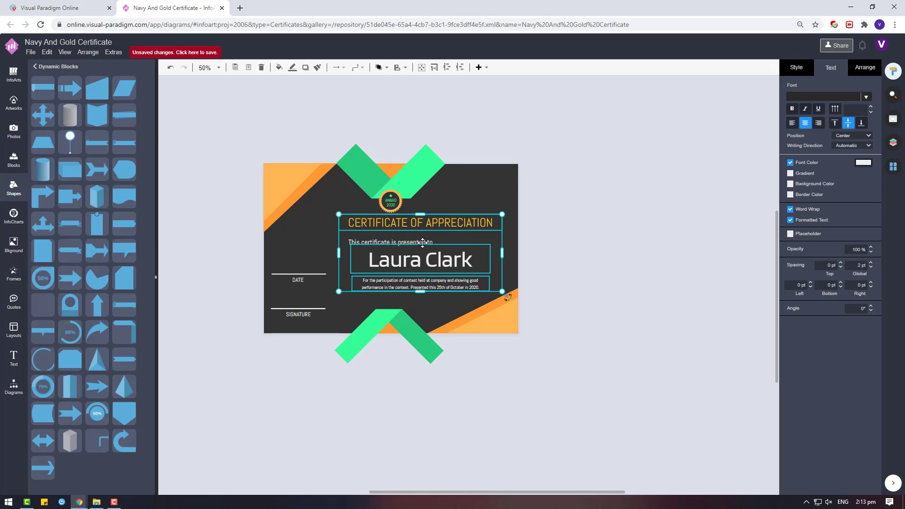
pyautogui.keyDown('shift'); pyautogui.click(422, 241); pyautogui.keyUp('shift')
pyautogui.click(816, 123)
pyautogui.click(864, 68)
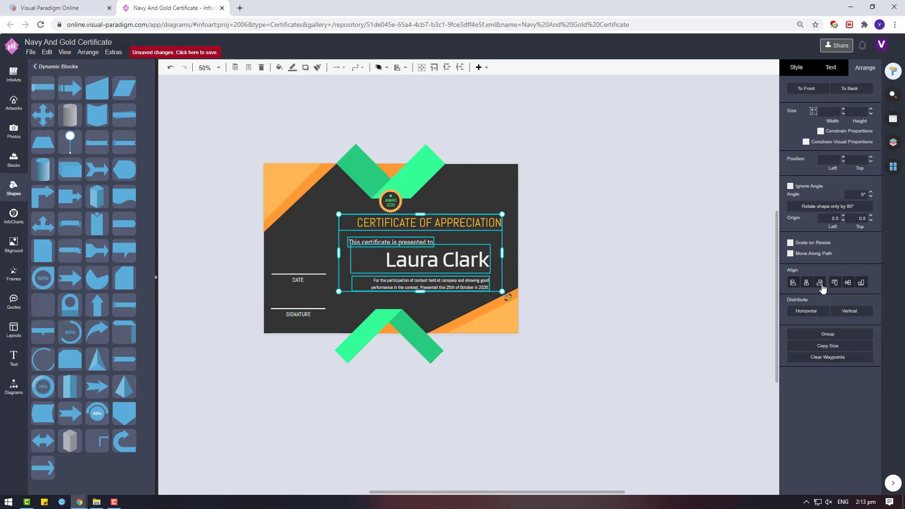
pyautogui.click(819, 281)
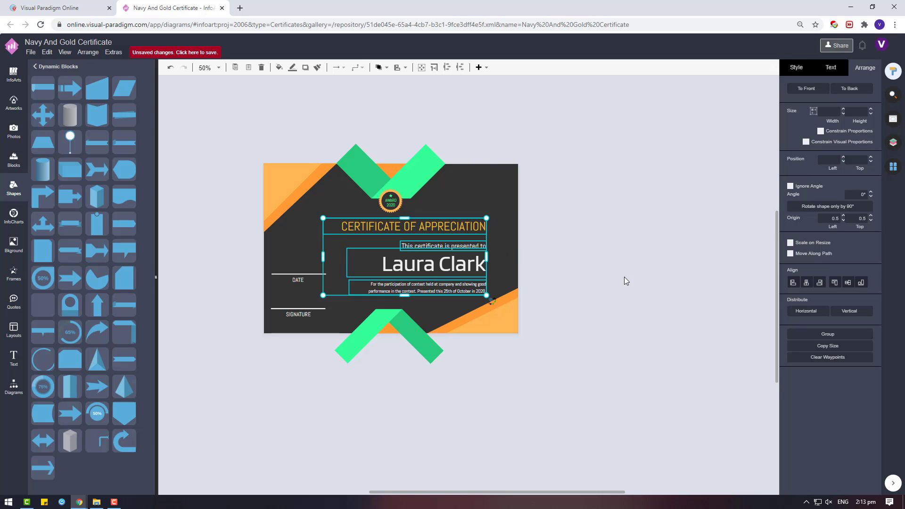
pyautogui.hotkey('ctrl', 'z')
# Step: Move the CERTIFICATE OF APPRECIATION title off the card to below it
pyautogui.moveTo(678, 243); pyautogui.dragTo(677, 406)
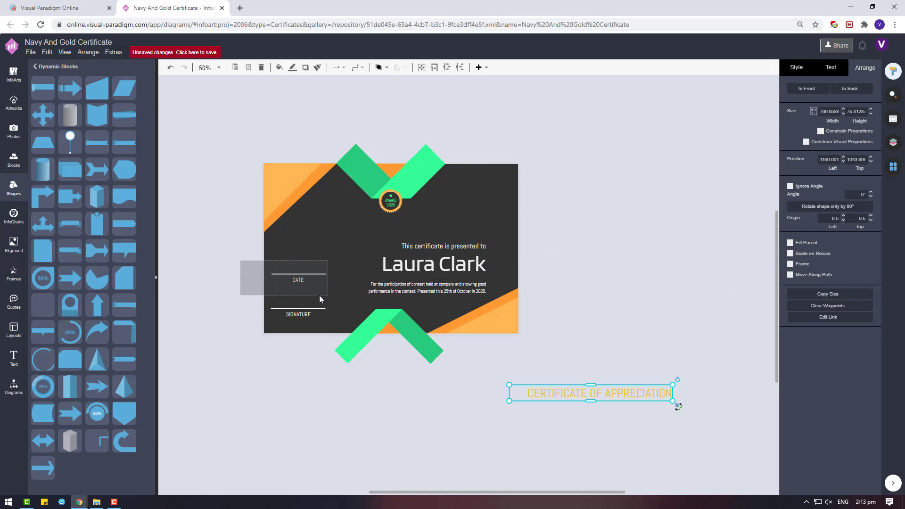
pyautogui.moveTo(318, 295); pyautogui.dragTo(357, 279)
pyautogui.scroll(5, 319, 364)
# Step: Stretch the SIGNATURE line into a taller white box and centre the boxes over their labels
pyautogui.click(387, 300)
pyautogui.click(354, 379)
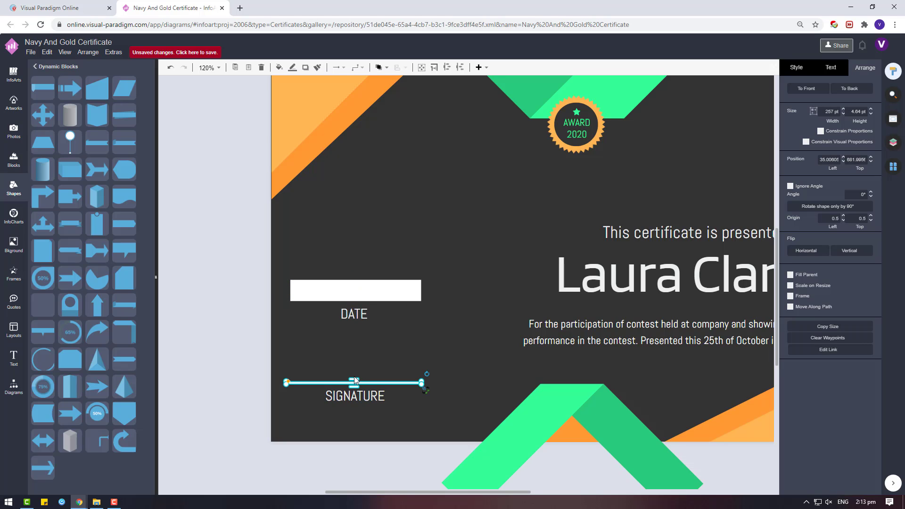
pyautogui.moveTo(354, 380)
pyautogui.mouseDown()
pyautogui.moveTo(343, 292)
pyautogui.moveTo(448, 332)
pyautogui.moveTo(341, 374)
pyautogui.mouseUp()
pyautogui.moveTo(342, 417)
pyautogui.mouseDown()
pyautogui.moveTo(358, 350)
pyautogui.moveTo(360, 278)
pyautogui.moveTo(350, 315)
pyautogui.mouseUp()
pyautogui.click(805, 282)
pyautogui.click(228, 313)
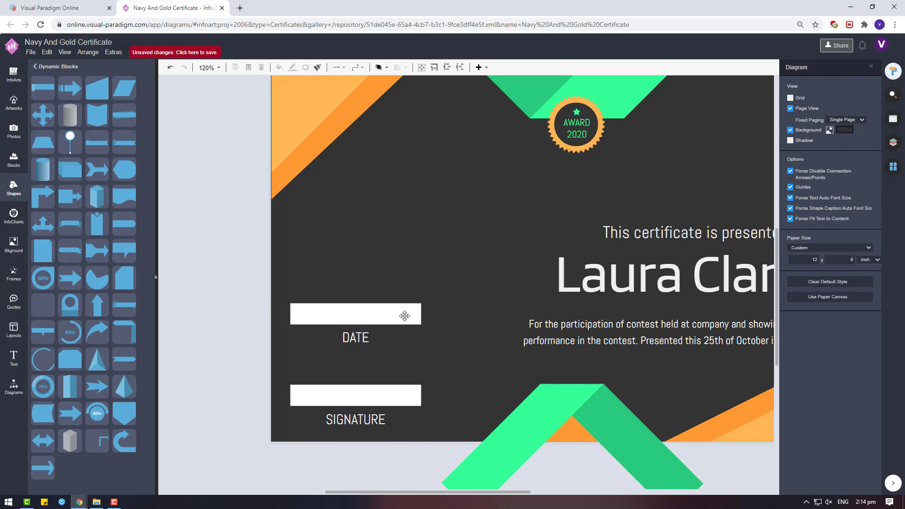
# Step: Make both white DATE and SIGNATURE boxes taller
pyautogui.click(403, 315)
pyautogui.click(358, 386)
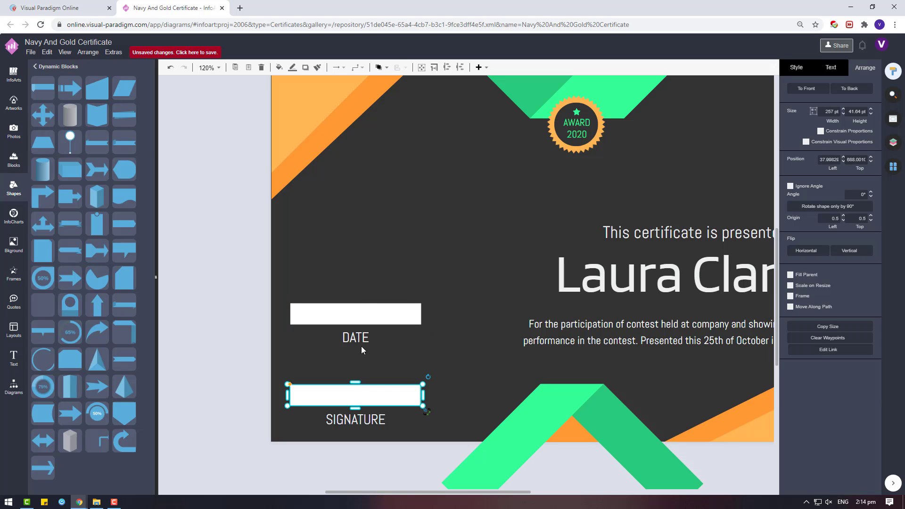
pyautogui.keyDown('shift'); pyautogui.click(367, 312); pyautogui.keyUp('shift')
pyautogui.moveTo(354, 303)
pyautogui.mouseDown()
pyautogui.moveTo(355, 281)
pyautogui.moveTo(382, 315)
pyautogui.mouseUp()
pyautogui.click(372, 308)
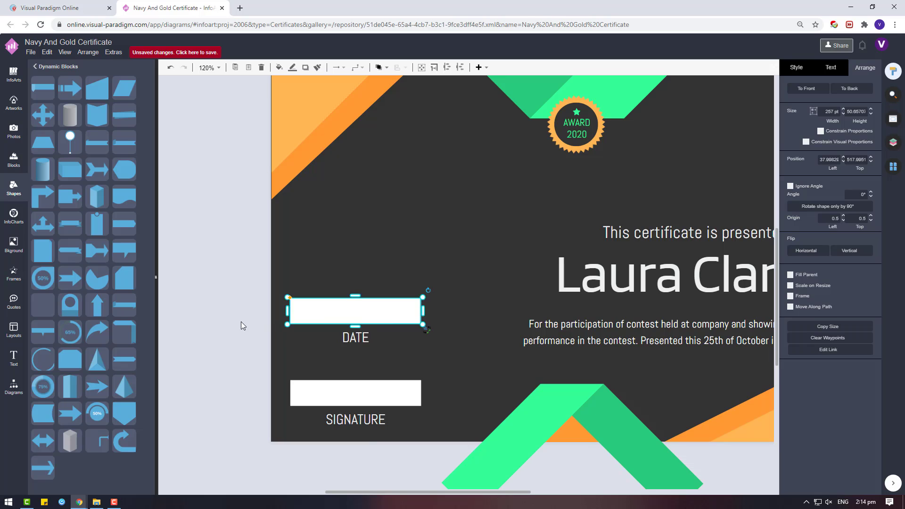
pyautogui.click(242, 326)
# Step: Move the DATE box and its label down together
pyautogui.keyDown('ctrl'); pyautogui.scroll(-3, 241, 325); pyautogui.keyUp('ctrl')
pyautogui.moveTo(238, 307); pyautogui.dragTo(412, 373)
pyautogui.moveTo(363, 340); pyautogui.dragTo(363, 352)
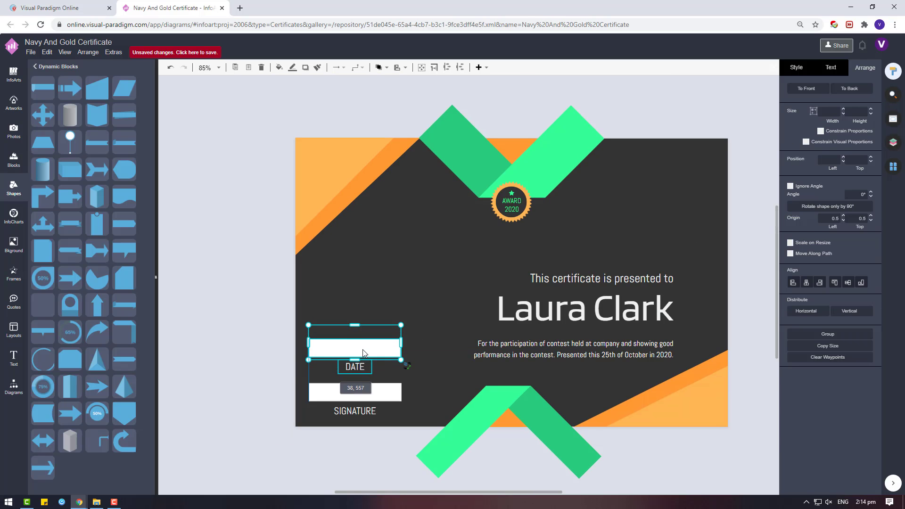
pyautogui.click(406, 361)
pyautogui.click(378, 348)
pyautogui.keyDown('ctrl'); pyautogui.scroll(-2, 634, 428); pyautogui.keyUp('ctrl')
# Step: Bring the off-page title back onto the canvas and place a copy beneath it
pyautogui.scroll(-2, 711, 417)
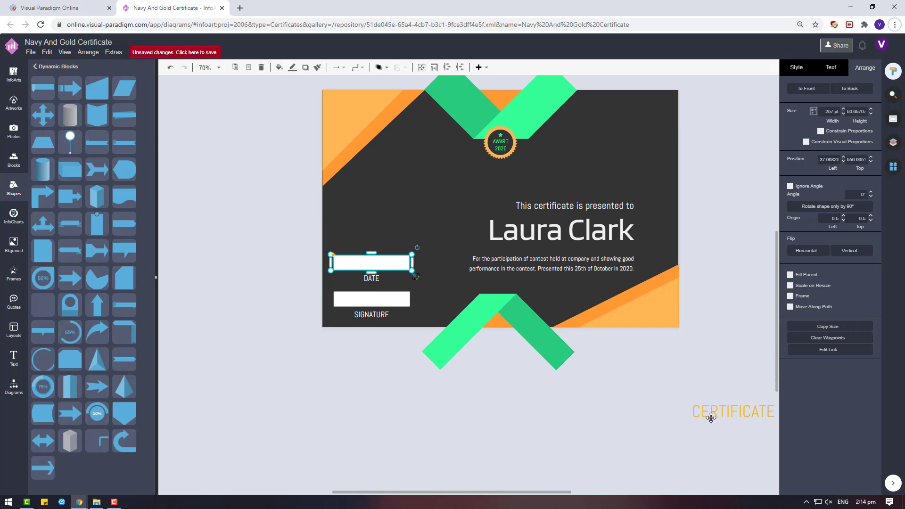
pyautogui.moveTo(710, 417); pyautogui.dragTo(263, 379)
pyautogui.keyDown('ctrl'); pyautogui.moveTo(450, 383); pyautogui.dragTo(475, 431); pyautogui.keyUp('ctrl')
pyautogui.doubleClick(327, 369)
pyautogui.moveTo(332, 372); pyautogui.dragTo(380, 377)
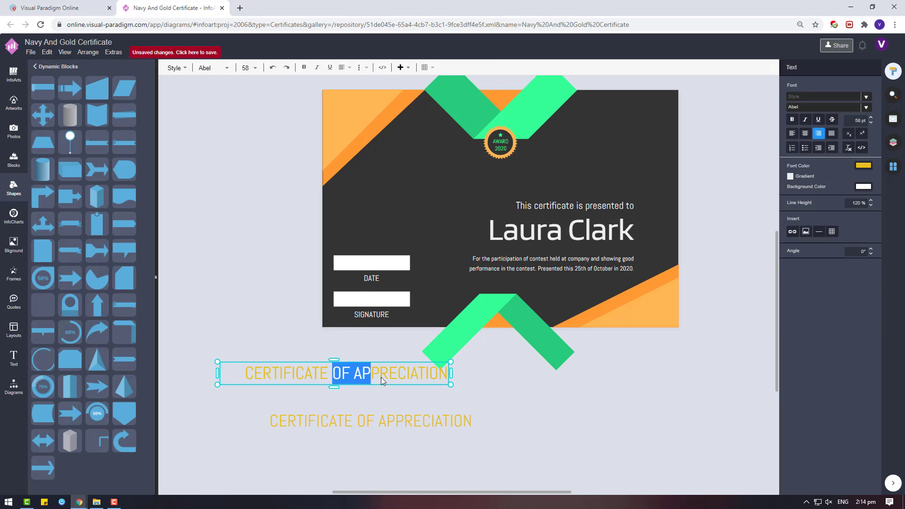
pyautogui.press('Escape')
# Step: Trim the upper title to CERTIFICATE and narrow its box from the left
pyautogui.doubleClick(447, 387)
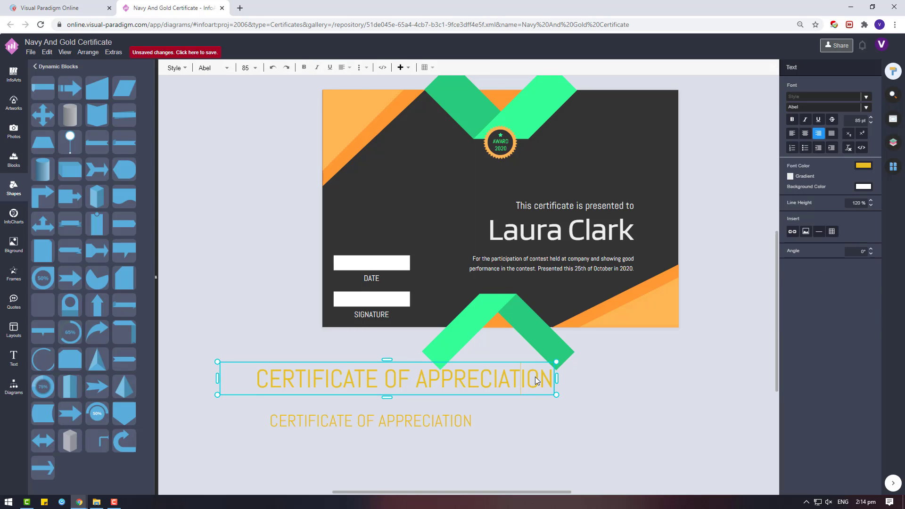
pyautogui.moveTo(552, 378); pyautogui.dragTo(480, 379)
pyautogui.press('BackSpace')
pyautogui.press('BackSpace')
pyautogui.press('BackSpace')
pyautogui.press('BackSpace')
pyautogui.press('BackSpace')
pyautogui.press('BackSpace')
pyautogui.press('BackSpace')
pyautogui.press('BackSpace')
pyautogui.press('BackSpace')
pyautogui.press('BackSpace')
pyautogui.click(601, 447)
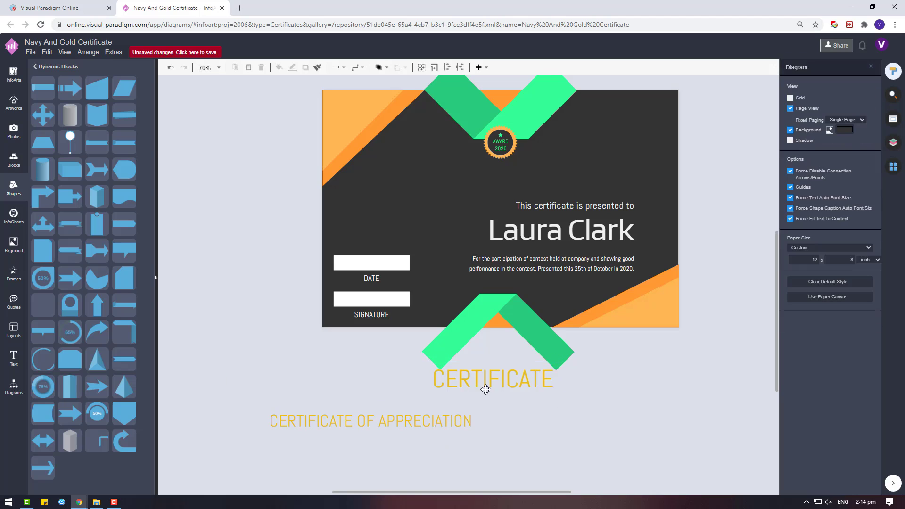
pyautogui.click(222, 380)
pyautogui.moveTo(217, 378); pyautogui.dragTo(404, 377)
# Step: Reduce the lower copy to OF APPRECIATION and centre it under CERTIFICATE
pyautogui.doubleClick(358, 421)
pyautogui.click(356, 421)
pyautogui.press('BackSpace')
pyautogui.press('BackSpace')
pyautogui.press('BackSpace')
pyautogui.press('BackSpace')
pyautogui.press('BackSpace')
pyautogui.press('BackSpace')
pyautogui.press('BackSpace')
pyautogui.press('BackSpace')
pyautogui.press('BackSpace')
pyautogui.press('BackSpace')
pyautogui.press('BackSpace')
pyautogui.press('BackSpace')
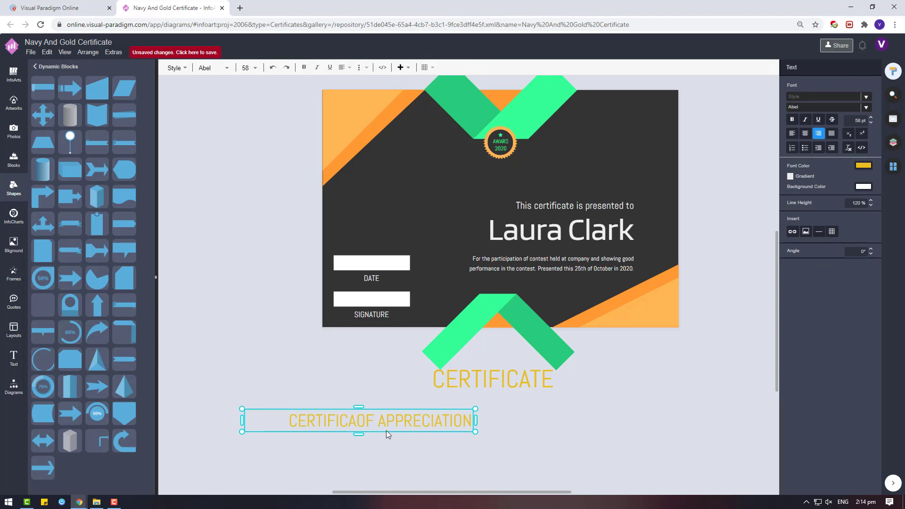
pyautogui.press('Escape')
pyautogui.moveTo(308, 404); pyautogui.dragTo(485, 404)
pyautogui.press('Escape')
# Step: Select the recipient name and bring up its text formatting options
pyautogui.click(484, 379)
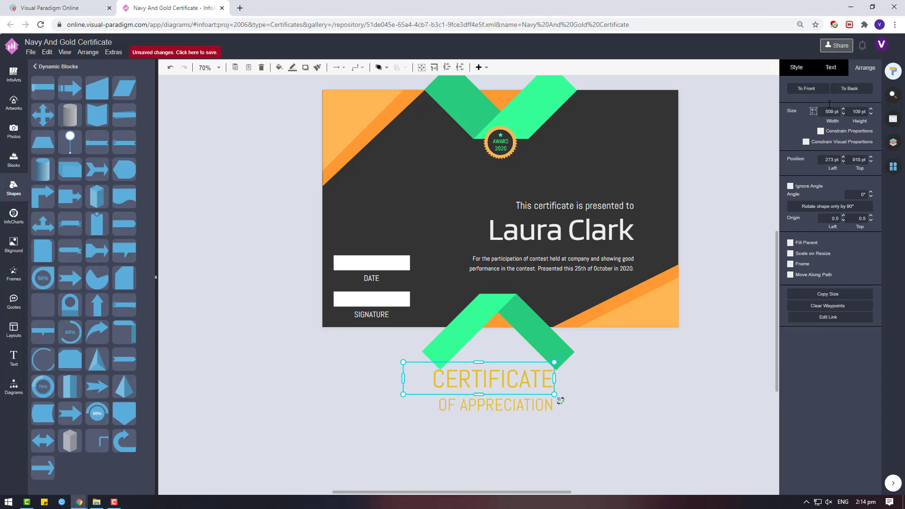
pyautogui.click(569, 226)
pyautogui.click(833, 69)
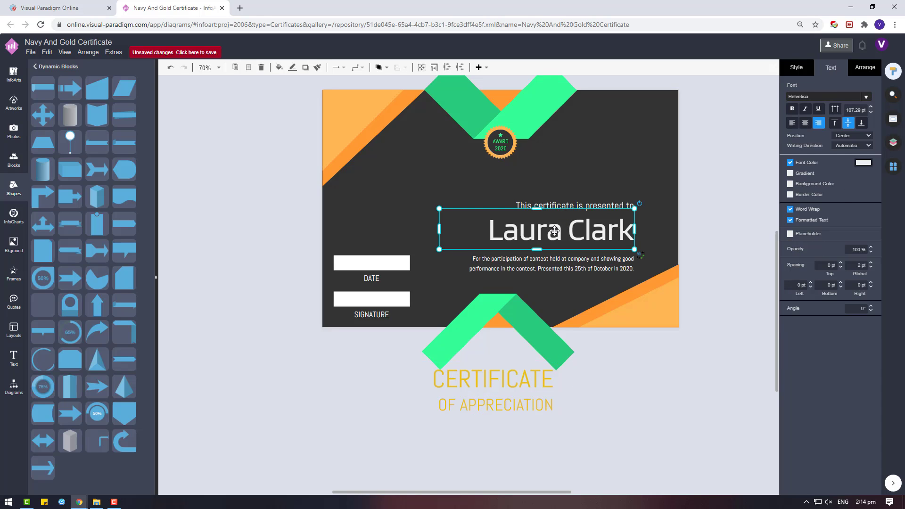
# Step: Give the recipient name a script font after first trying Abril Fatface
pyautogui.doubleClick(554, 230)
pyautogui.click(831, 108)
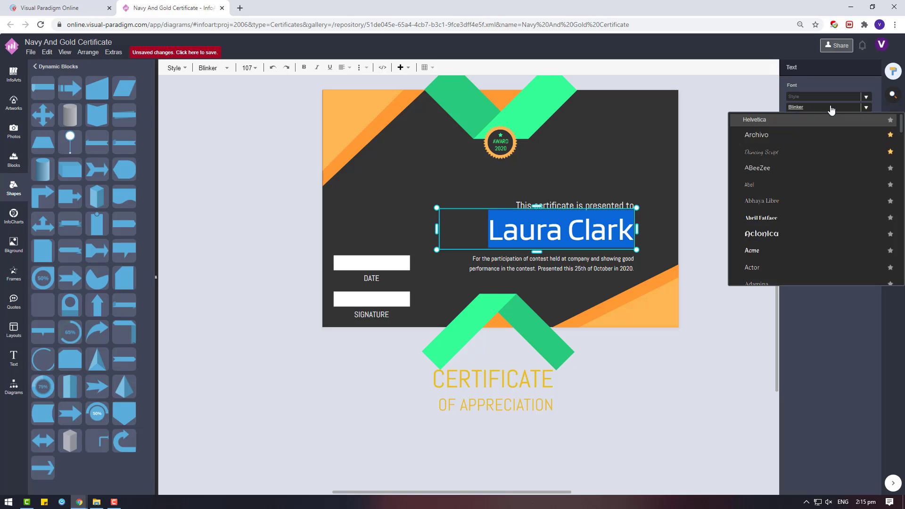
pyautogui.scroll(-2, 805, 222)
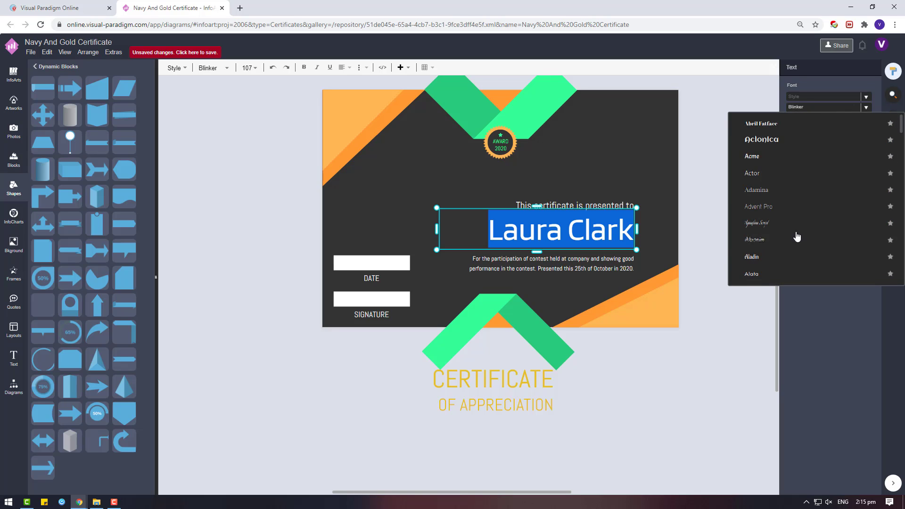
pyautogui.scroll(2, 793, 234)
pyautogui.click(790, 218)
pyautogui.click(835, 110)
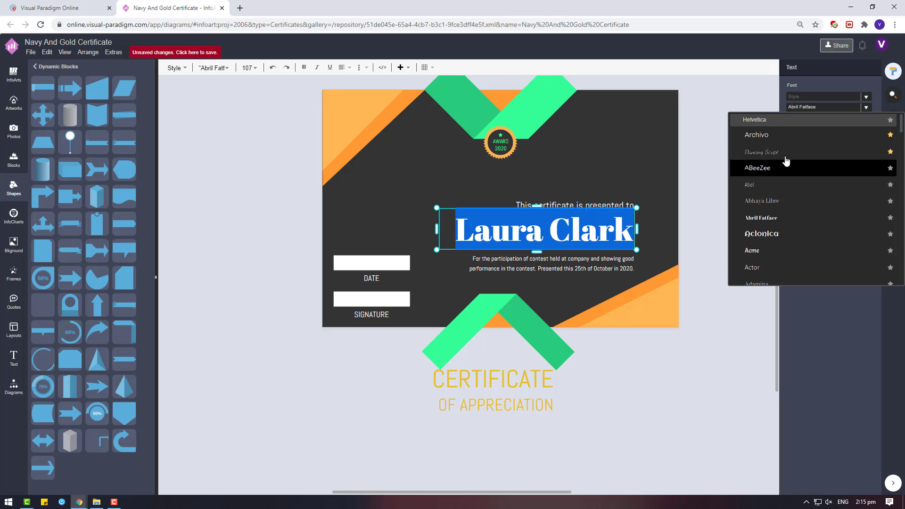
pyautogui.click(783, 159)
pyautogui.click(609, 437)
# Step: Set the CERTIFICATE heading to Dancing Script in orange
pyautogui.click(512, 385)
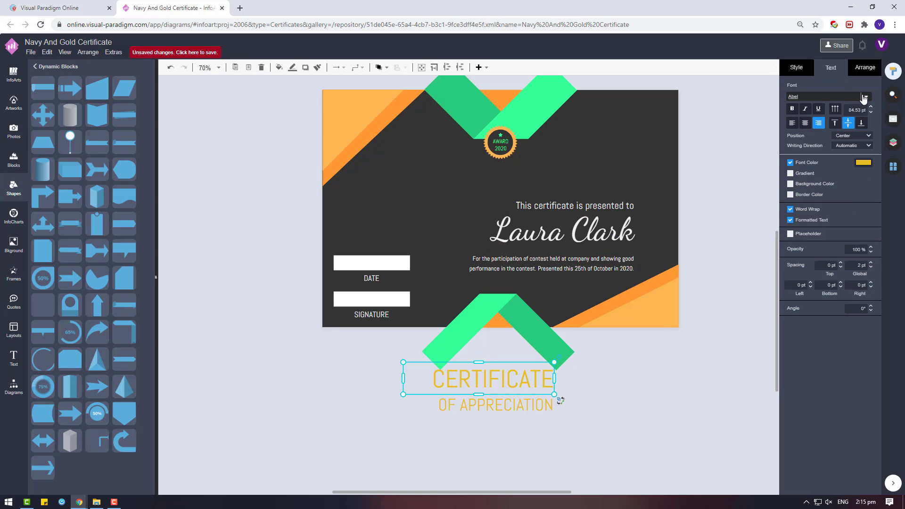
pyautogui.click(865, 97)
pyautogui.click(801, 146)
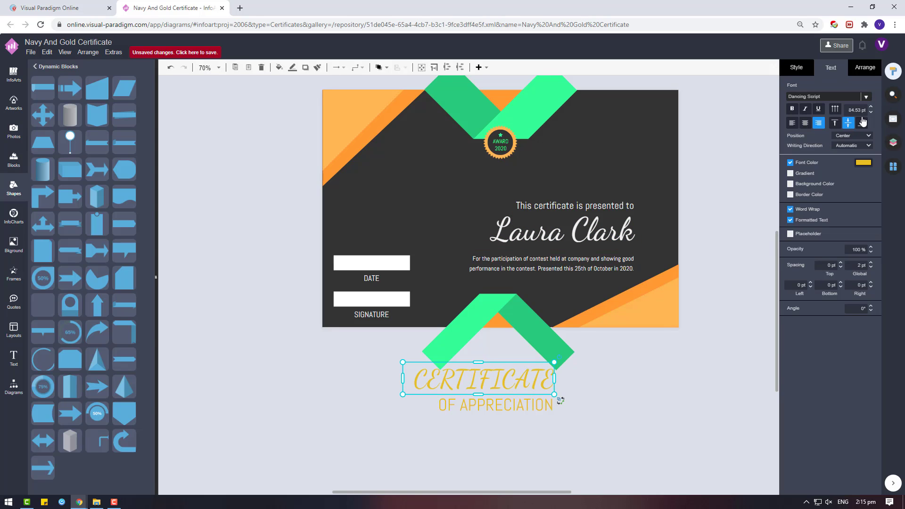
pyautogui.click(863, 162)
pyautogui.click(877, 356)
# Step: Retype the heading as 'Certificate'
pyautogui.doubleClick(502, 387)
pyautogui.press('BackSpace')
pyautogui.write('CE')
pyautogui.press('BackSpace')
pyautogui.write('ertificate')
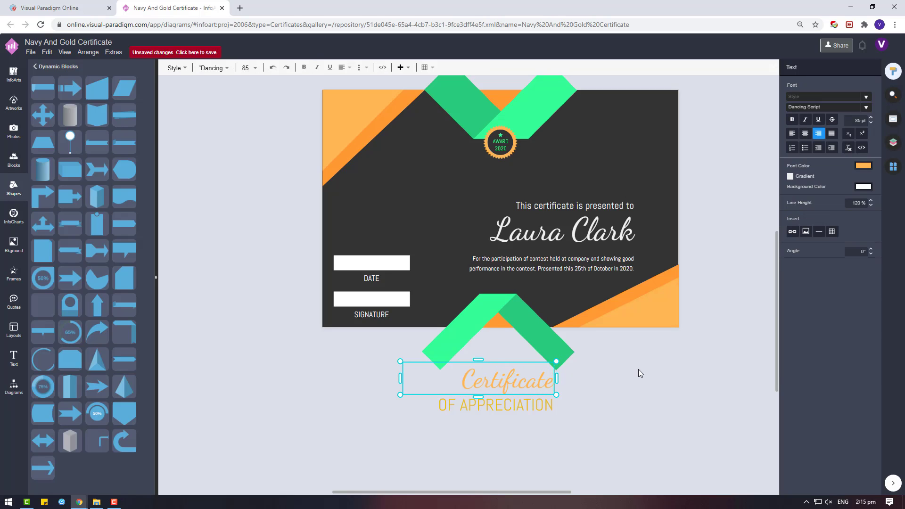
pyautogui.click(625, 402)
# Step: Edit the OF APPRECIATION text and move it up under Certificate
pyautogui.click(471, 405)
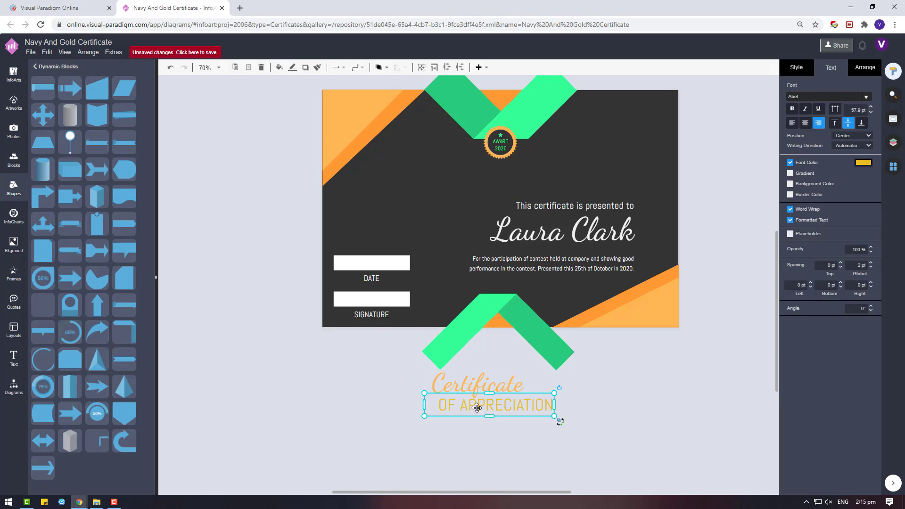
pyautogui.moveTo(590, 206); pyautogui.dragTo(567, 398)
pyautogui.doubleClick(568, 398)
pyautogui.write('OF APPRECIATION')
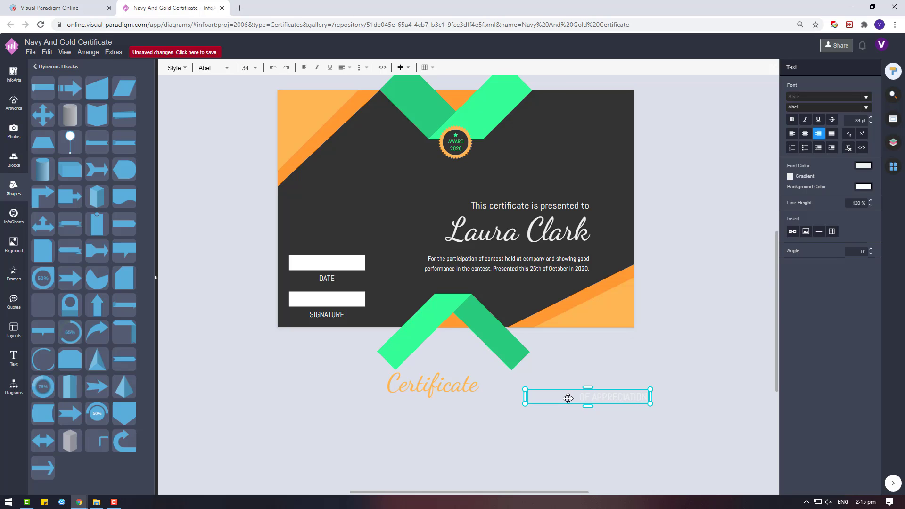
pyautogui.click(612, 424)
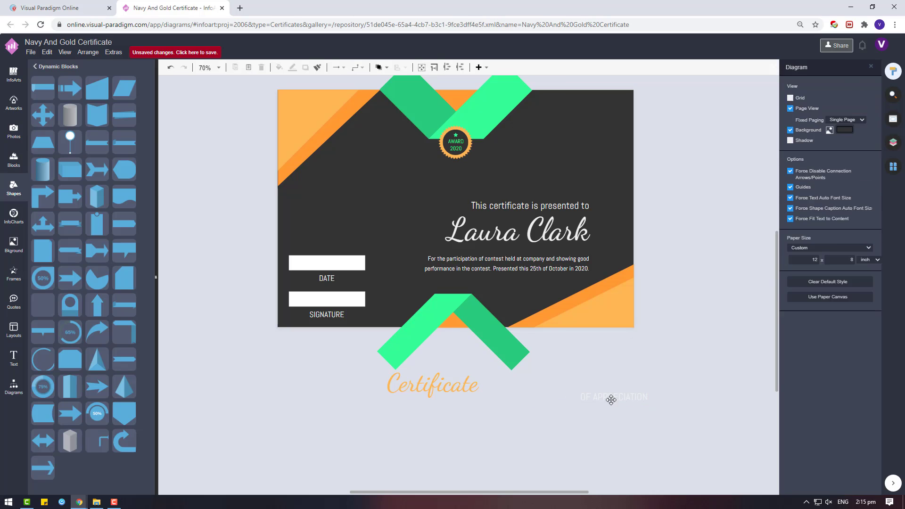
pyautogui.moveTo(612, 400); pyautogui.dragTo(521, 174)
# Step: Position Certificate and OF APPRECIATION on the card above the presented-to line
pyautogui.keyDown('shift'); pyautogui.click(457, 387); pyautogui.keyUp('shift')
pyautogui.click(689, 182)
pyautogui.click(865, 68)
pyautogui.click(706, 181)
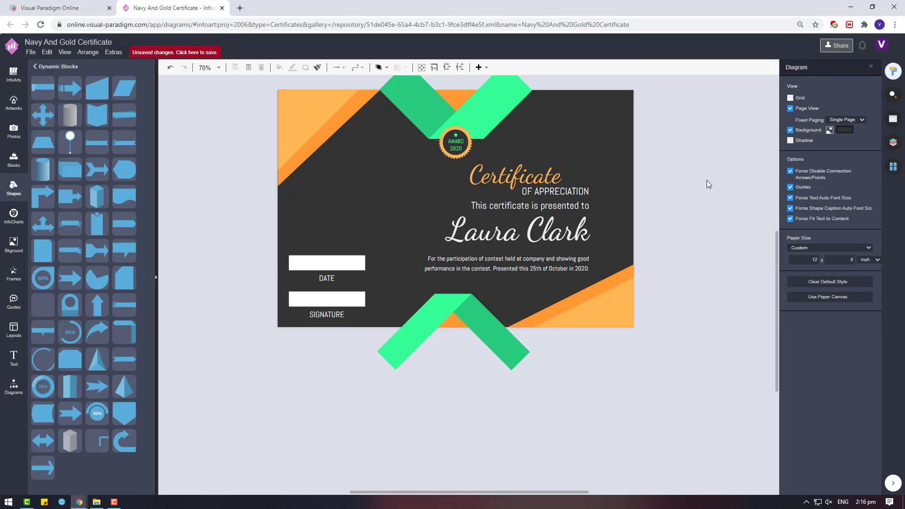
pyautogui.moveTo(533, 182); pyautogui.dragTo(561, 190)
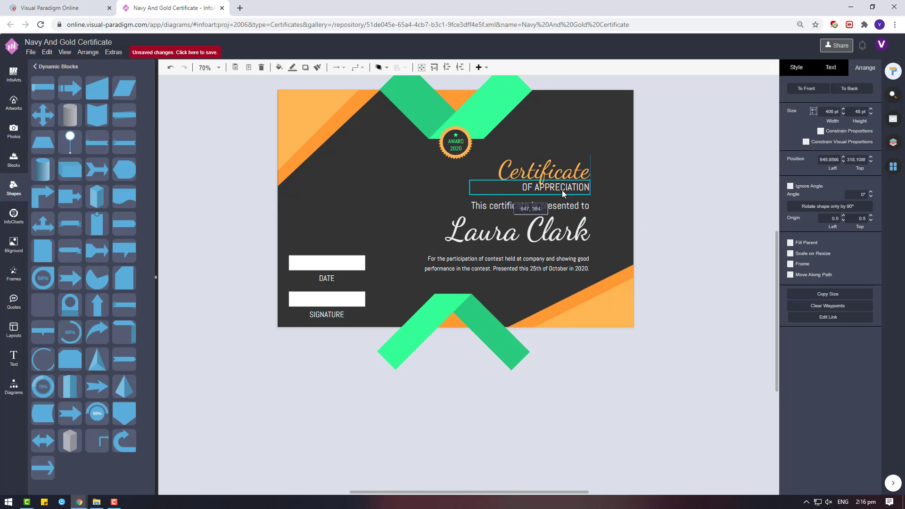
pyautogui.click(642, 190)
# Step: Shift all the text blocks together up and to the right
pyautogui.click(582, 185)
pyautogui.keyDown('shift'); pyautogui.click(570, 170); pyautogui.keyUp('shift')
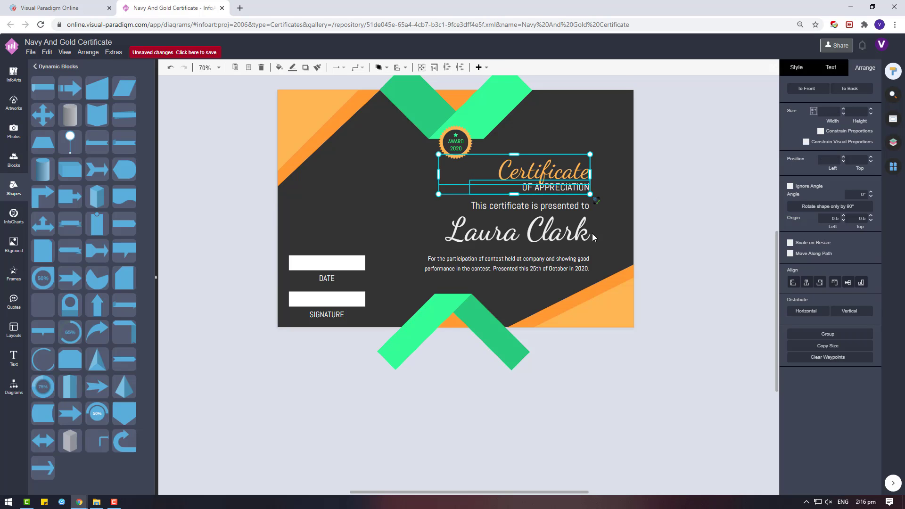
pyautogui.keyDown('shift'); pyautogui.click(557, 263); pyautogui.keyUp('shift')
pyautogui.keyDown('shift'); pyautogui.click(561, 232); pyautogui.keyUp('shift')
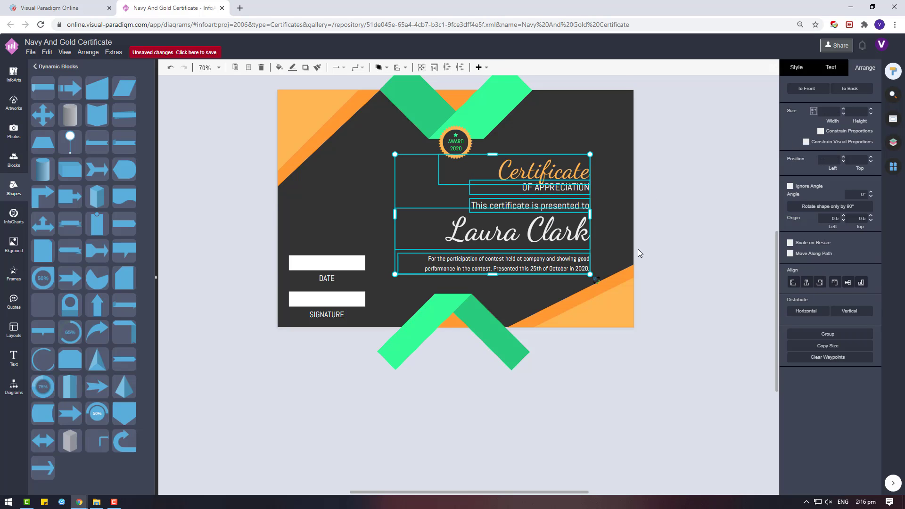
pyautogui.moveTo(577, 239); pyautogui.dragTo(588, 233)
pyautogui.click(689, 234)
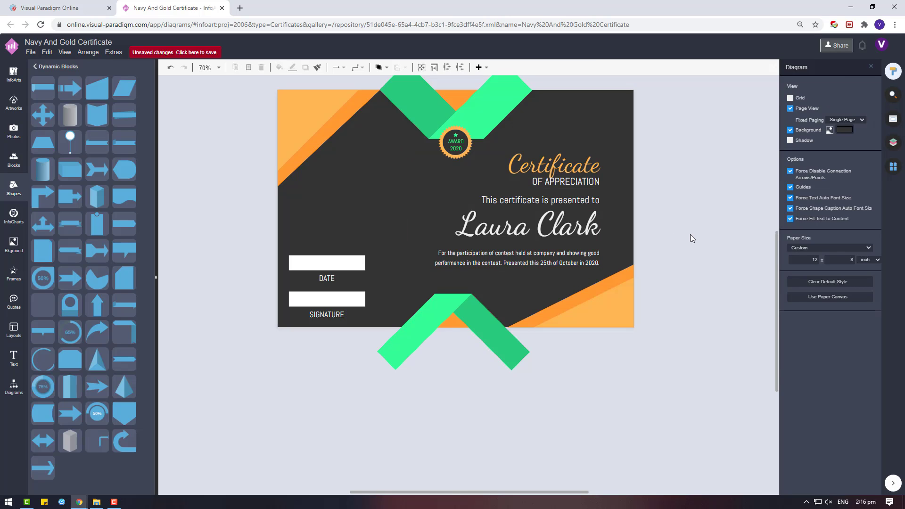
pyautogui.press('Tab')
# Step: Shrink the DATE/SIGNATURE group, then put DATE at lower right and SIGNATURE at lower left
pyautogui.moveTo(365, 256)
pyautogui.mouseDown()
pyautogui.moveTo(330, 285)
pyautogui.moveTo(370, 317)
pyautogui.mouseUp()
pyautogui.click(318, 326)
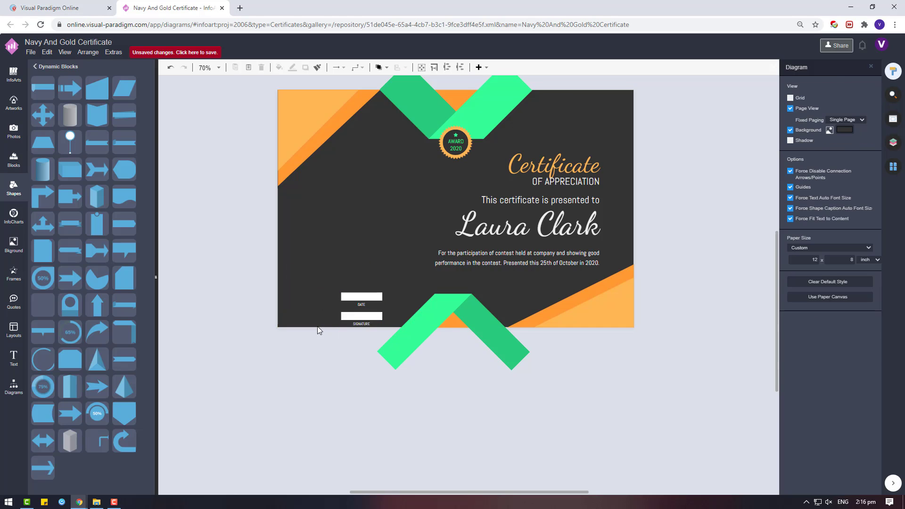
pyautogui.click(386, 310)
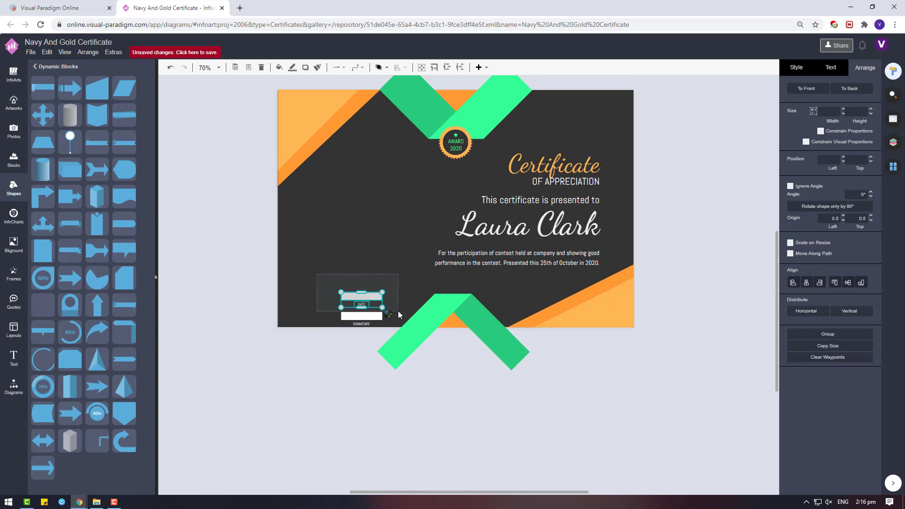
pyautogui.press('Tab')
pyautogui.moveTo(357, 299); pyautogui.dragTo(547, 304)
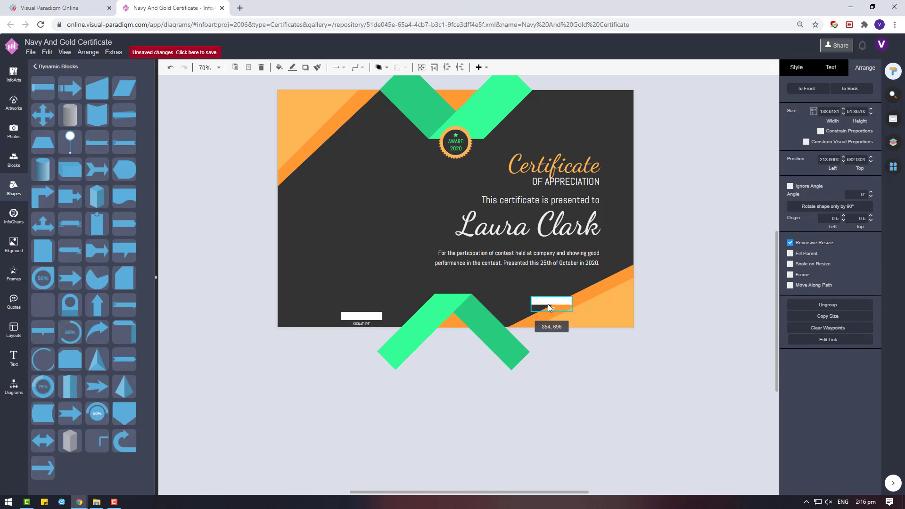
pyautogui.moveTo(373, 310); pyautogui.dragTo(366, 301)
# Step: Align the tops of the DATE and SIGNATURE boxes so they sit level
pyautogui.click(546, 298)
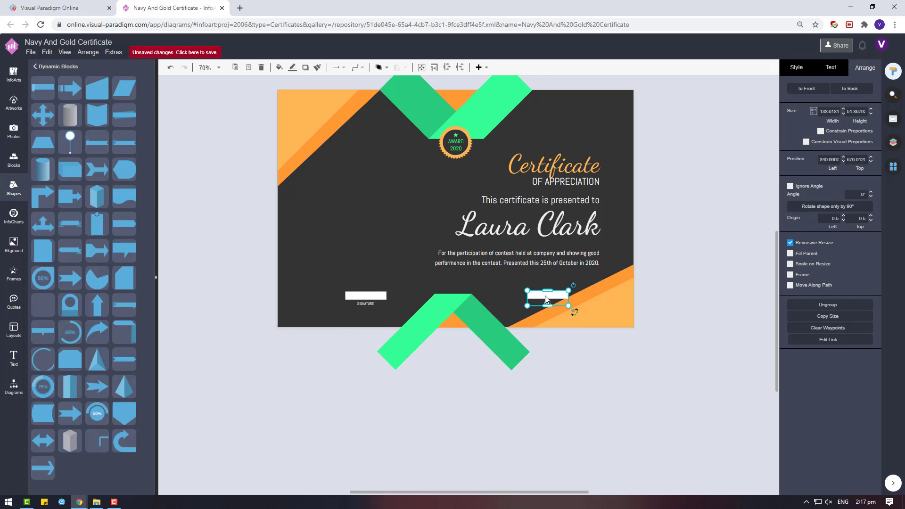
pyautogui.keyDown('shift'); pyautogui.click(382, 294); pyautogui.keyUp('shift')
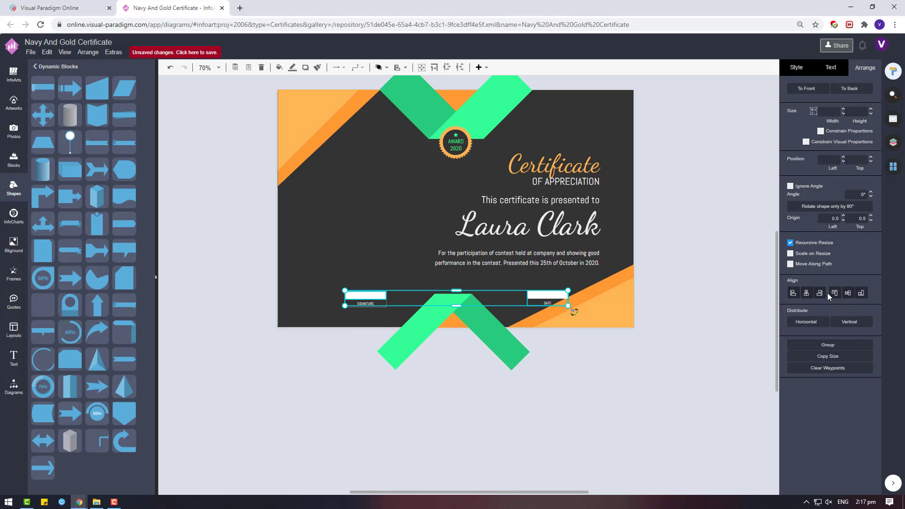
pyautogui.click(833, 292)
pyautogui.click(386, 316)
pyautogui.click(366, 301)
pyautogui.click(365, 303)
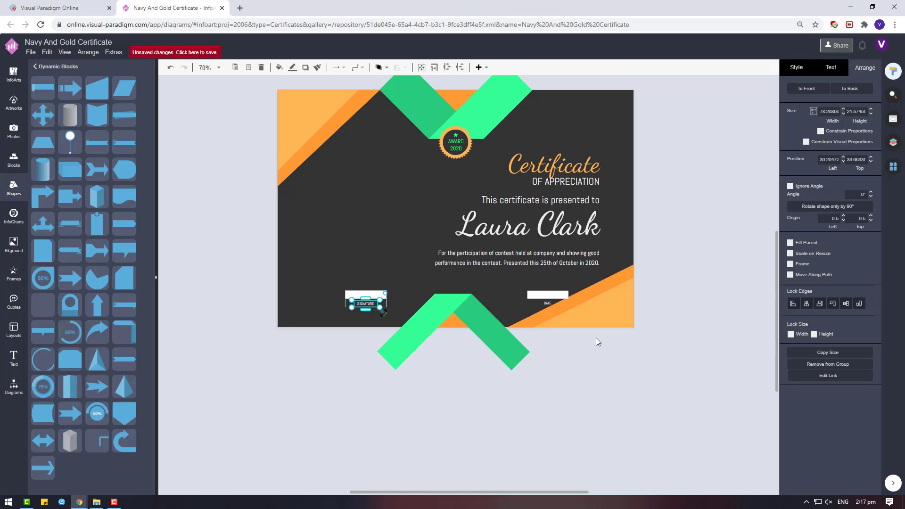
pyautogui.click(638, 340)
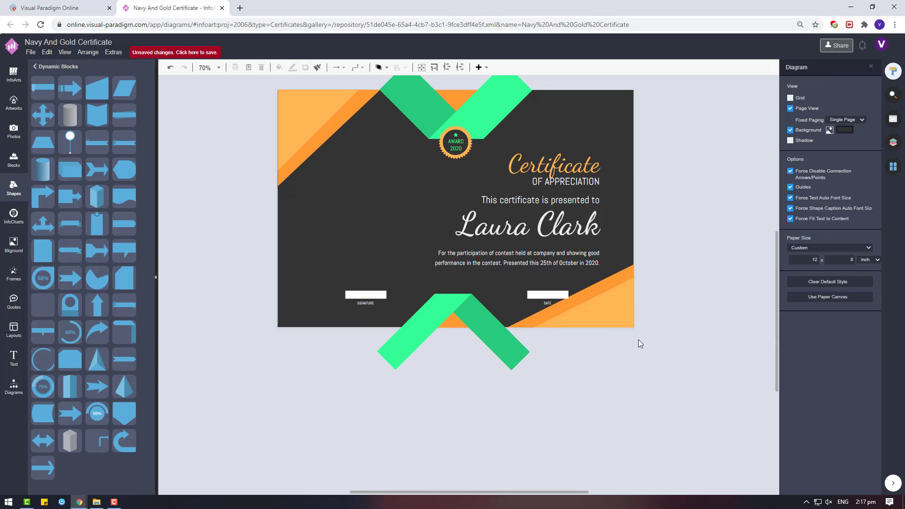
# Step: Centre Certificate, OF APPRECIATION, presented-to line, recipient name and paragraph on one another
pyautogui.click(576, 256)
pyautogui.keyDown('shift'); pyautogui.click(575, 226); pyautogui.keyUp('shift')
pyautogui.keyDown('shift'); pyautogui.click(572, 200); pyautogui.keyUp('shift')
pyautogui.keyDown('shift'); pyautogui.click(573, 181); pyautogui.keyUp('shift')
pyautogui.keyDown('shift'); pyautogui.click(587, 161); pyautogui.keyUp('shift')
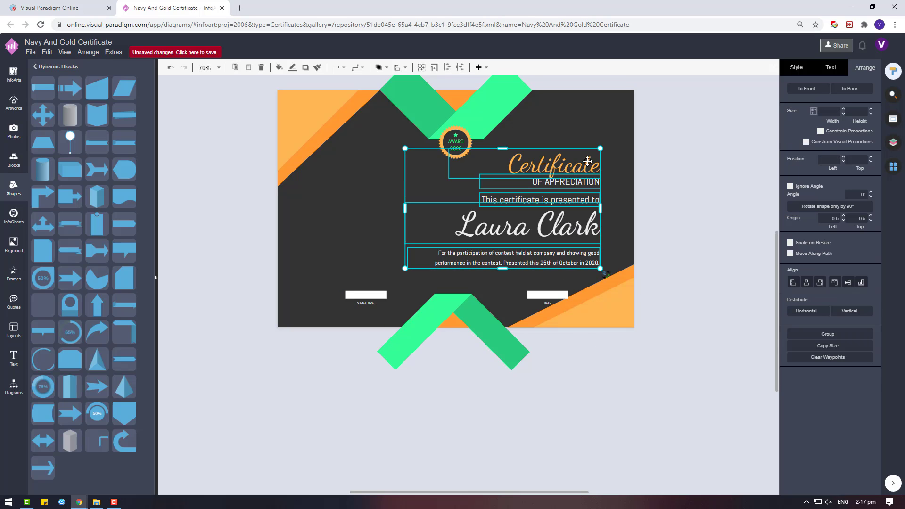
pyautogui.click(806, 283)
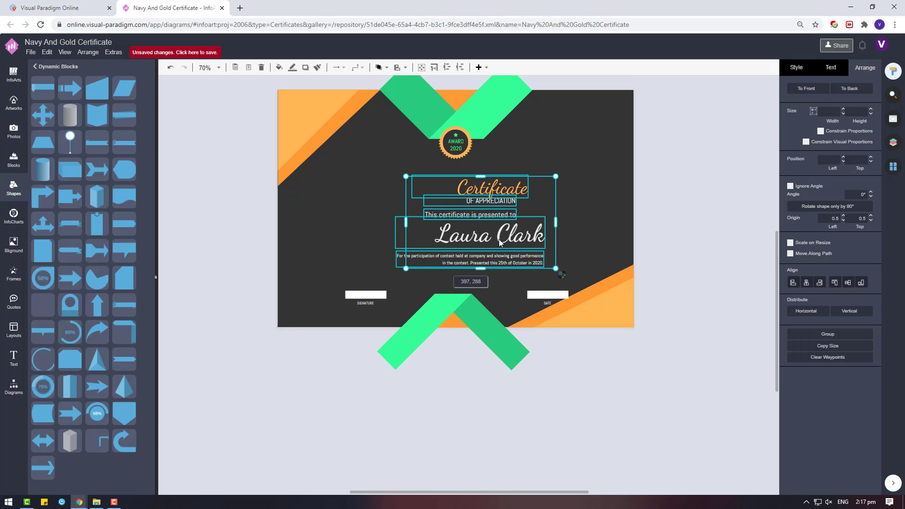
# Step: Enlarge the combined text block and move it to the centre of the page
pyautogui.click(830, 67)
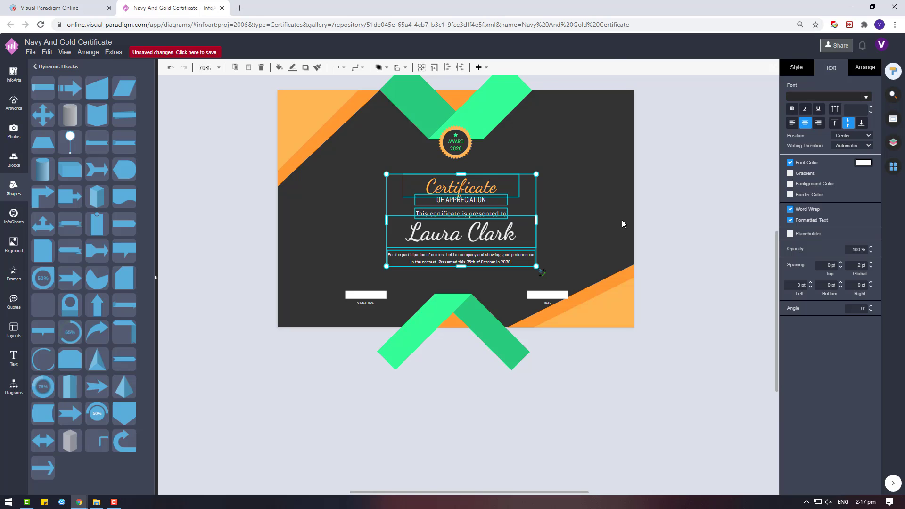
pyautogui.moveTo(536, 174); pyautogui.dragTo(549, 166)
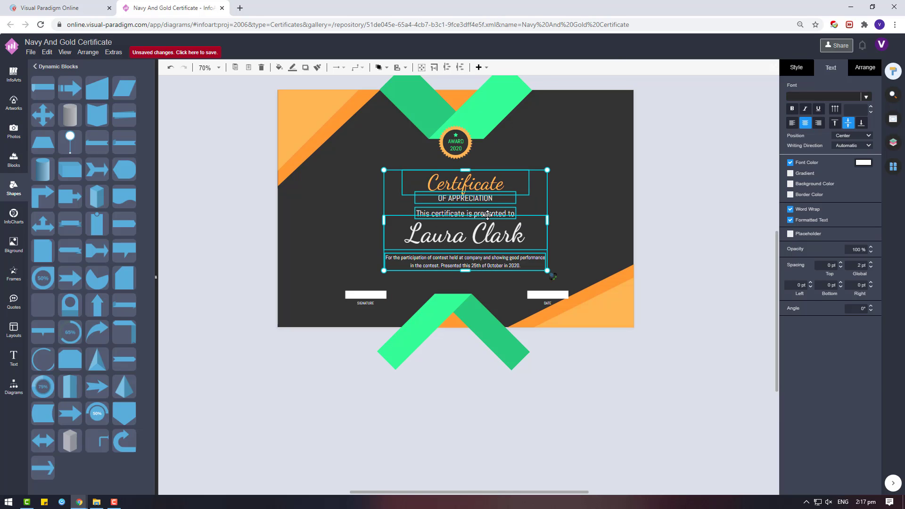
pyautogui.moveTo(487, 215); pyautogui.dragTo(477, 219)
pyautogui.click(688, 226)
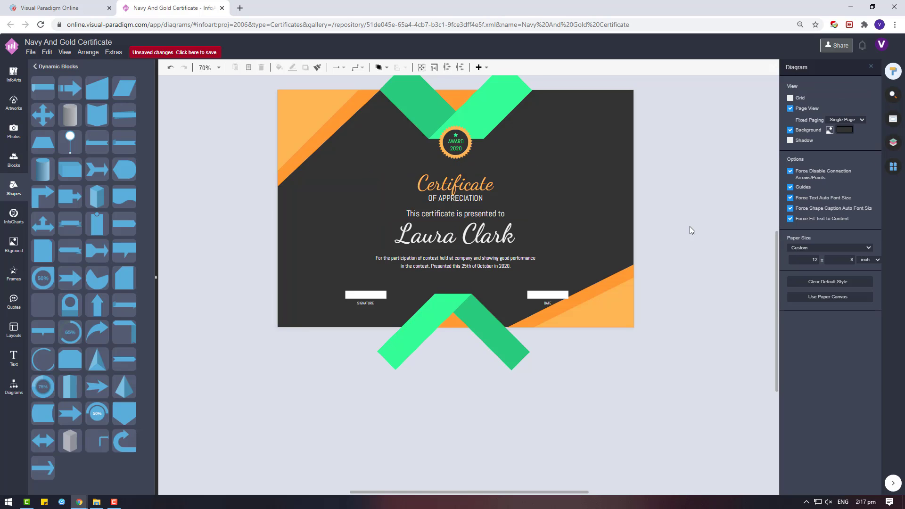
# Step: Enlarge the heading to 87 pt and retype its wording as CERTIFICATE
pyautogui.click(496, 230)
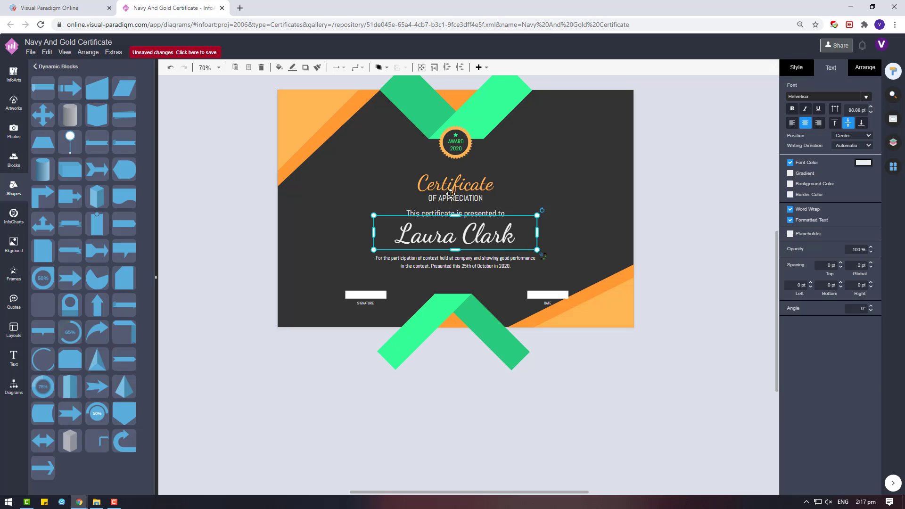
pyautogui.click(402, 169)
pyautogui.moveTo(391, 168)
pyautogui.mouseDown()
pyautogui.moveTo(363, 166)
pyautogui.moveTo(377, 164)
pyautogui.mouseUp()
pyautogui.doubleClick(488, 183)
pyautogui.write('cer')
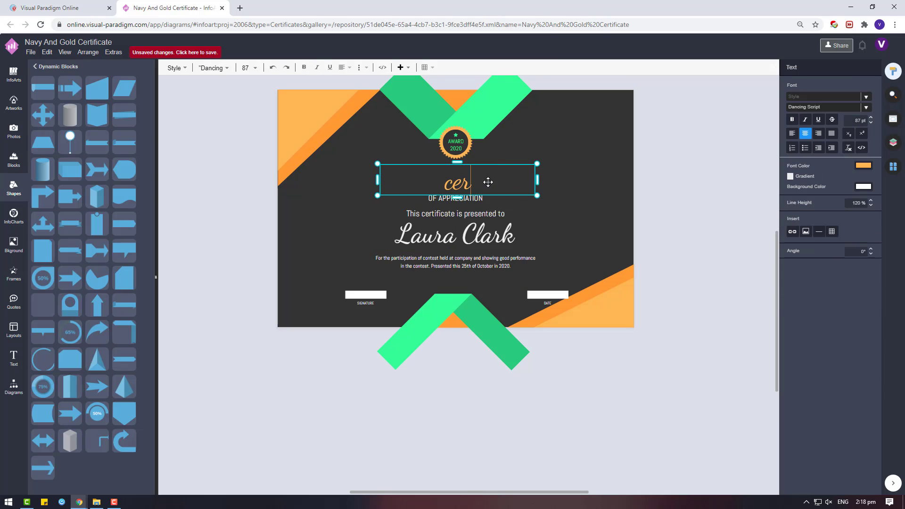
pyautogui.press('BackSpace')
pyautogui.press('BackSpace')
pyautogui.press('BackSpace')
pyautogui.write('CERTIFICATES')
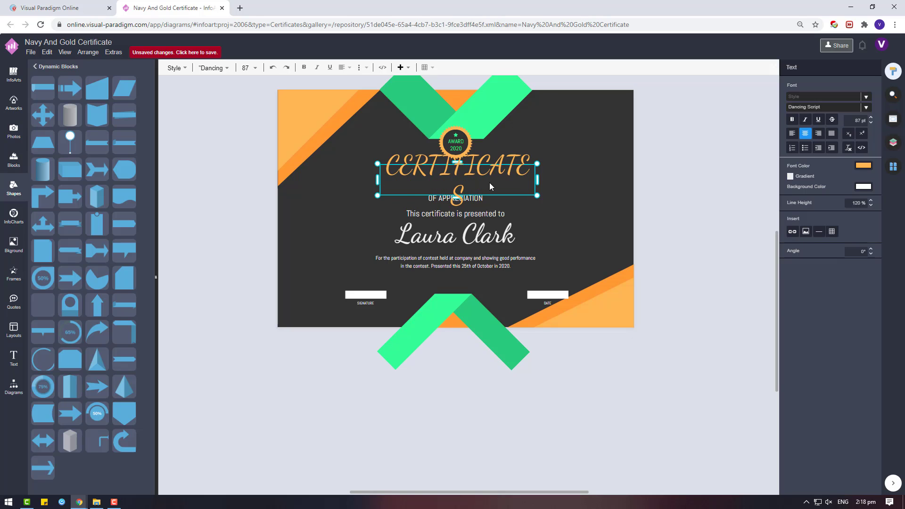
pyautogui.click(589, 188)
# Step: Set the CERTIFICATE heading font to Abhaya Libre and nudge it slightly into place
pyautogui.click(513, 184)
pyautogui.click(829, 96)
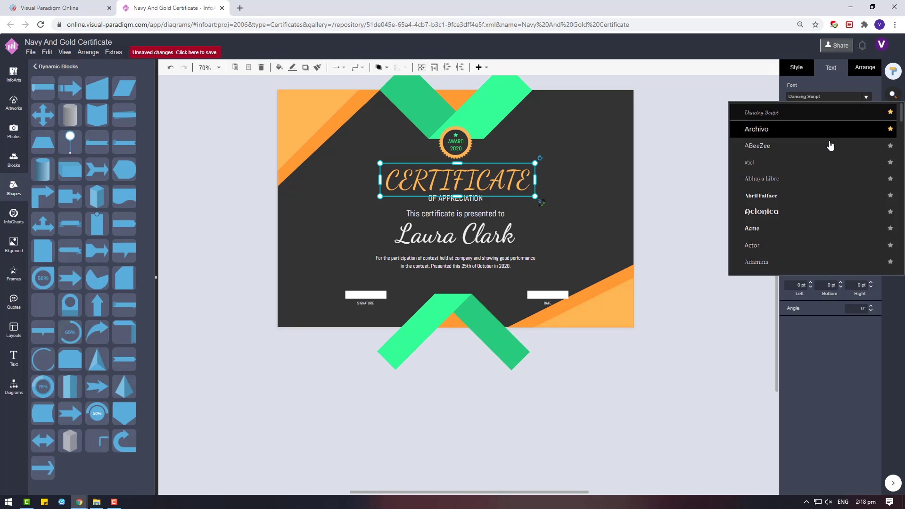
pyautogui.click(796, 179)
pyautogui.moveTo(487, 184); pyautogui.dragTo(485, 186)
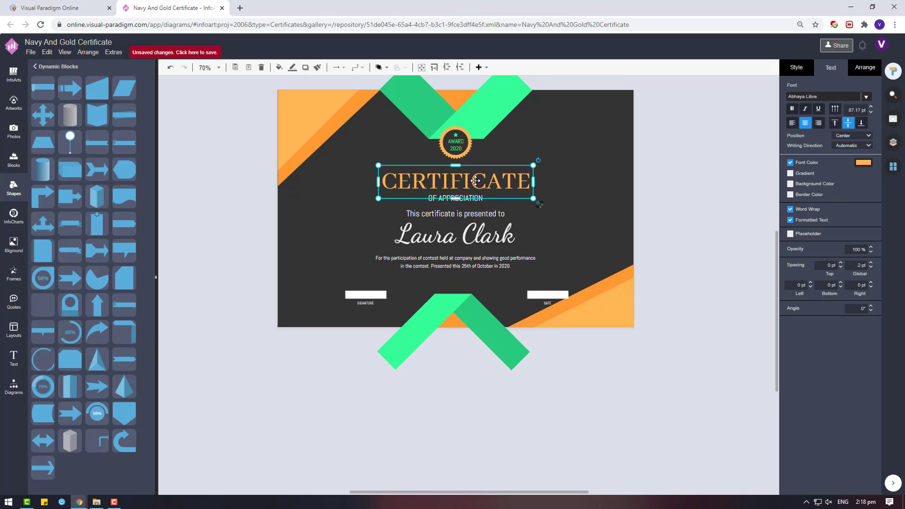
# Step: Select the heading, OF APPRECIATION, presented-to, name and description boxes and centre them on the page
pyautogui.keyDown('shift'); pyautogui.click(457, 198); pyautogui.keyUp('shift')
pyautogui.keyDown('shift'); pyautogui.click(481, 223); pyautogui.keyUp('shift')
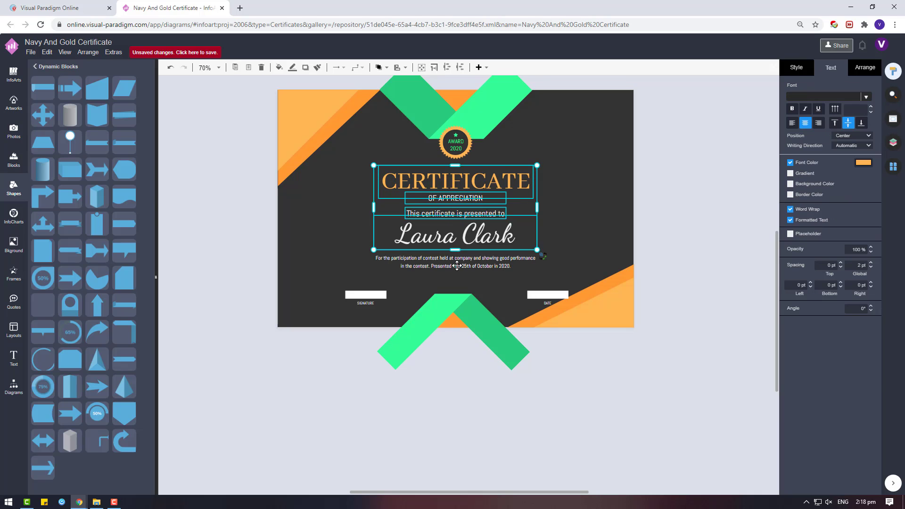
pyautogui.keyDown('shift'); pyautogui.click(457, 266); pyautogui.keyUp('shift')
pyautogui.click(864, 67)
pyautogui.moveTo(480, 184); pyautogui.dragTo(477, 185)
# Step: Move the bottom-right orange corner shape lower
pyautogui.click(686, 220)
pyautogui.moveTo(607, 282); pyautogui.dragTo(580, 300)
pyautogui.click(677, 279)
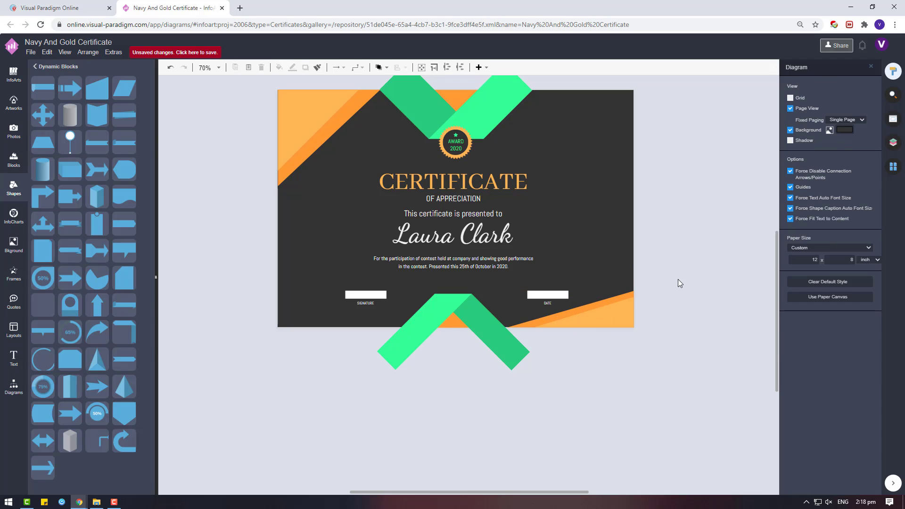
# Step: Re-centre the recipient name box and change its font to Dancing Script
pyautogui.click(506, 257)
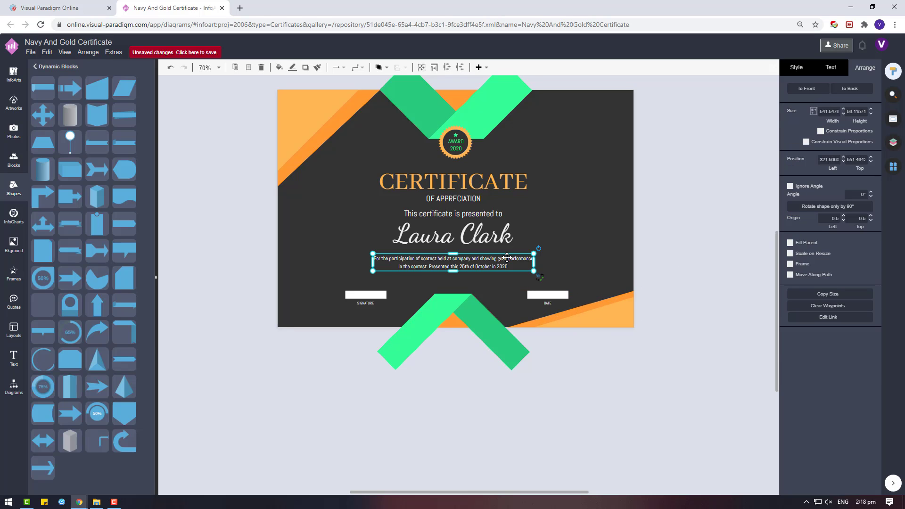
pyautogui.click(615, 269)
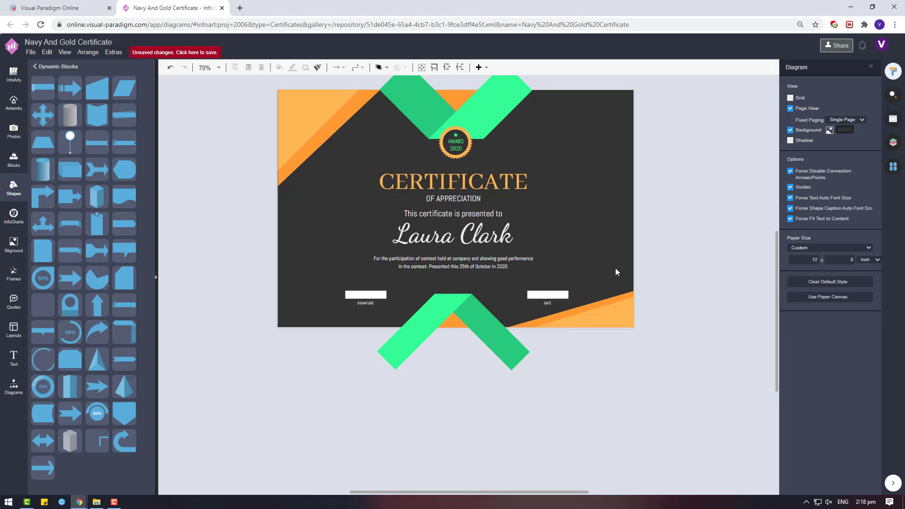
pyautogui.moveTo(471, 233); pyautogui.dragTo(476, 240)
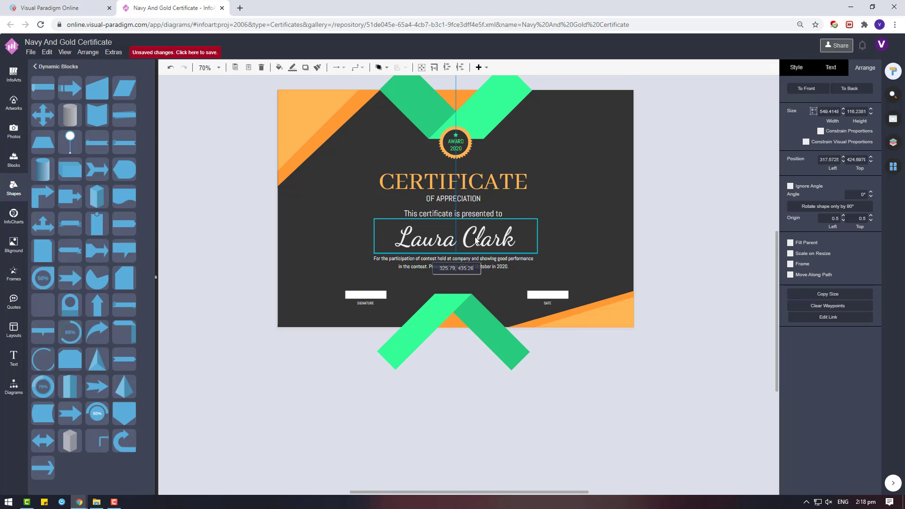
pyautogui.click(837, 68)
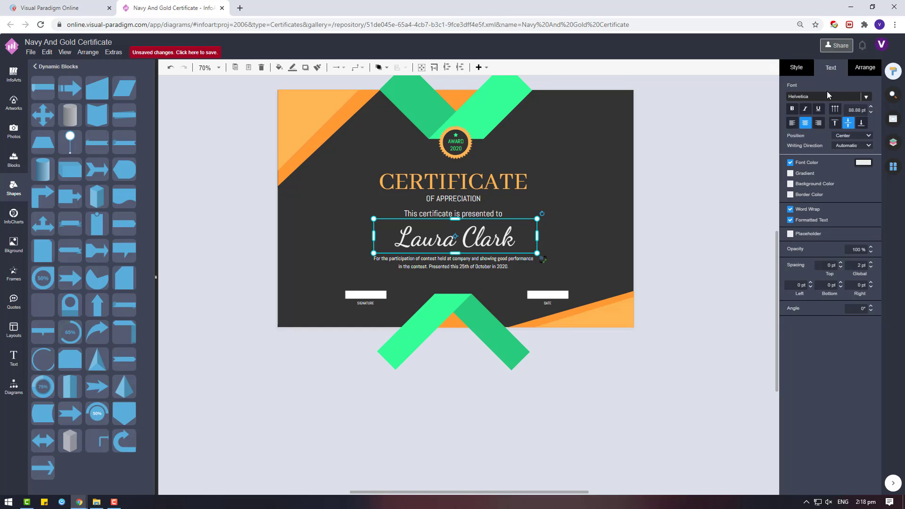
pyautogui.click(827, 96)
pyautogui.click(810, 143)
# Step: Replace the recipient name by typing the new full name
pyautogui.doubleClick(438, 241)
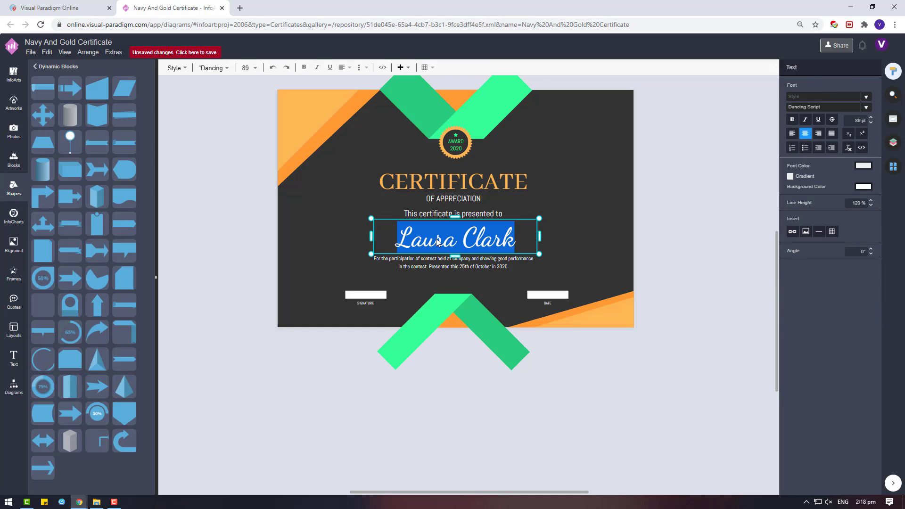
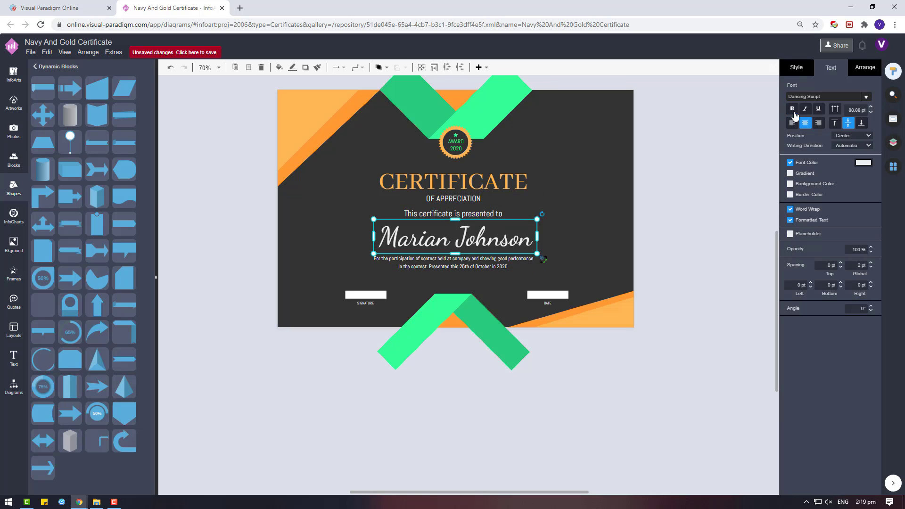
# Step: Shrink the recipient name to 63.1 pt and re-centre it on the page
pyautogui.click(663, 284)
pyautogui.click(484, 225)
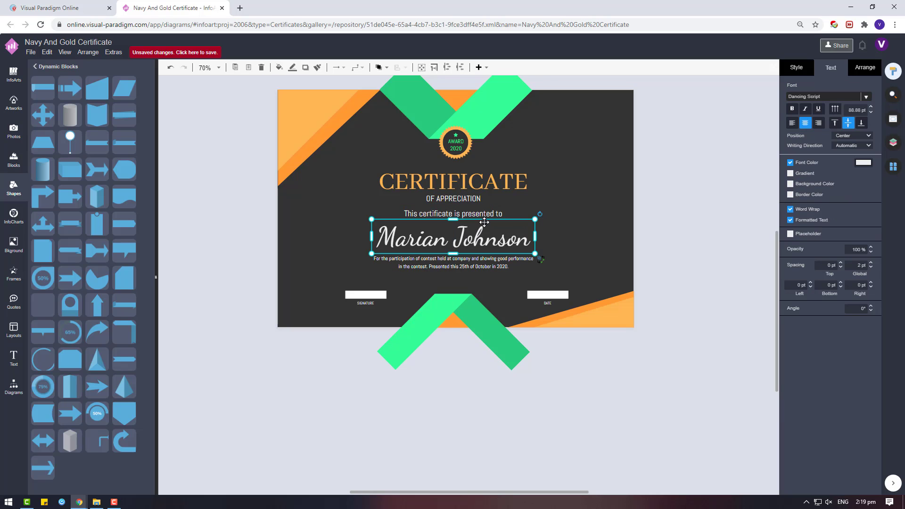
pyautogui.moveTo(535, 219); pyautogui.dragTo(453, 258)
# Step: Enlarge the CERTIFICATE title and re-centre it tight above OF APPRECIATION
pyautogui.click(452, 181)
pyautogui.moveTo(374, 166); pyautogui.dragTo(362, 162)
pyautogui.moveTo(487, 183); pyautogui.dragTo(496, 188)
# Step: Set the description paragraph's font size to 16 pt
pyautogui.click(634, 200)
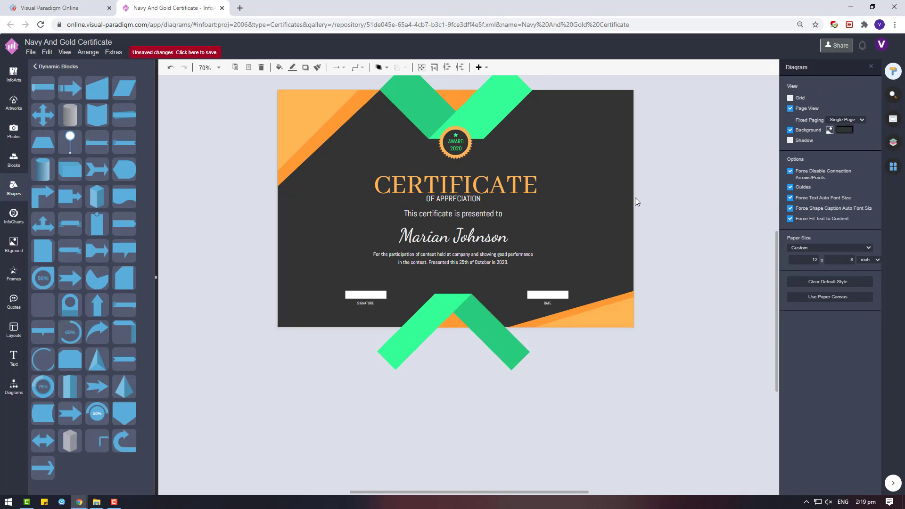
pyautogui.click(490, 214)
pyautogui.click(471, 261)
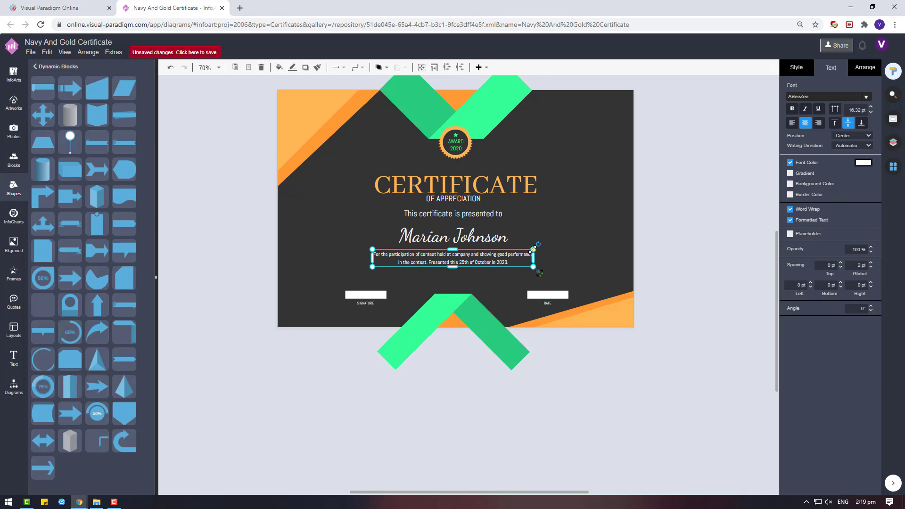
pyautogui.click(870, 111)
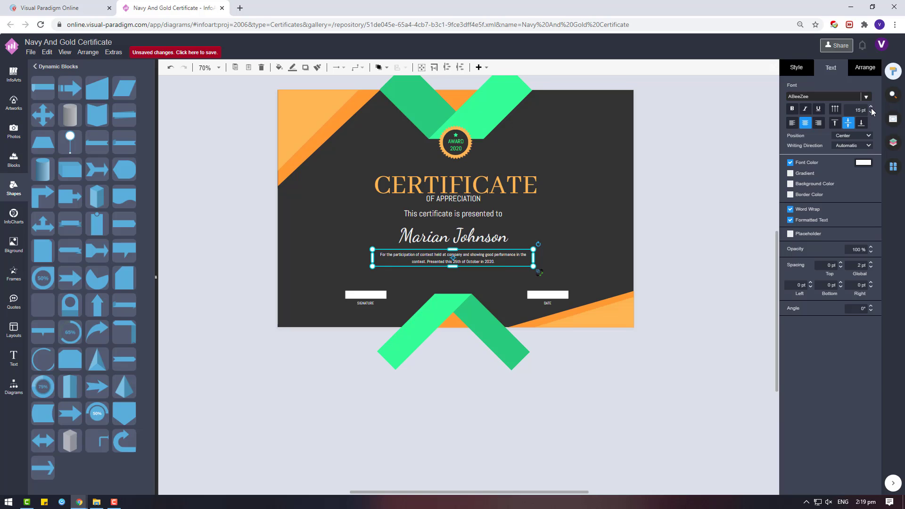
pyautogui.click(683, 328)
pyautogui.click(472, 190)
pyautogui.click(559, 386)
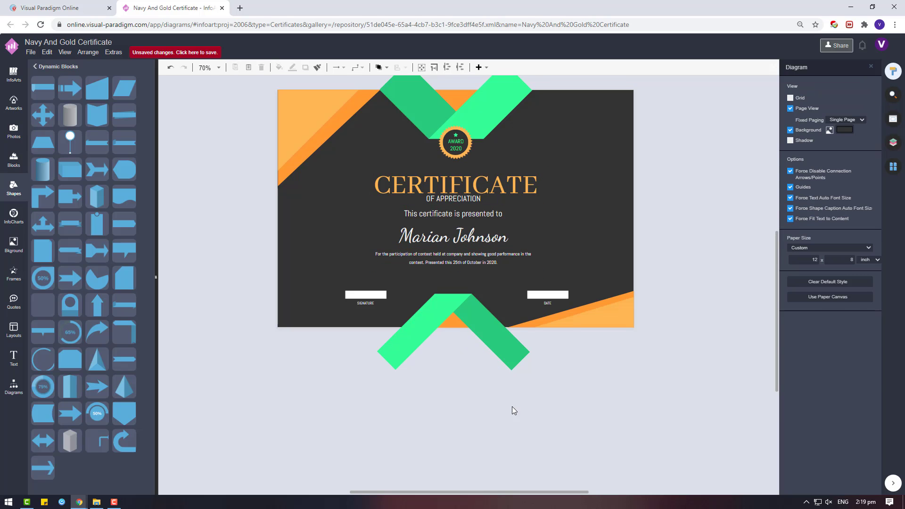
# Step: Select all the text boxes, apply Distribute Horizontal, and shift the group back onto centre
pyautogui.moveTo(544, 395); pyautogui.dragTo(374, 162)
pyautogui.keyDown('shift'); pyautogui.click(458, 325); pyautogui.keyUp('shift')
pyautogui.keyDown('shift'); pyautogui.click(498, 179); pyautogui.keyUp('shift')
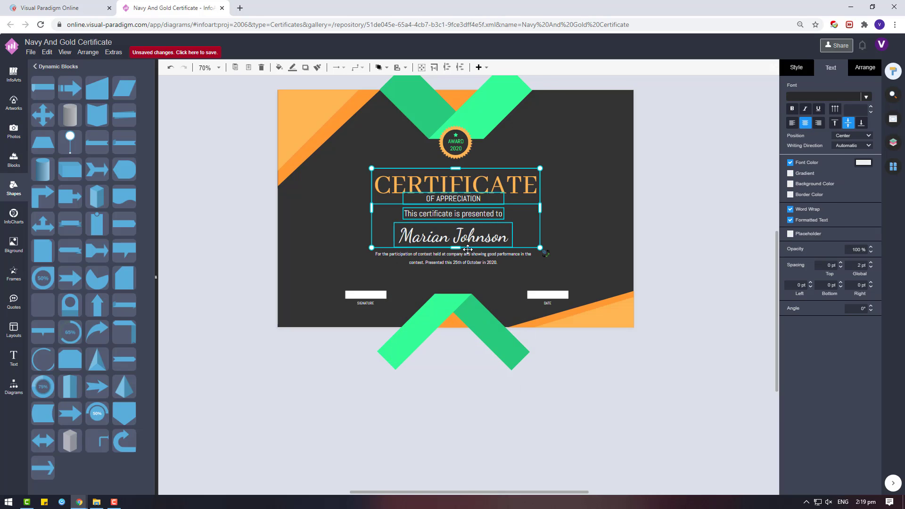
pyautogui.keyDown('shift'); pyautogui.click(466, 254); pyautogui.keyUp('shift')
pyautogui.click(865, 67)
pyautogui.click(807, 312)
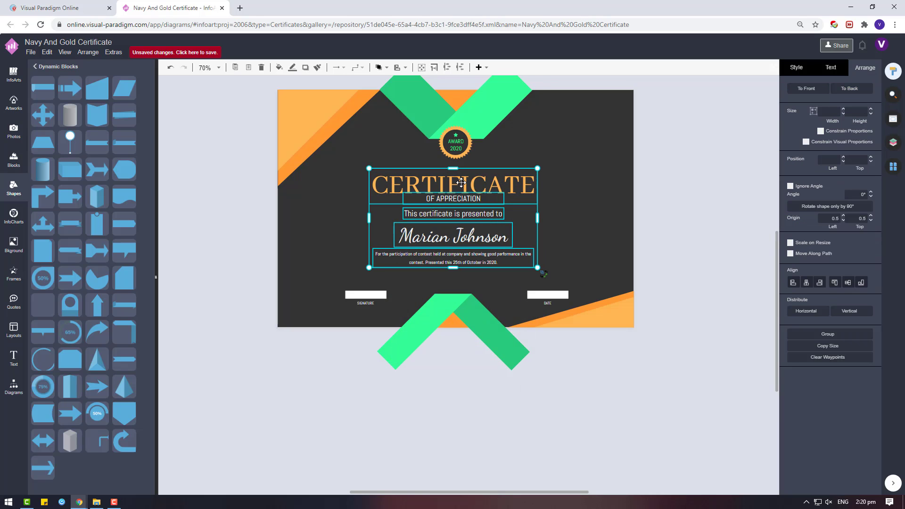
pyautogui.moveTo(460, 183); pyautogui.dragTo(463, 183)
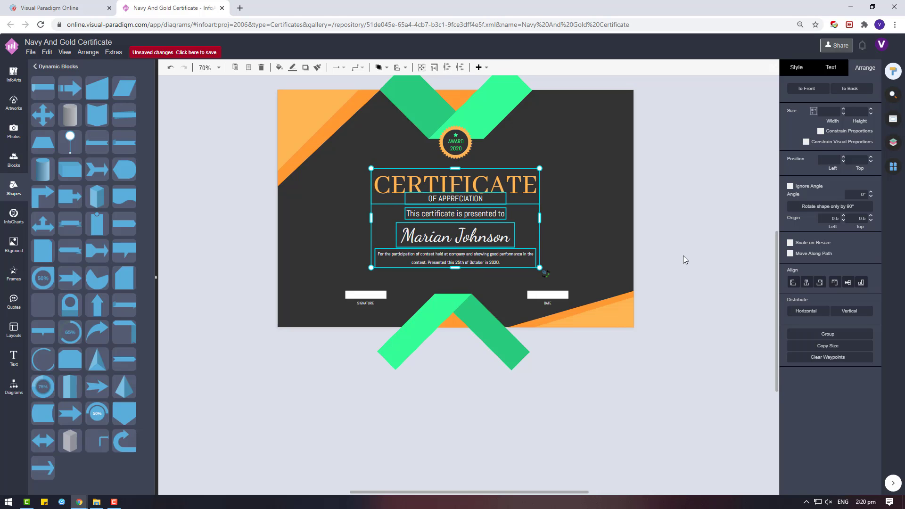
# Step: Raise the lower green ribbon and narrow the bottom-right orange corner shape
pyautogui.moveTo(459, 297); pyautogui.dragTo(521, 309)
pyautogui.click(574, 367)
pyautogui.click(572, 315)
pyautogui.click(687, 325)
# Step: Rename the design to 'Neon Orange And Green Certificate'
pyautogui.scroll(2, 628, 321)
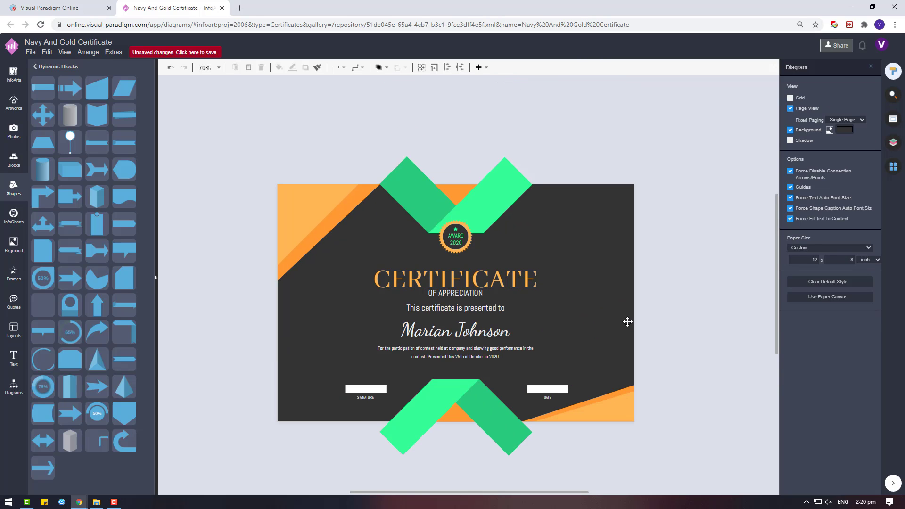
pyautogui.click(31, 51)
pyautogui.click(48, 151)
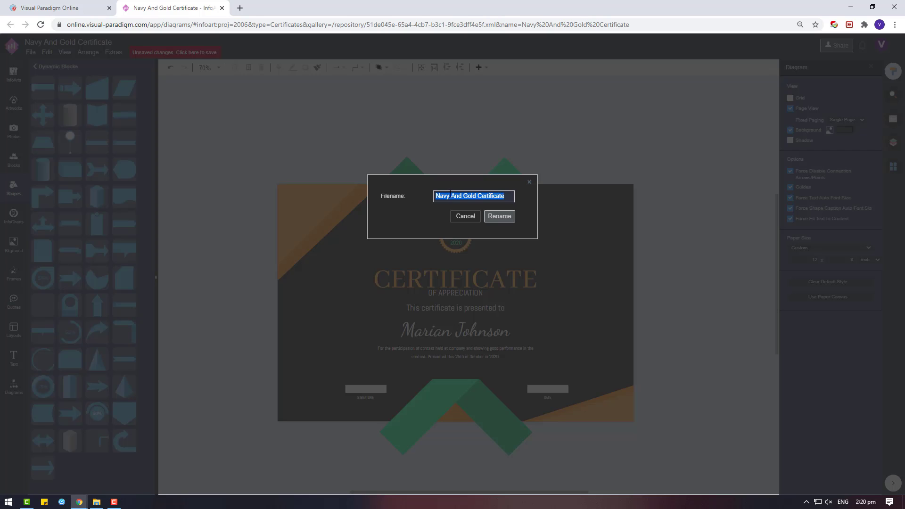
pyautogui.write('Neon Orange ')
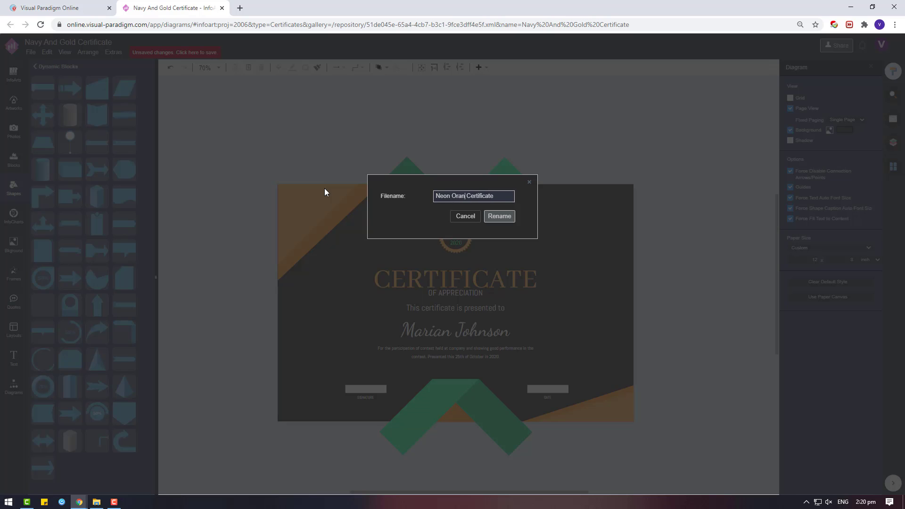
pyautogui.write('And Green')
pyautogui.click(499, 217)
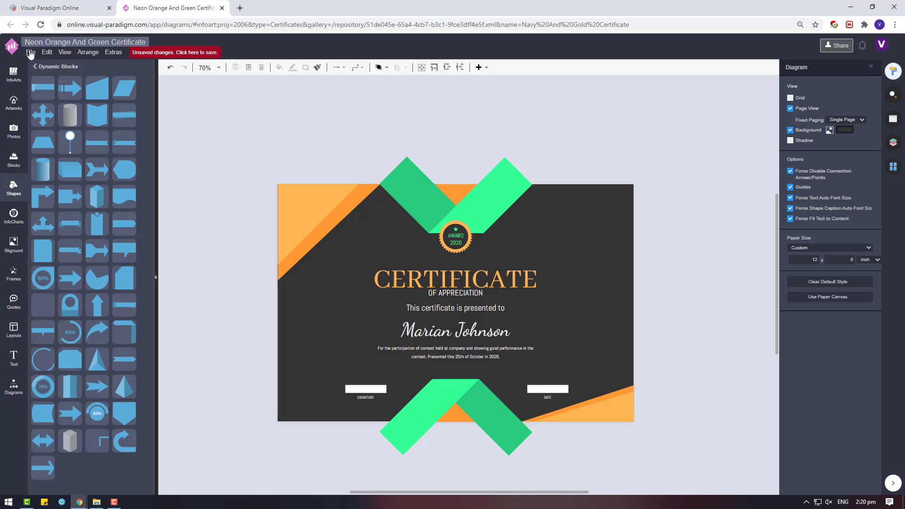
# Step: Save the renamed certificate design
pyautogui.click(30, 52)
pyautogui.moveTo(91, 198)
pyautogui.click(47, 111)
pyautogui.click(413, 222)
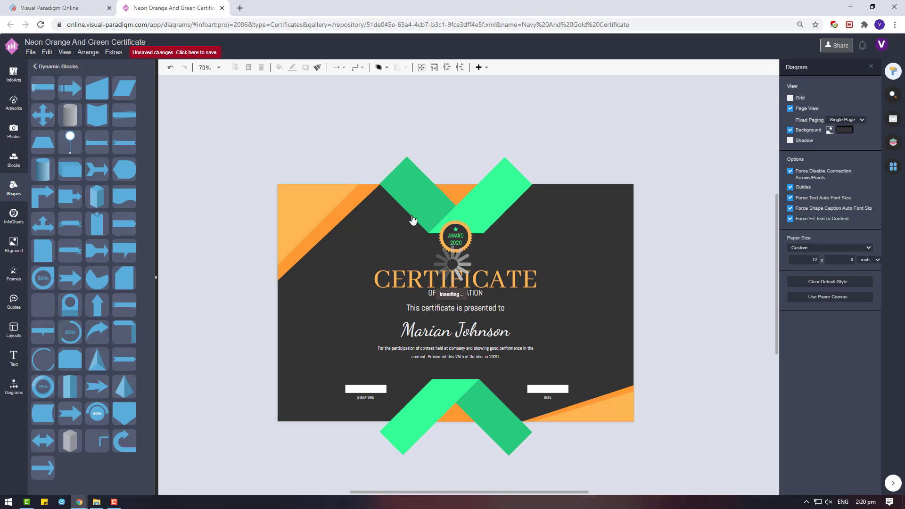
# Step: Export the certificate as a JPEG, download it, and open the downloaded image
pyautogui.click(31, 52)
pyautogui.moveTo(94, 198)
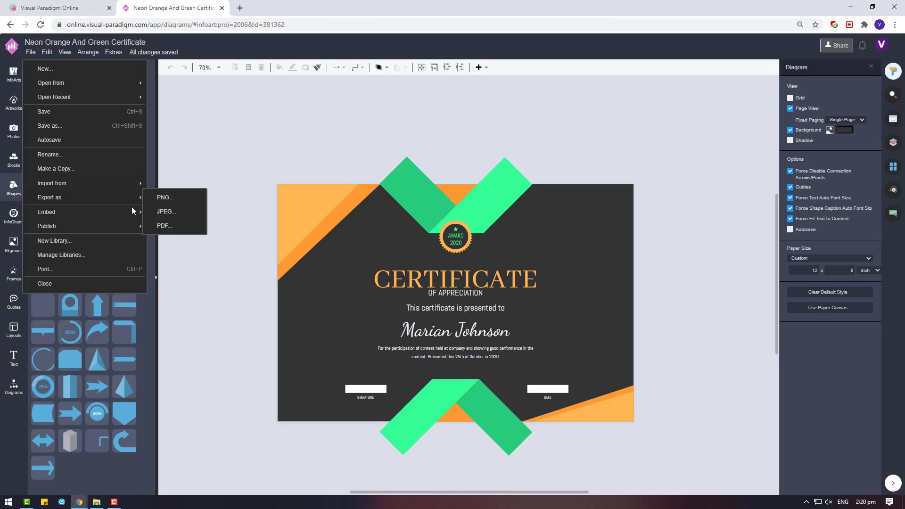
pyautogui.click(171, 213)
pyautogui.click(481, 263)
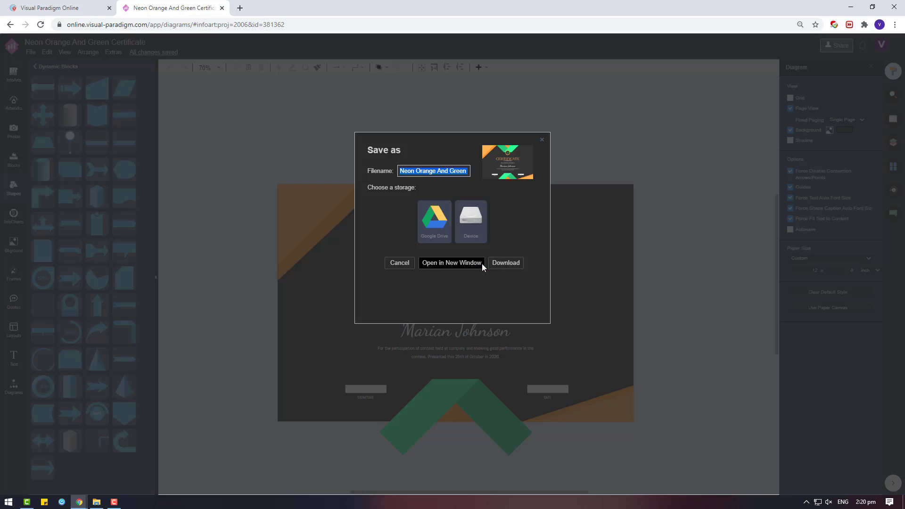
pyautogui.click(518, 265)
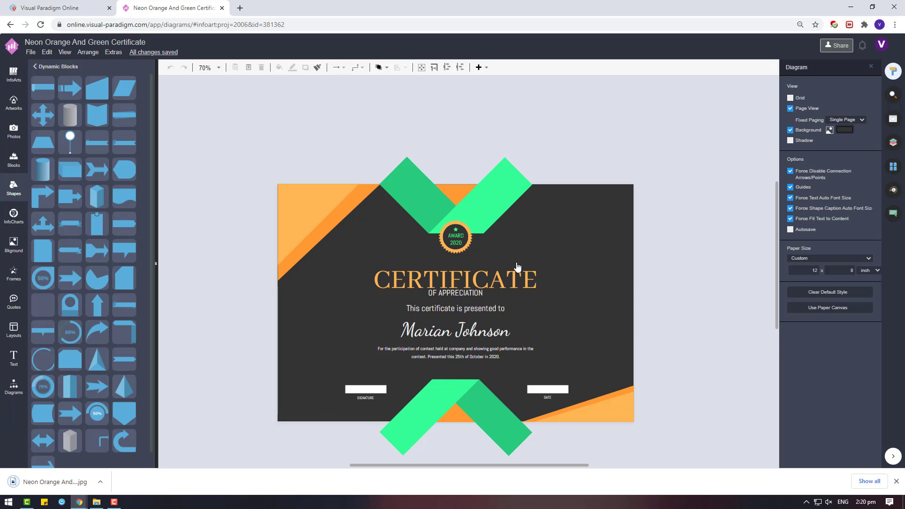
pyautogui.click(68, 484)
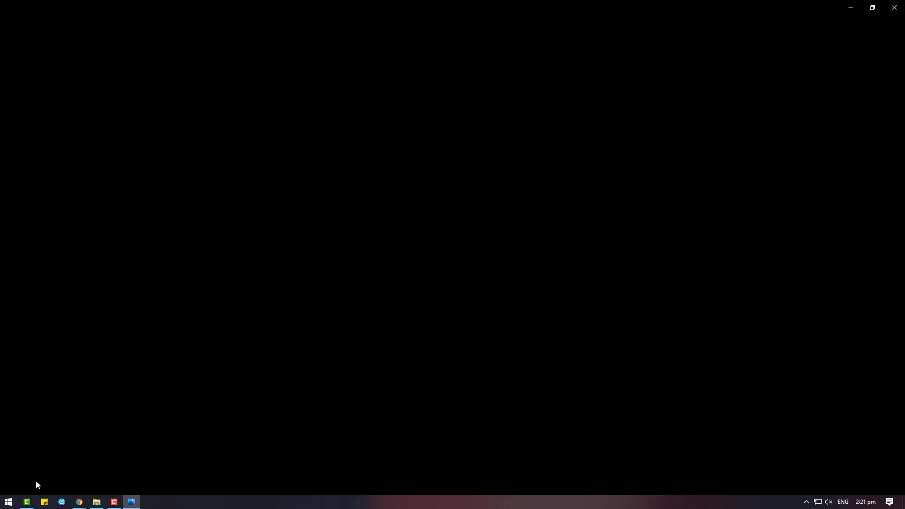